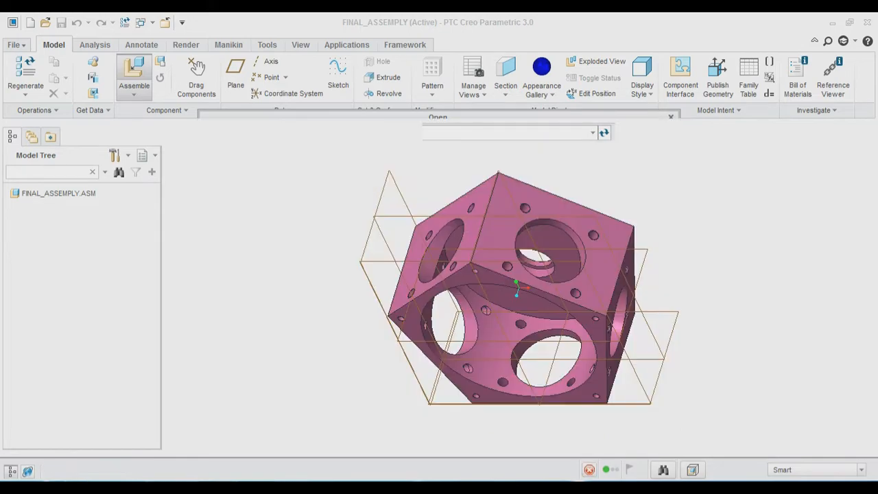
# Insert cylinder.prt into the assembly and move it near the crankcase's upper angled face
pyautogui.click(196, 78)
pyautogui.click(187, 235)
pyautogui.click(543, 79)
pyautogui.scroll(-3, 518, 289)
pyautogui.moveTo(519, 288); pyautogui.dragTo(467, 274, button='middle')
pyautogui.click(133, 69)
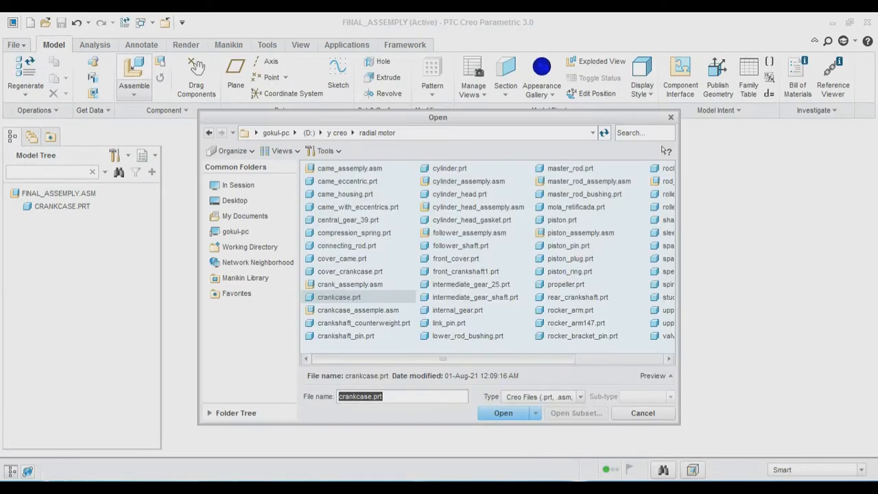
pyautogui.click(449, 168)
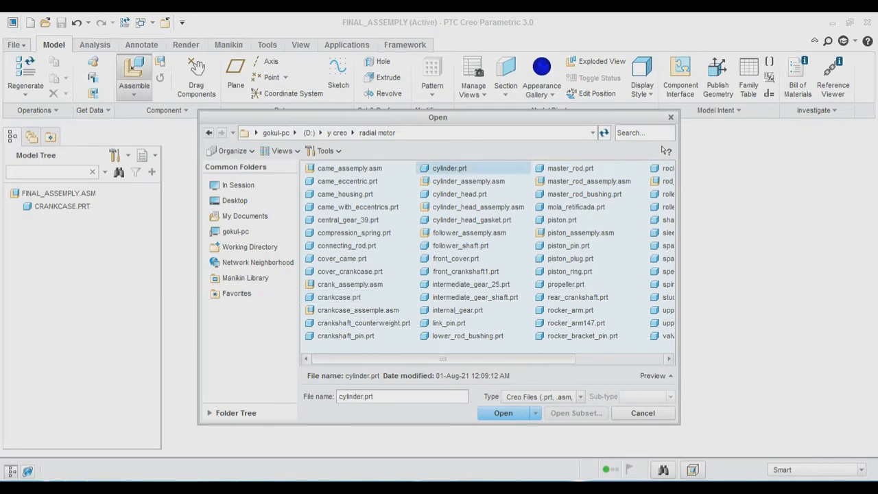
pyautogui.press('Return')
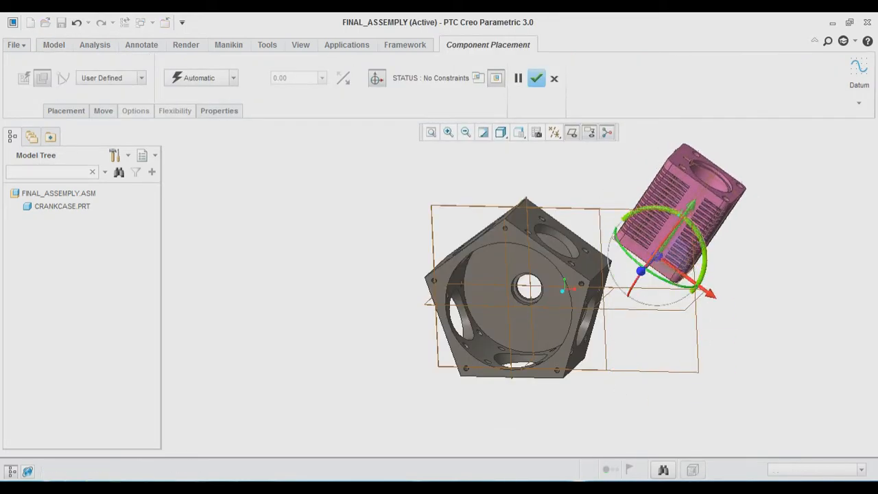
pyautogui.moveTo(651, 252); pyautogui.dragTo(647, 247)
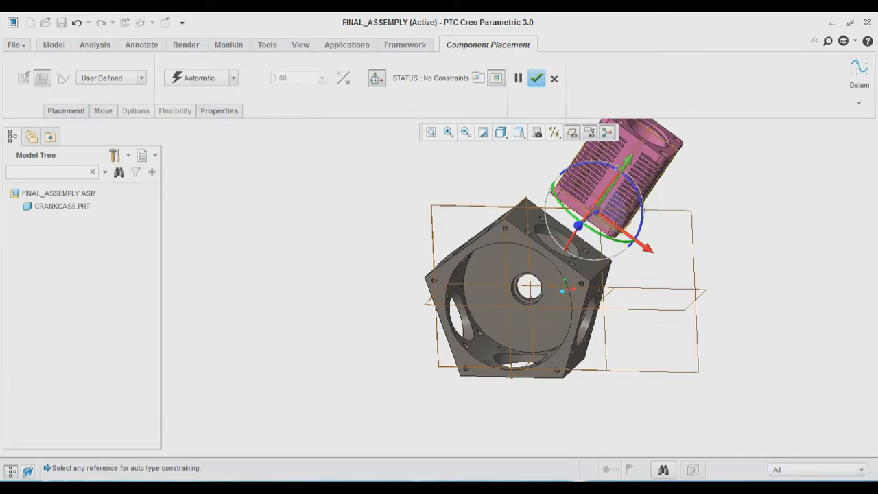
# Make the cylinder's round base surface coincident with the bore in the crankcase's upper angled face
pyautogui.click(449, 133)
pyautogui.click(537, 208)
pyautogui.click(589, 244)
pyautogui.scroll(3, 508, 285)
pyautogui.click(519, 358)
pyautogui.moveTo(519, 359); pyautogui.dragTo(604, 337, button='middle')
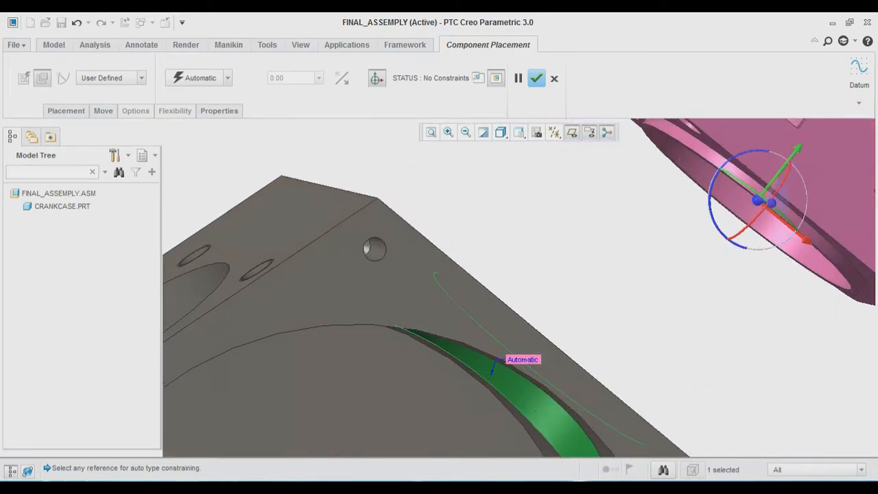
pyautogui.moveTo(563, 236); pyautogui.dragTo(556, 249, button='middle')
pyautogui.click(700, 165)
pyautogui.scroll(5, 439, 288)
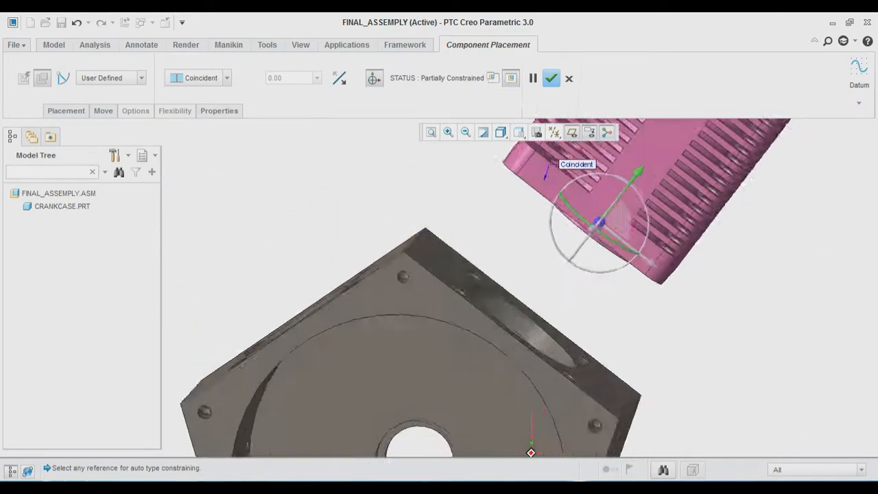
# Orient the cylinder to the crankcase using their mounting-hole axes, and seat its base face coincident on the crankcase's flat face
pyautogui.click(555, 133)
pyautogui.click(576, 161)
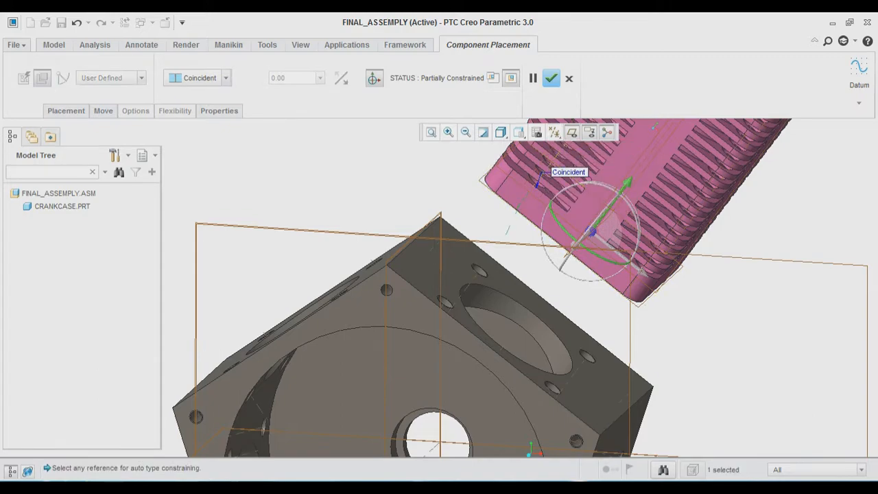
pyautogui.moveTo(584, 308); pyautogui.dragTo(587, 271, button='middle')
pyautogui.click(658, 262)
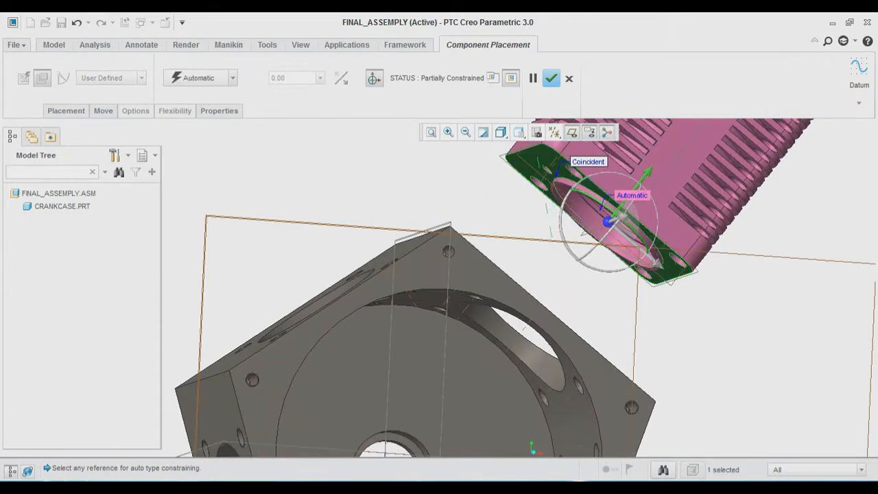
pyautogui.moveTo(658, 262); pyautogui.dragTo(655, 299, button='middle')
pyautogui.click(604, 381)
pyautogui.middleClick(604, 381)
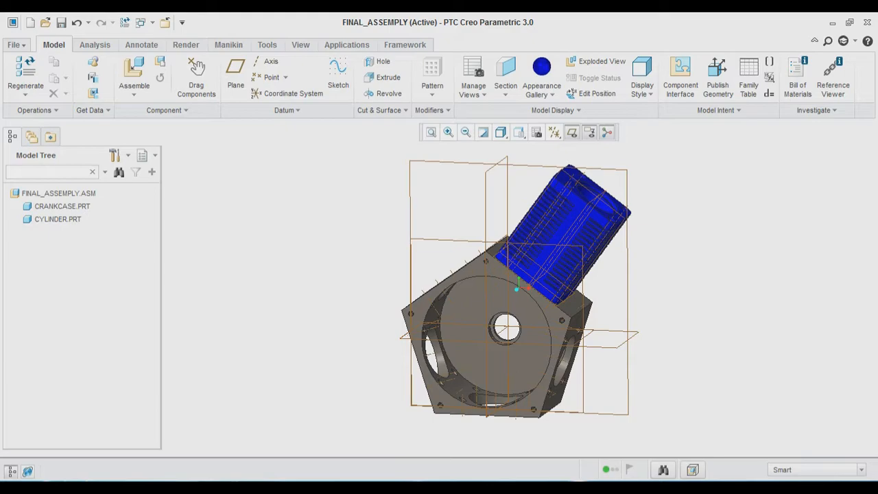
# Hide the datum planes
pyautogui.click(554, 132)
pyautogui.click(555, 204)
pyautogui.moveTo(521, 322)
pyautogui.mouseDown(button='middle')
pyautogui.moveTo(538, 308)
pyautogui.moveTo(518, 325)
pyautogui.mouseUp(button='middle')
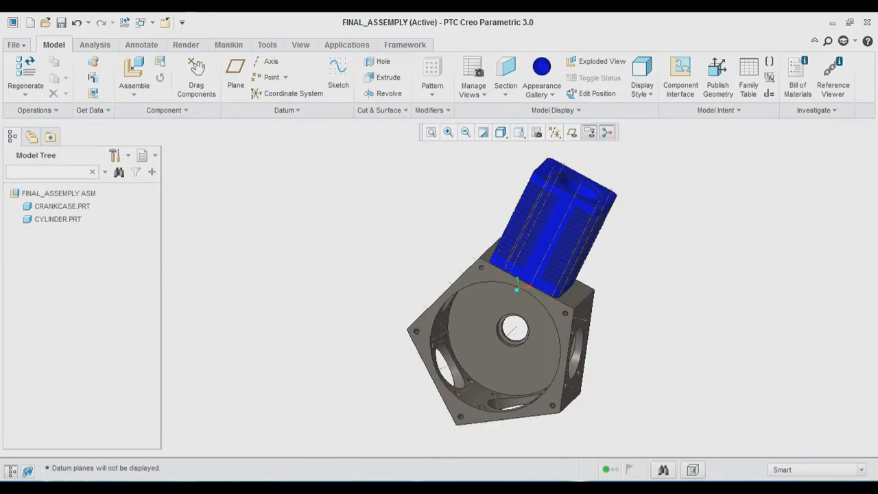
# Repeat the cylinder with all three assembly references variable, placing the first copy on another crankcase face by its bore, hole axis and flat surface
pyautogui.rightClick(74, 219)
pyautogui.click(106, 172)
pyautogui.moveTo(710, 215); pyautogui.dragTo(710, 236)
pyautogui.click(701, 377)
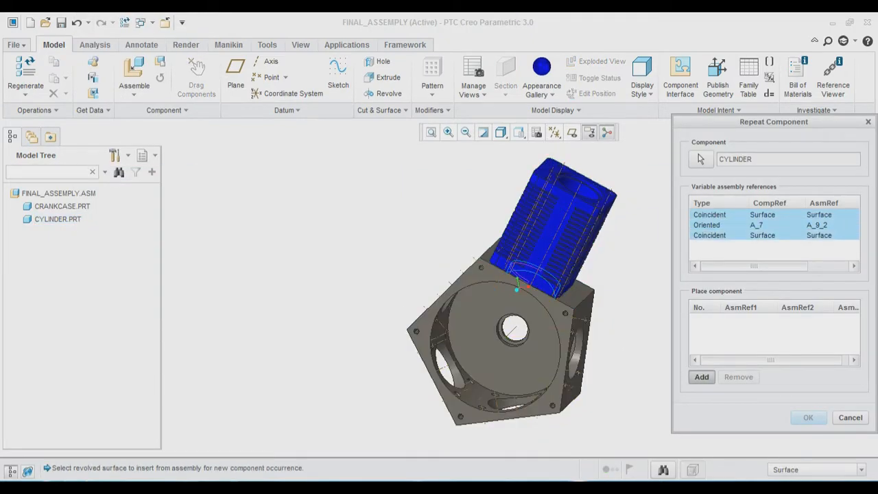
pyautogui.moveTo(549, 323); pyautogui.dragTo(511, 326, button='middle')
pyautogui.click(544, 320)
pyautogui.click(575, 307)
pyautogui.moveTo(575, 307); pyautogui.dragTo(549, 268, button='middle')
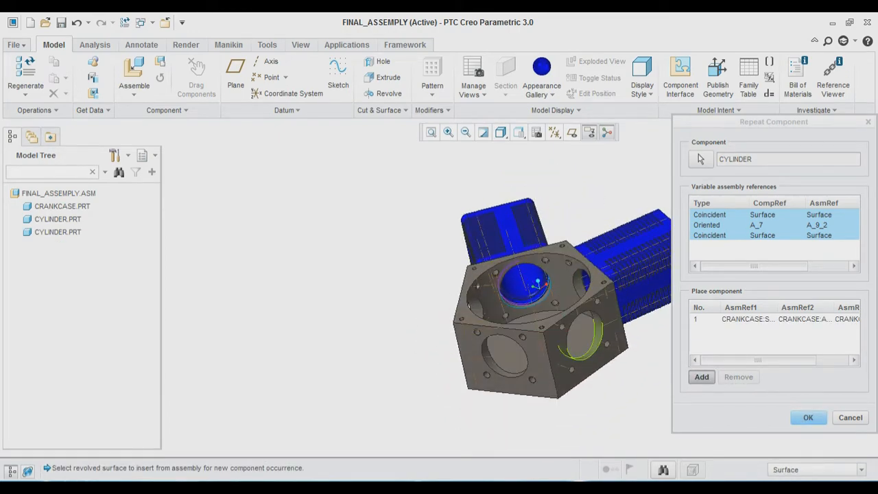
# Place two more repeated cylinders on the next two open crankcase faces using each face's bore, hole axis and flat surface
pyautogui.moveTo(591, 329); pyautogui.dragTo(601, 304, button='middle')
pyautogui.click(603, 333)
pyautogui.click(615, 348)
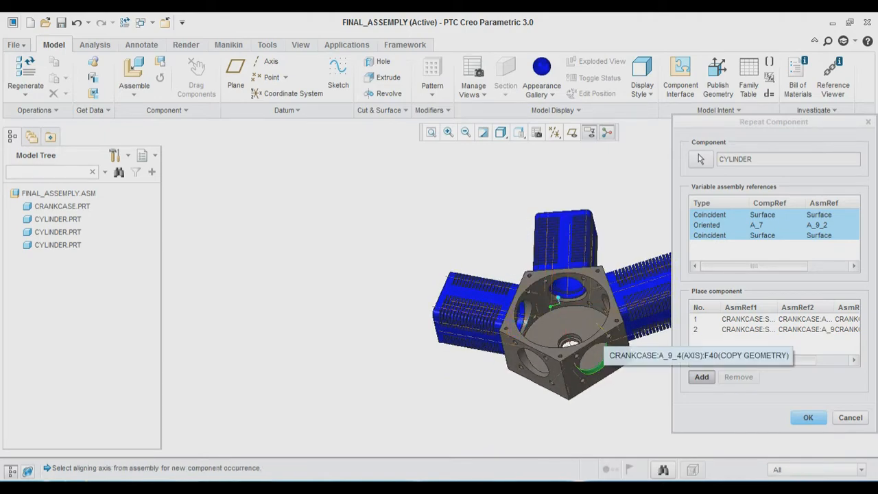
pyautogui.click(599, 331)
pyautogui.click(611, 350)
pyautogui.moveTo(611, 349); pyautogui.dragTo(636, 336, button='middle')
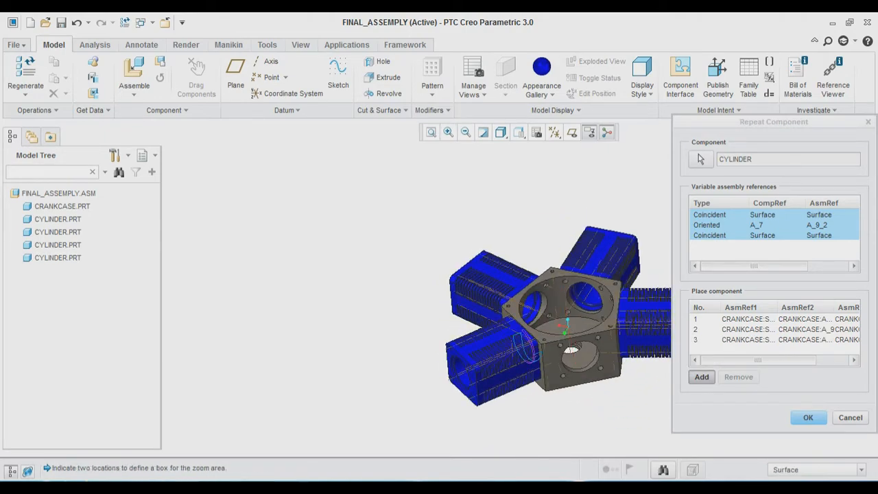
# Place the last repeated cylinder on the remaining open crankcase face and complete the repetition
pyautogui.scroll(-5, 583, 348)
pyautogui.scroll(3, 525, 292)
pyautogui.click(543, 340)
pyautogui.click(564, 302)
pyautogui.click(576, 322)
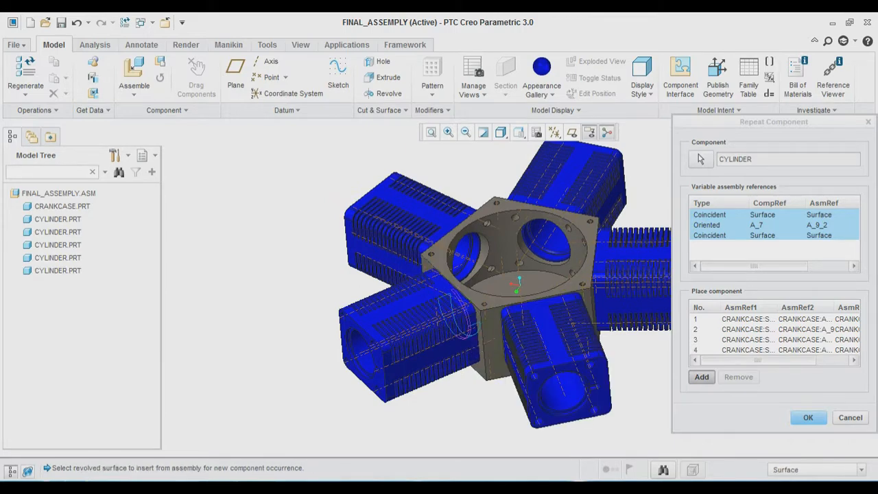
pyautogui.click(809, 418)
# Insert crank_assembly.asm and move it beside the crankcase, with its shaft pointing towards the central bore
pyautogui.scroll(3, 508, 329)
pyautogui.moveTo(508, 329); pyautogui.dragTo(450, 282, button='middle')
pyautogui.click(134, 72)
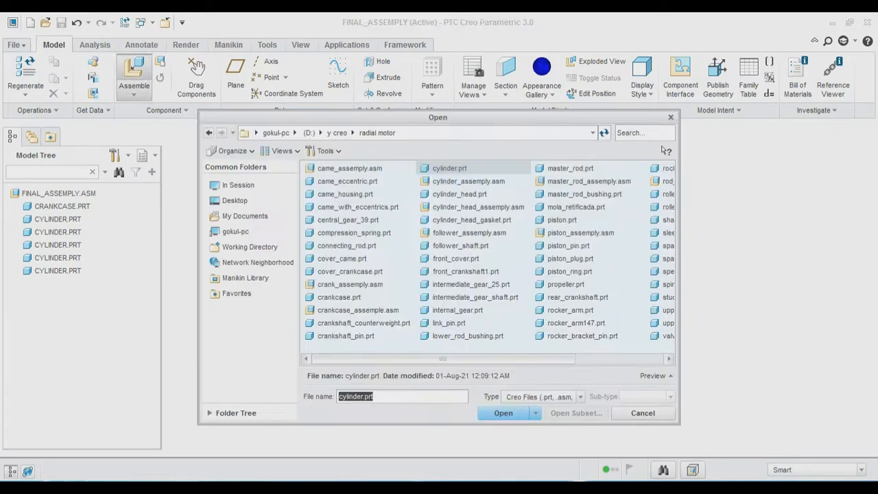
pyautogui.click(350, 284)
pyautogui.click(503, 413)
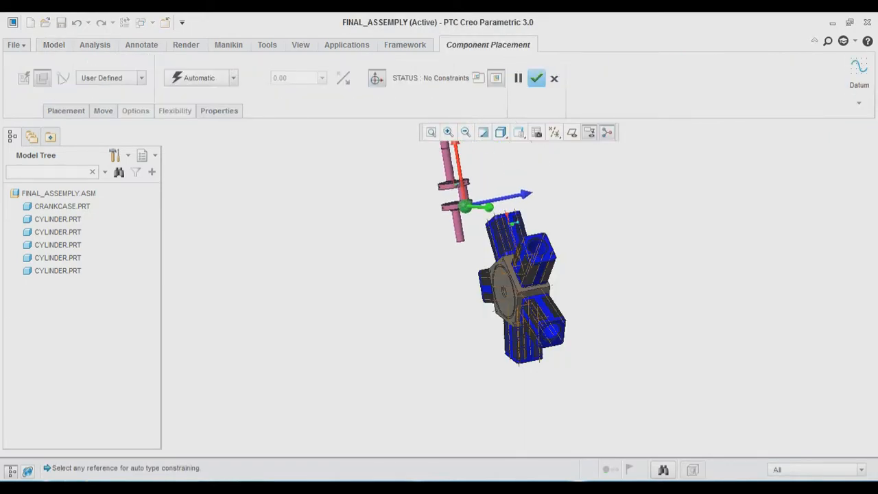
pyautogui.moveTo(494, 275); pyautogui.dragTo(459, 280, button='middle')
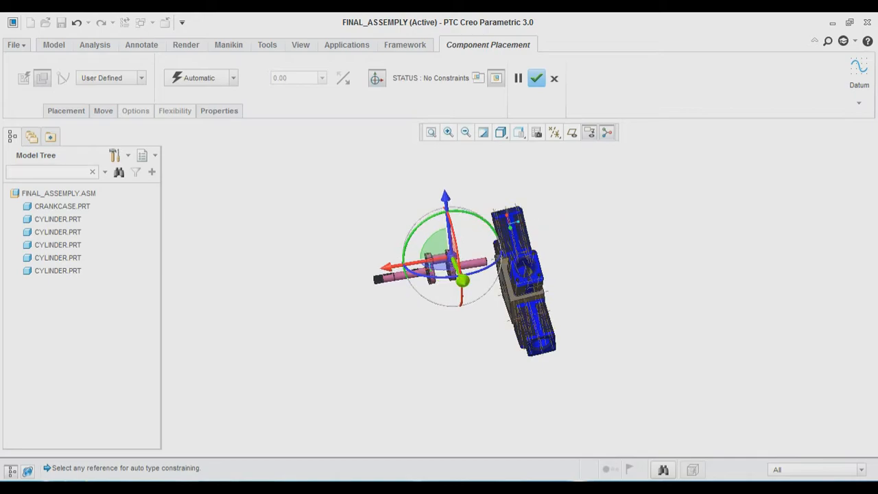
pyautogui.moveTo(462, 280); pyautogui.dragTo(479, 317)
pyautogui.moveTo(478, 317)
pyautogui.mouseDown(button='middle')
pyautogui.moveTo(578, 301)
pyautogui.moveTo(480, 282)
pyautogui.mouseUp(button='middle')
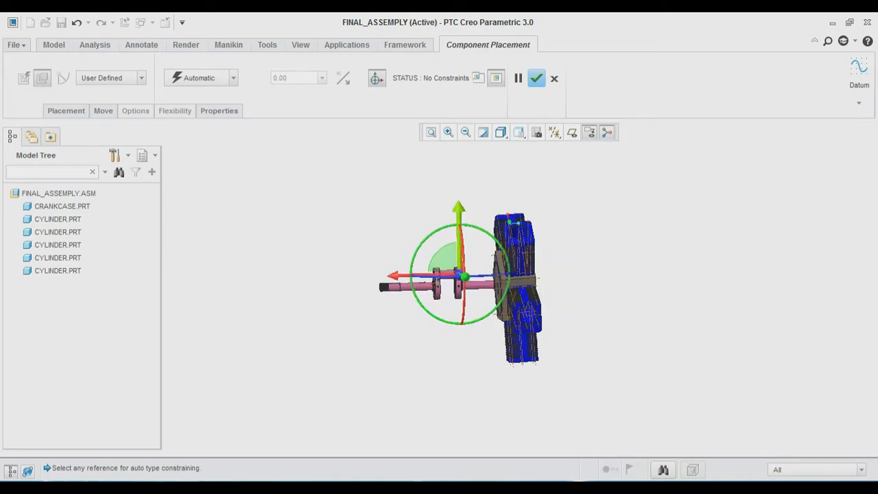
pyautogui.moveTo(460, 234); pyautogui.dragTo(461, 275)
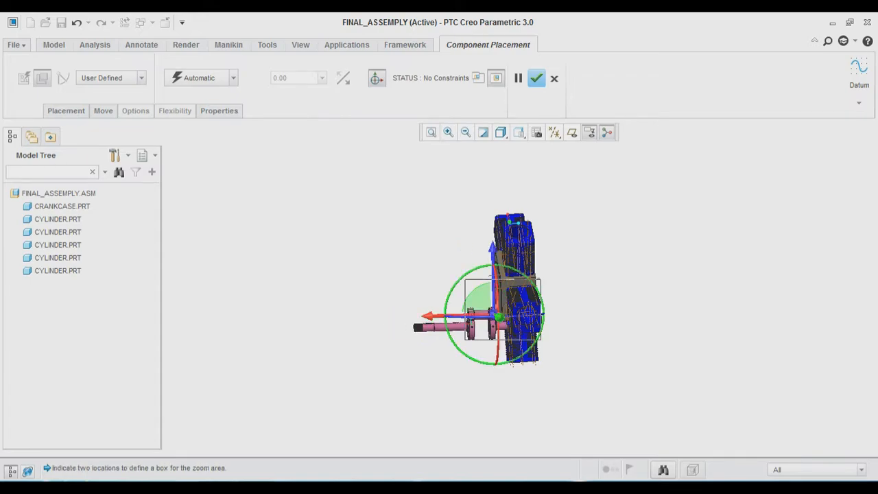
# Define a Pin connection for the crank assembly, aligning the front crankshaft's axis with the crankcase's central axis
pyautogui.click(547, 342)
pyautogui.click(141, 78)
pyautogui.click(97, 116)
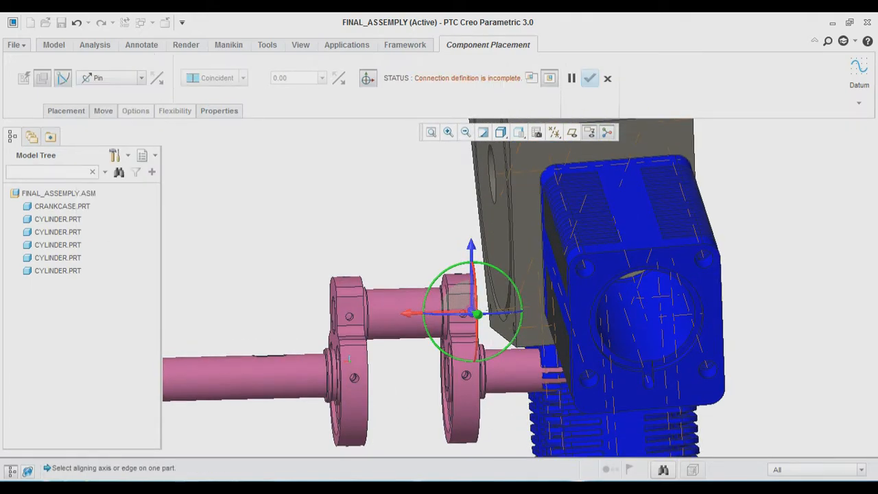
pyautogui.moveTo(534, 188); pyautogui.dragTo(525, 169, button='middle')
pyautogui.click(564, 170)
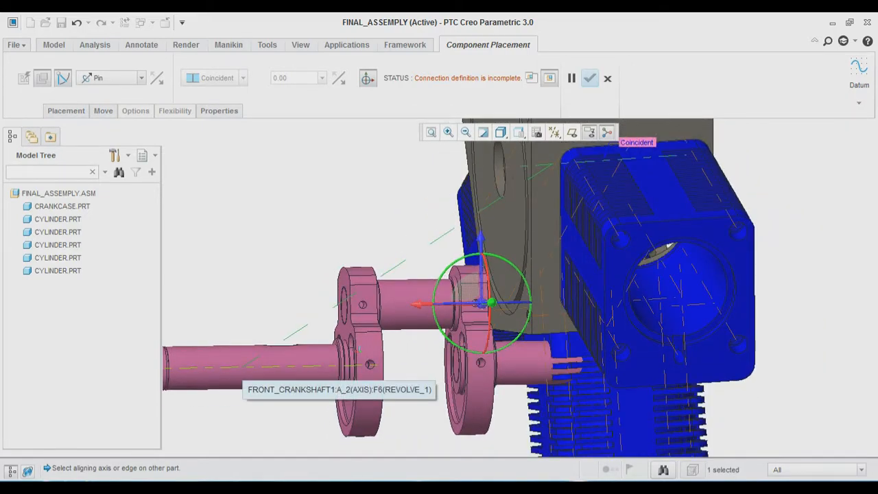
pyautogui.click(240, 372)
# Complete the pin connection by making a flat crankshaft face coincident with the crankcase's inner face, and accept the placement
pyautogui.moveTo(669, 246); pyautogui.dragTo(426, 271, button='middle')
pyautogui.click(411, 199)
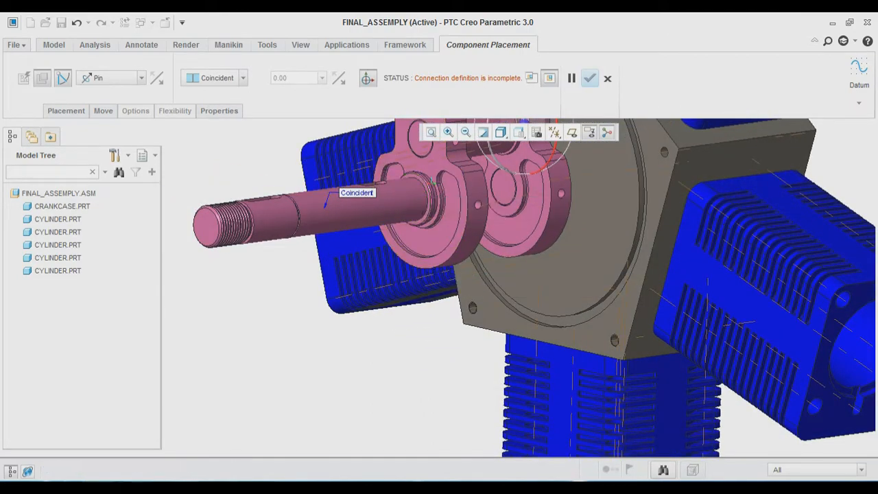
pyautogui.moveTo(412, 199); pyautogui.dragTo(329, 215, button='middle')
pyautogui.click(525, 273)
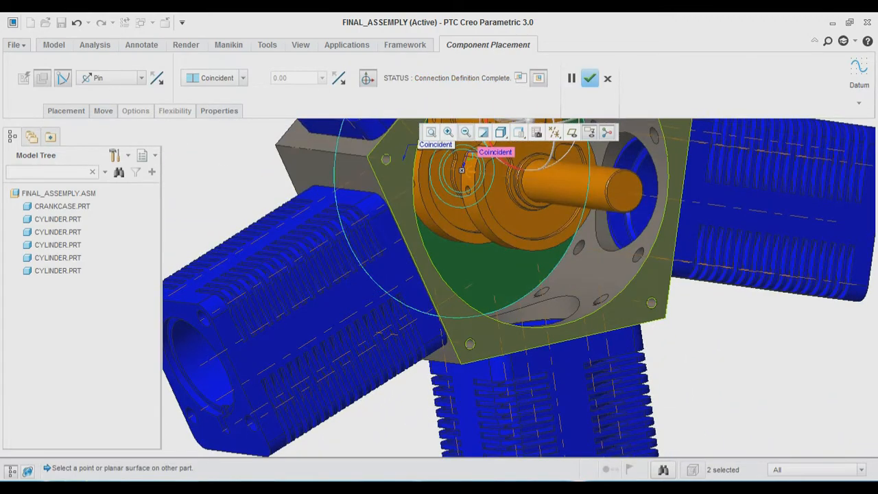
pyautogui.scroll(8, 511, 295)
pyautogui.click(564, 384)
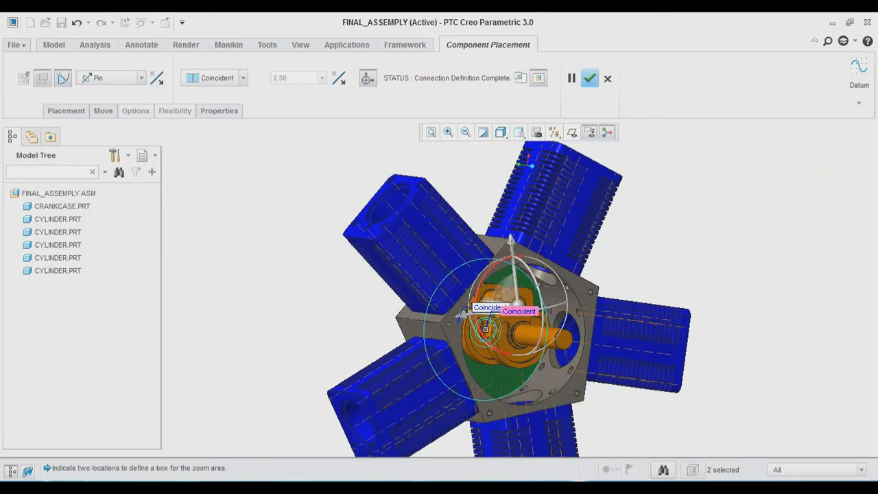
pyautogui.click(590, 78)
# Fit the whole assembly in view and hide the datum axes
pyautogui.click(431, 132)
pyautogui.click(554, 132)
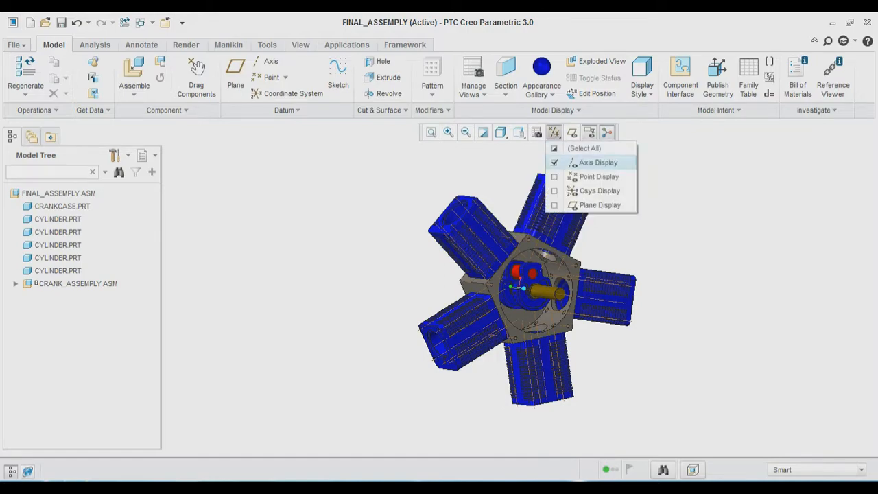
pyautogui.click(583, 162)
# Test the crank assembly's rotation inside the crankcase with Drag Components
pyautogui.click(197, 76)
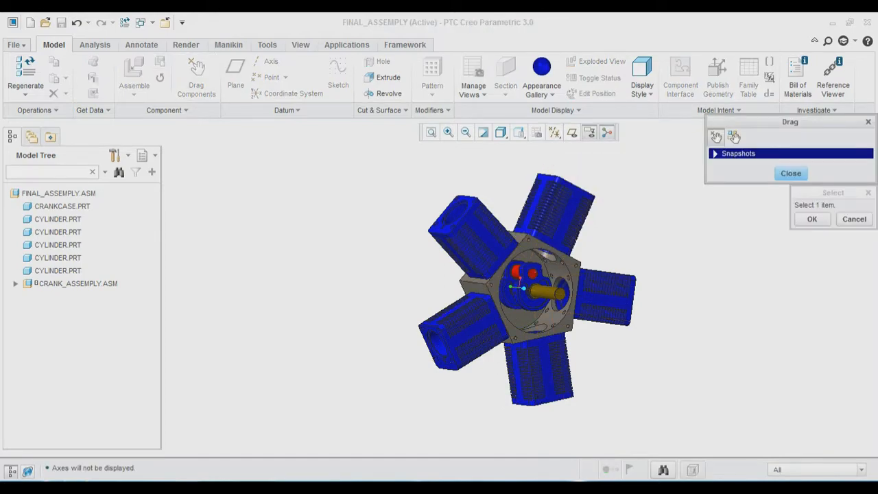
pyautogui.click(531, 273)
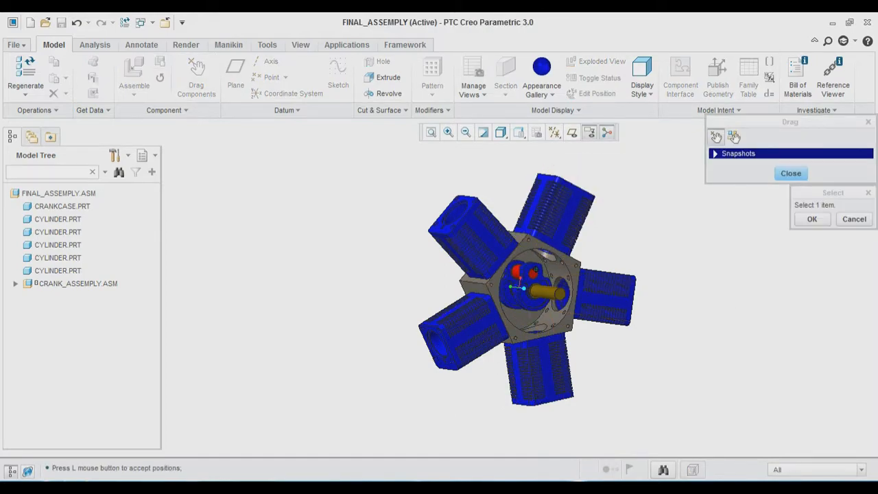
pyautogui.click(791, 173)
pyautogui.moveTo(659, 274)
pyautogui.mouseDown(button='middle')
pyautogui.moveTo(453, 286)
pyautogui.moveTo(576, 286)
pyautogui.moveTo(480, 285)
pyautogui.moveTo(549, 284)
pyautogui.moveTo(535, 275)
pyautogui.mouseUp(button='middle')
# Hide the crankcase part to expose the crankshaft
pyautogui.click(536, 132)
pyautogui.click(539, 192)
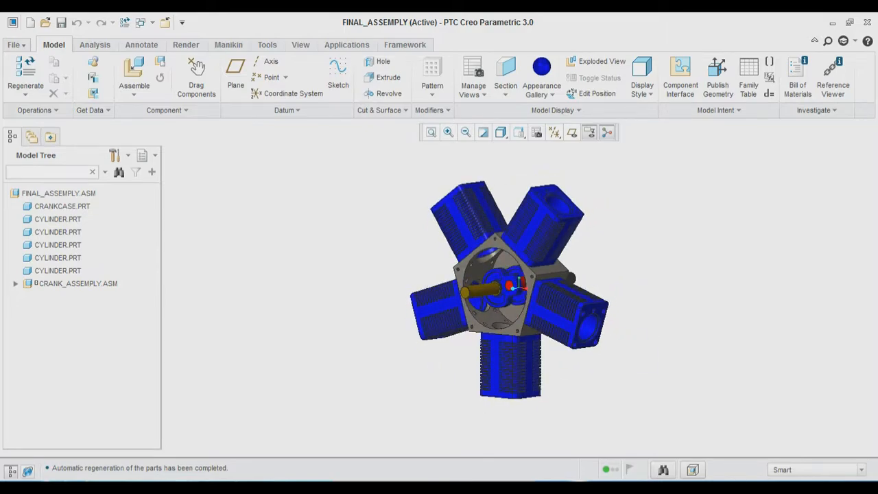
pyautogui.rightClick(65, 206)
pyautogui.click(98, 269)
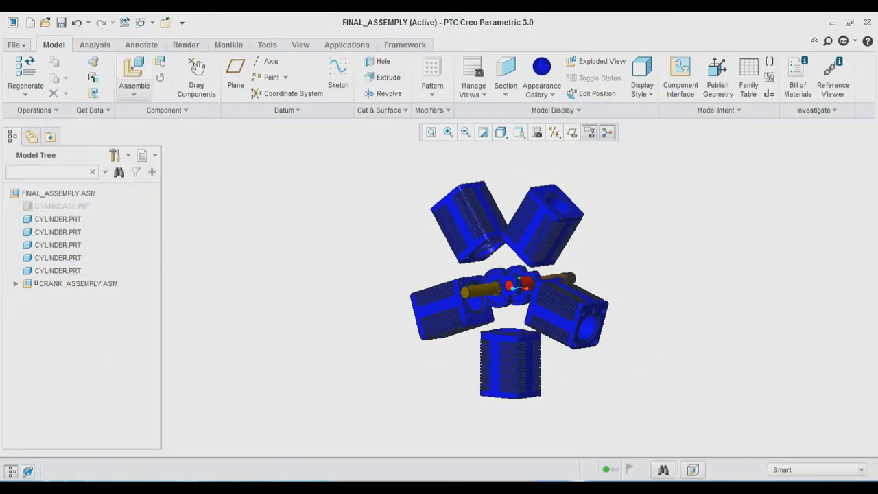
# Insert the master rod assembly and move it roughly beside the crank assembly, outside the cylinder ring
pyautogui.click(134, 69)
pyautogui.click(690, 136)
pyautogui.click(503, 413)
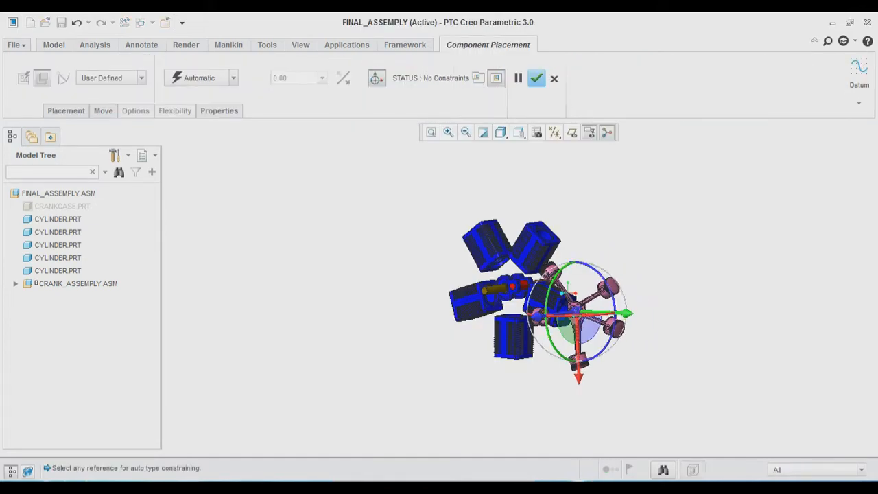
pyautogui.moveTo(590, 330); pyautogui.dragTo(529, 281)
pyautogui.moveTo(530, 283); pyautogui.dragTo(652, 299, button='middle')
pyautogui.moveTo(671, 313); pyautogui.dragTo(599, 301)
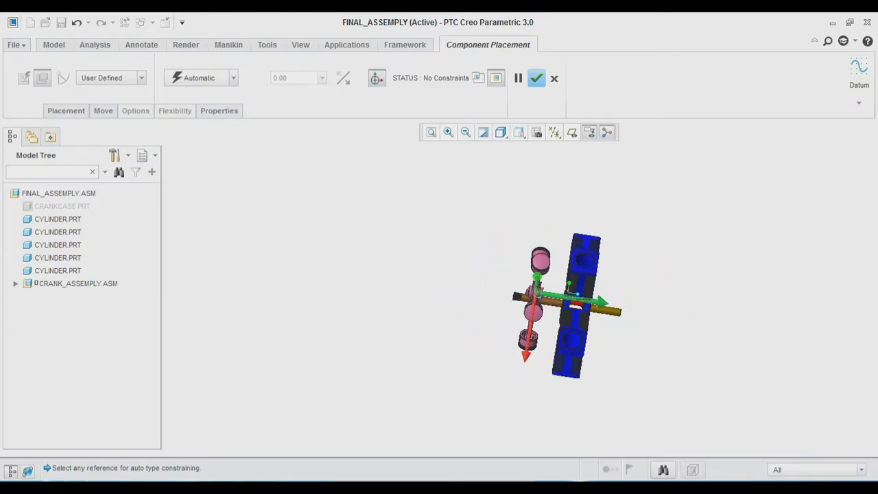
pyautogui.moveTo(527, 352); pyautogui.dragTo(530, 331)
pyautogui.moveTo(530, 331); pyautogui.dragTo(590, 319, button='middle')
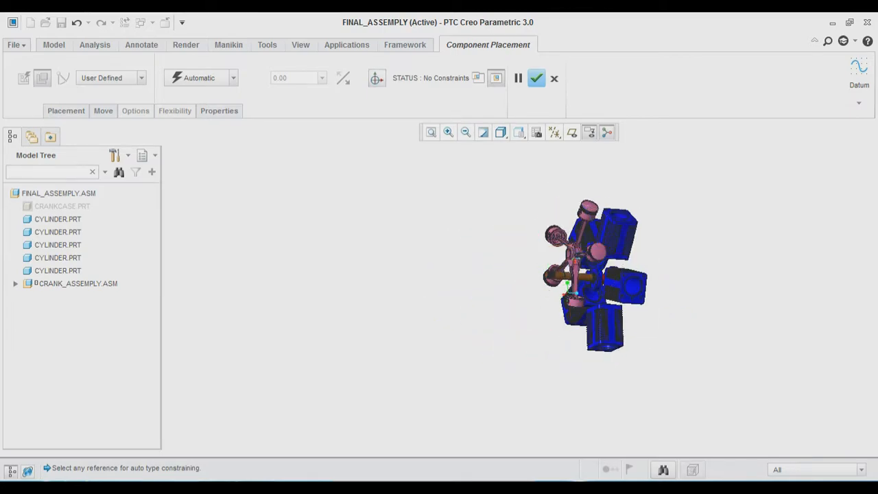
# Display the datum axes, choose a Pin connection, and align the master rod's bore axis with the crankpin axis
pyautogui.click(588, 265)
pyautogui.click(617, 296)
pyautogui.click(466, 133)
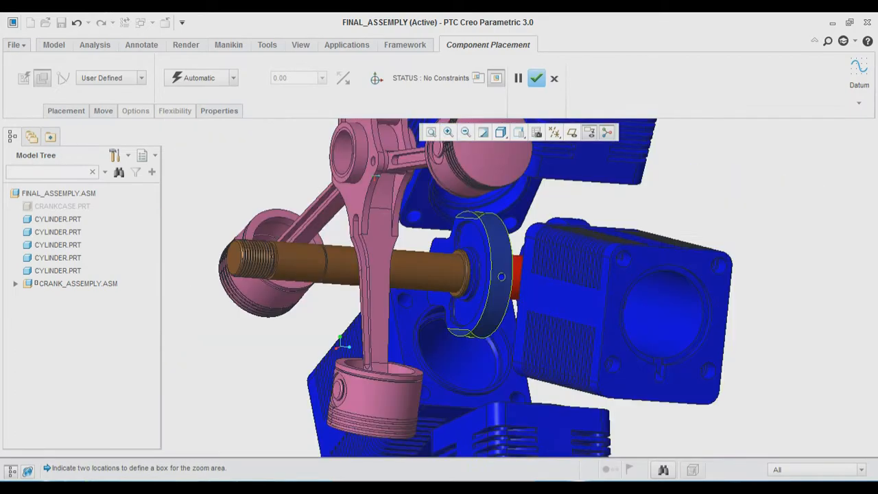
pyautogui.moveTo(496, 288)
pyautogui.mouseDown(button='middle')
pyautogui.moveTo(496, 317)
pyautogui.moveTo(466, 302)
pyautogui.moveTo(464, 350)
pyautogui.mouseUp(button='middle')
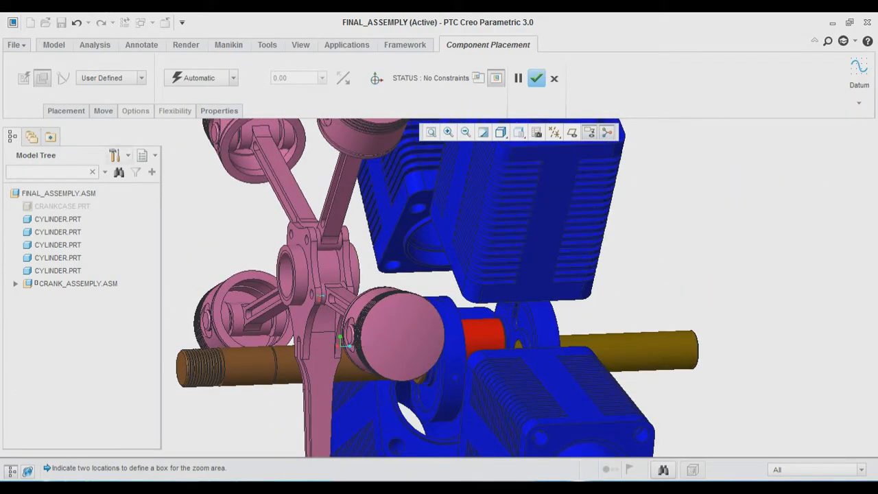
pyautogui.click(554, 132)
pyautogui.click(593, 163)
pyautogui.click(110, 78)
pyautogui.click(103, 115)
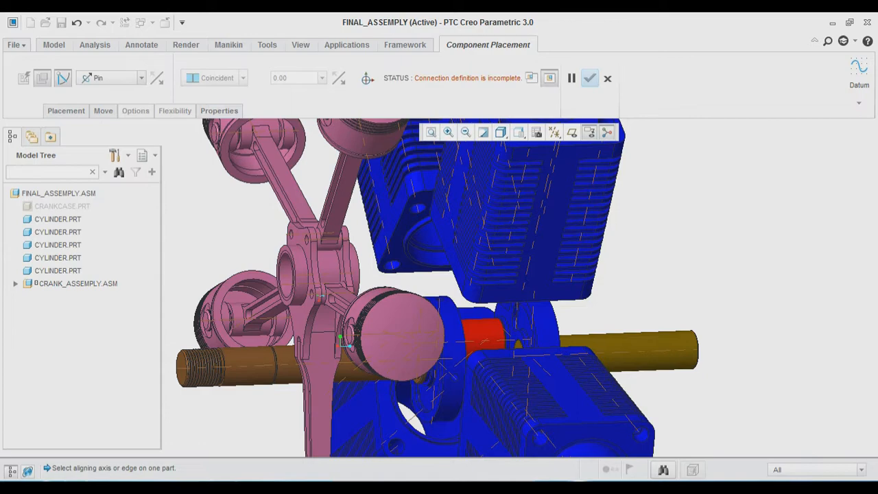
pyautogui.click(468, 343)
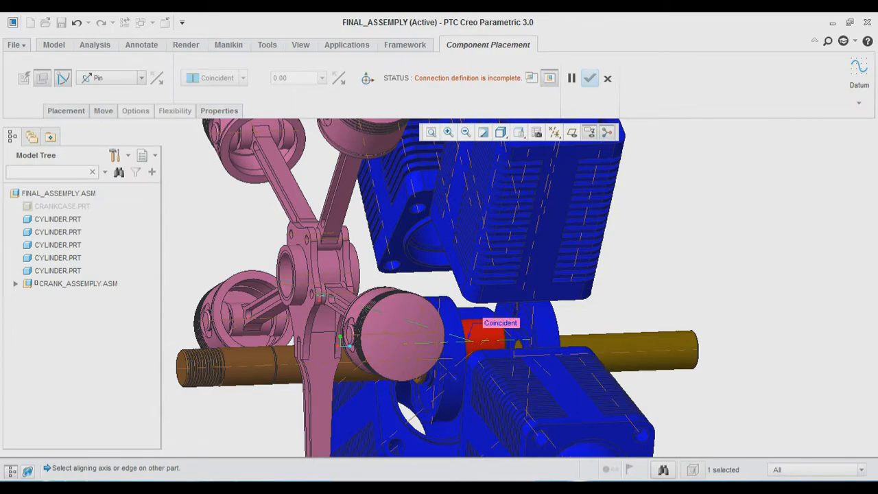
pyautogui.click(321, 295)
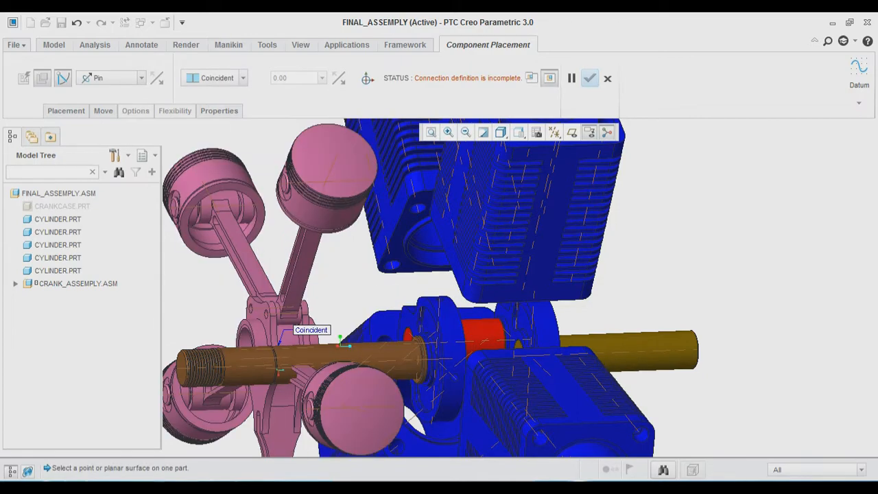
# Define the pin's translation with a distance of 4 between the master rod's flat face and the inner crank web face
pyautogui.moveTo(323, 309); pyautogui.dragTo(583, 275, button='middle')
pyautogui.click(313, 239)
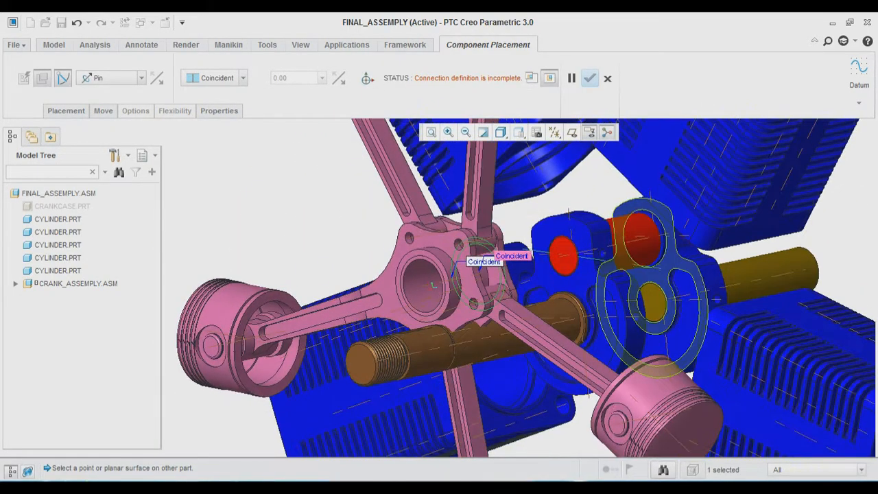
pyautogui.click(676, 295)
pyautogui.write('4')
pyautogui.press('Return')
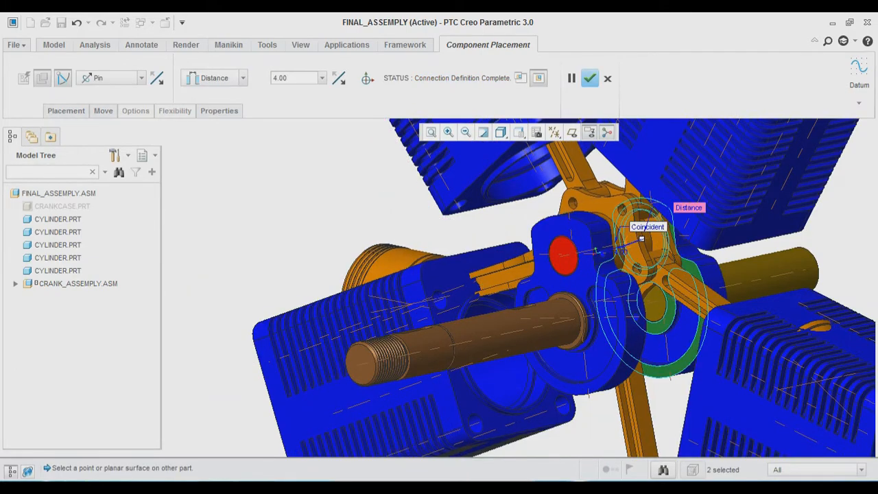
# Add a Cylinder connection set that aligns the first piston's round surface with its cylinder's bore
pyautogui.moveTo(676, 295); pyautogui.dragTo(734, 305, button='middle')
pyautogui.scroll(5, 528, 343)
pyautogui.click(501, 302)
pyautogui.scroll(2, 502, 301)
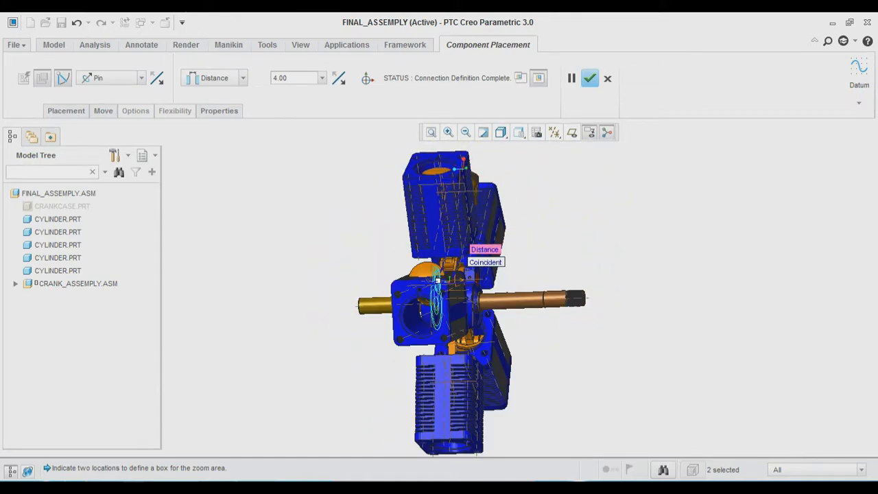
pyautogui.click(66, 112)
pyautogui.click(72, 228)
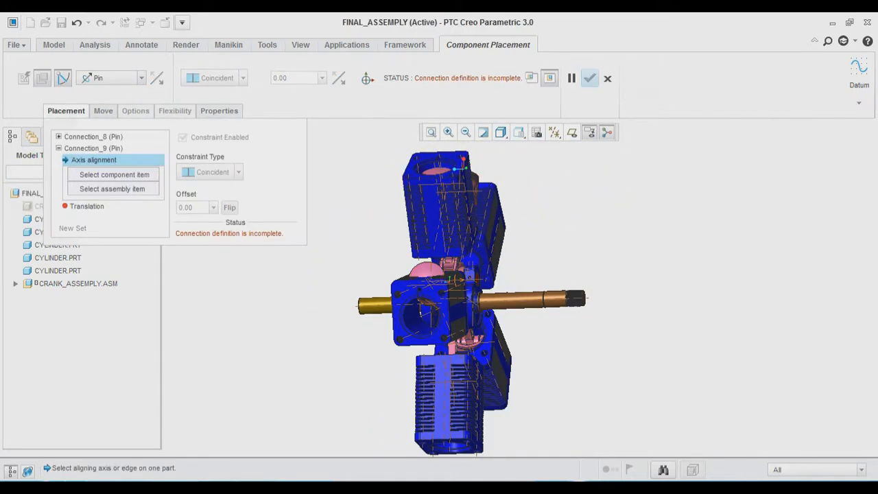
pyautogui.click(109, 77)
pyautogui.click(100, 125)
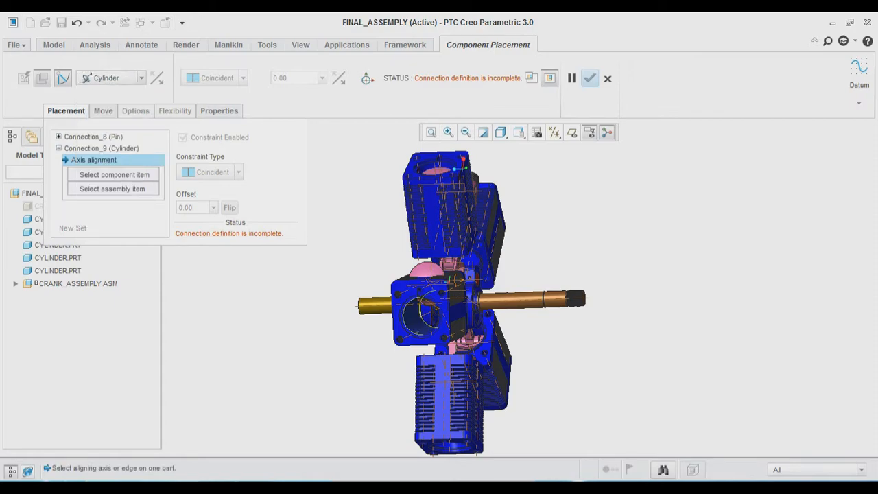
pyautogui.click(415, 319)
pyautogui.moveTo(415, 319); pyautogui.dragTo(302, 339, button='middle')
pyautogui.click(347, 238)
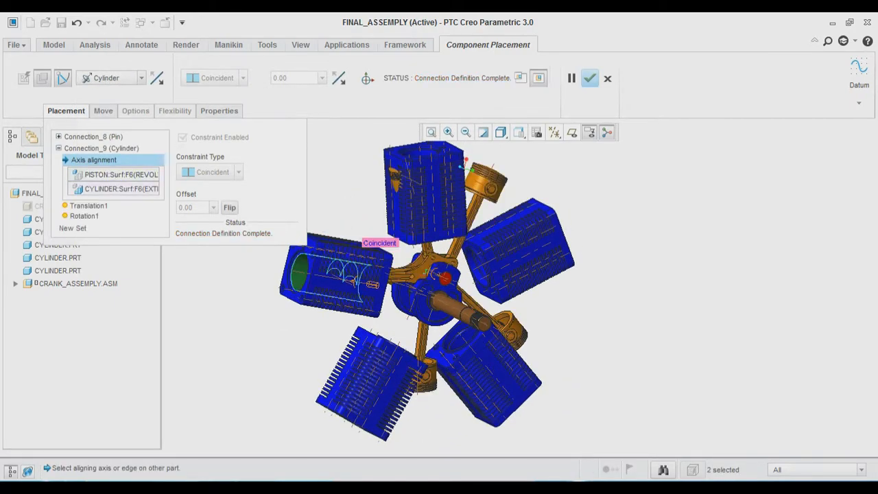
# Add another Cylinder connection aligning the second piston's surface with the bore of its cylinder
pyautogui.moveTo(347, 238); pyautogui.dragTo(363, 329, button='middle')
pyautogui.click(72, 228)
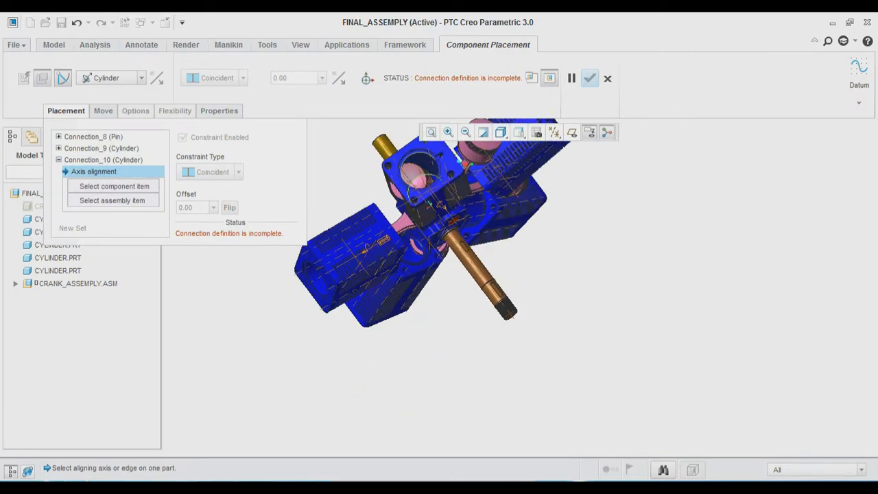
pyautogui.click(427, 166)
pyautogui.moveTo(426, 166); pyautogui.dragTo(446, 116, button='middle')
pyautogui.click(472, 147)
pyautogui.moveTo(472, 147); pyautogui.dragTo(405, 151, button='middle')
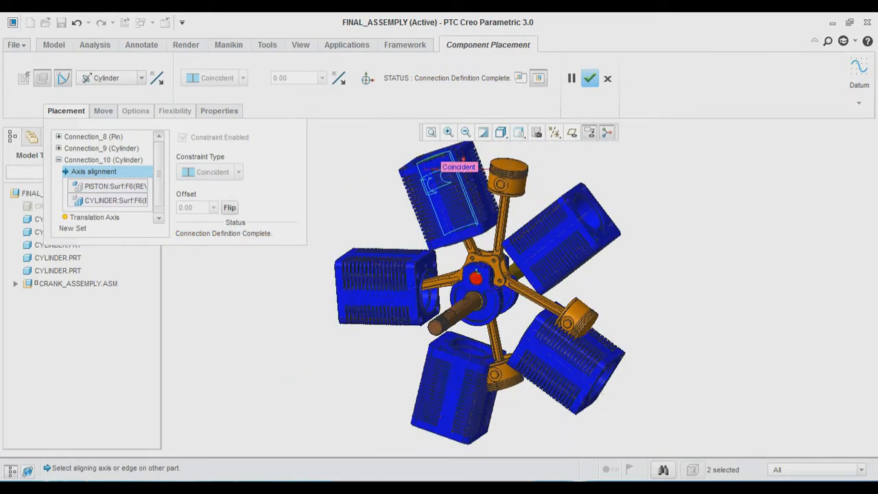
# Add a Cylinder connection between the third piston's outer surface and its matching cylinder bore
pyautogui.click(72, 228)
pyautogui.moveTo(608, 216); pyautogui.dragTo(557, 238, button='middle')
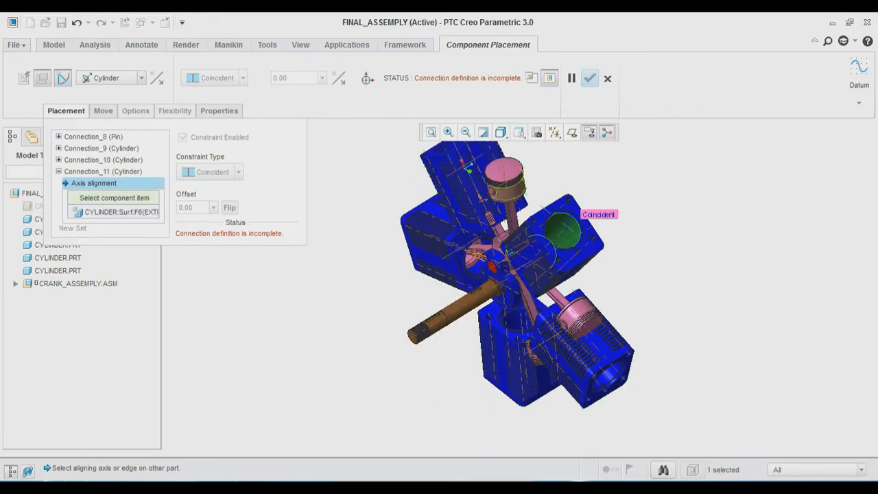
pyautogui.click(512, 192)
pyautogui.moveTo(511, 192); pyautogui.dragTo(527, 140, button='middle')
# Add a Cylinder connection aligning the fourth piston with its cylinder bore
pyautogui.click(72, 228)
pyautogui.moveTo(521, 264); pyautogui.dragTo(453, 243, button='middle')
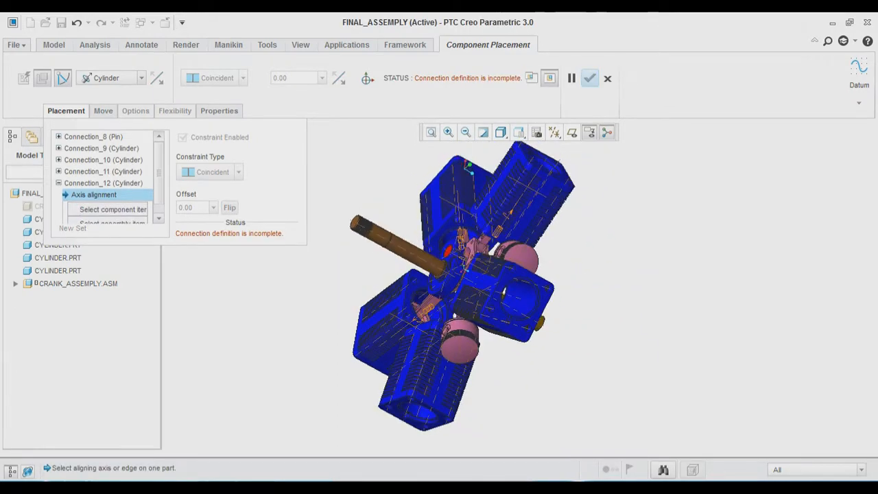
pyautogui.moveTo(519, 298); pyautogui.dragTo(521, 276, button='middle')
pyautogui.click(396, 309)
# Add the Cylinder connection for the fifth piston and its bore, and accept the master rod assembly's placement
pyautogui.click(72, 228)
pyautogui.click(564, 251)
pyautogui.click(532, 304)
pyautogui.middleClick(509, 283)
pyautogui.middleClick(521, 276)
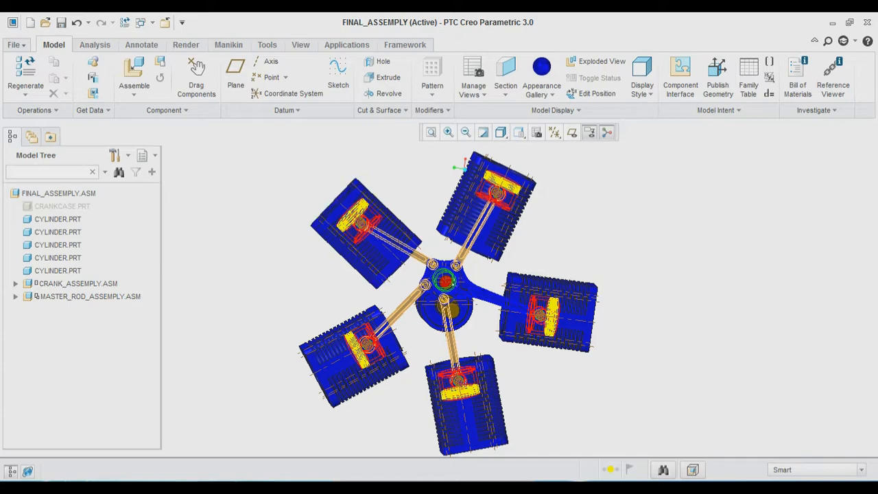
# Hide the datum axes and all five cylinder parts to expose the pistons and rods
pyautogui.scroll(-2, 465, 304)
pyautogui.moveTo(519, 288)
pyautogui.mouseDown(button='middle')
pyautogui.moveTo(460, 278)
pyautogui.moveTo(520, 288)
pyautogui.mouseUp(button='middle')
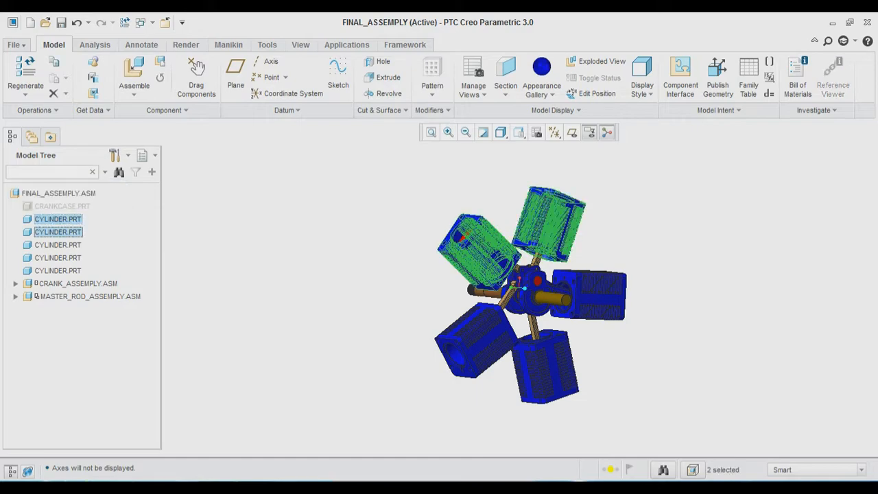
pyautogui.rightClick(58, 232)
pyautogui.click(88, 391)
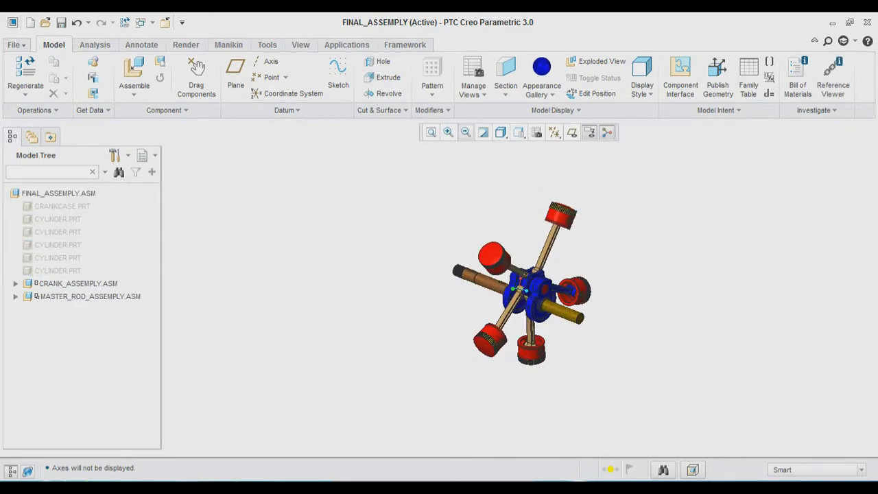
# Test the crank, rod and piston motion by turning the crank with Drag Components
pyautogui.click(587, 302)
pyautogui.scroll(3, 520, 291)
pyautogui.moveTo(519, 292)
pyautogui.mouseDown(button='middle')
pyautogui.moveTo(603, 285)
pyautogui.moveTo(658, 302)
pyautogui.moveTo(540, 274)
pyautogui.mouseUp(button='middle')
pyautogui.scroll(5, 538, 285)
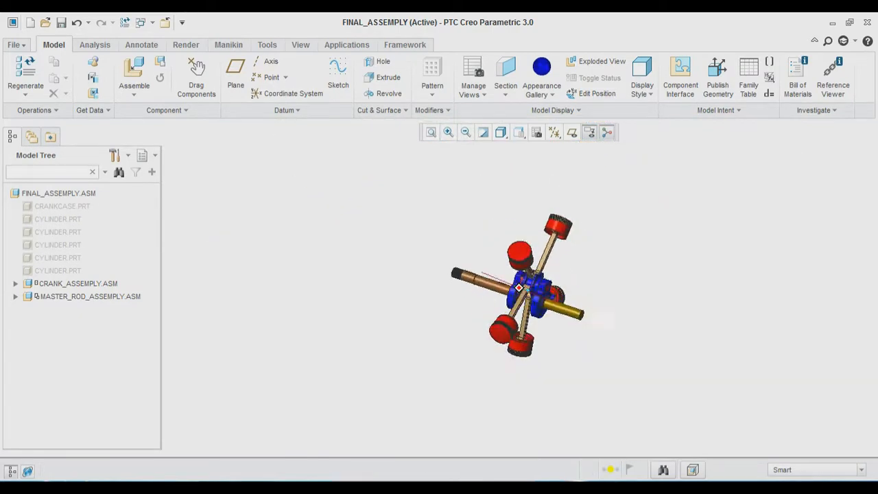
pyautogui.click(196, 75)
pyautogui.click(525, 291)
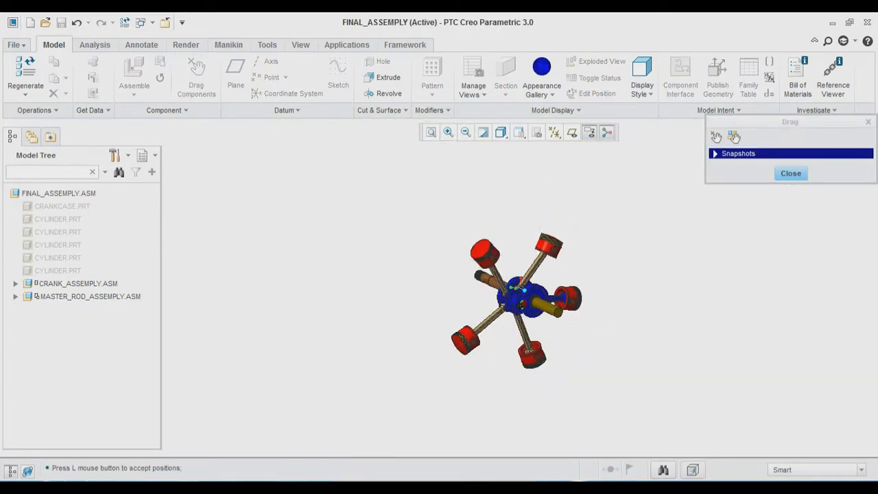
pyautogui.click(537, 317)
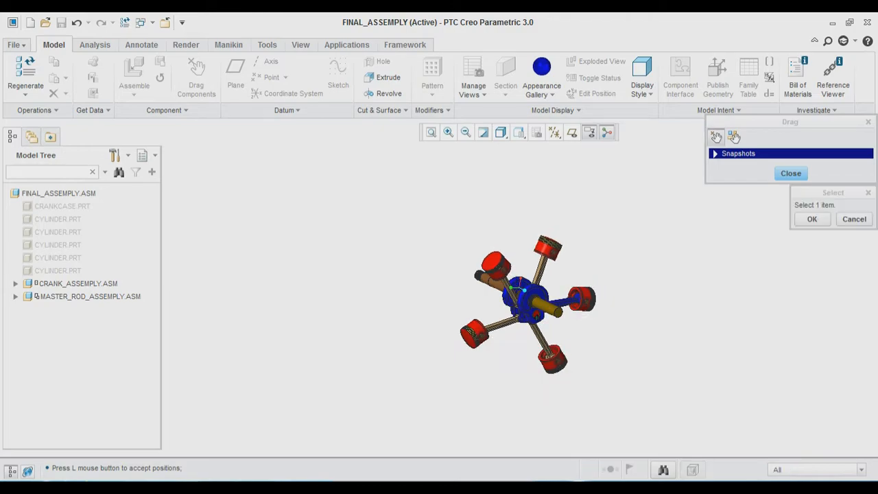
pyautogui.middleClick(535, 319)
# Repeat the drag test on the crankpin, examining the piston motion from both ends of the crankshaft, and close the drag tool
pyautogui.scroll(-4, 521, 332)
pyautogui.click(196, 76)
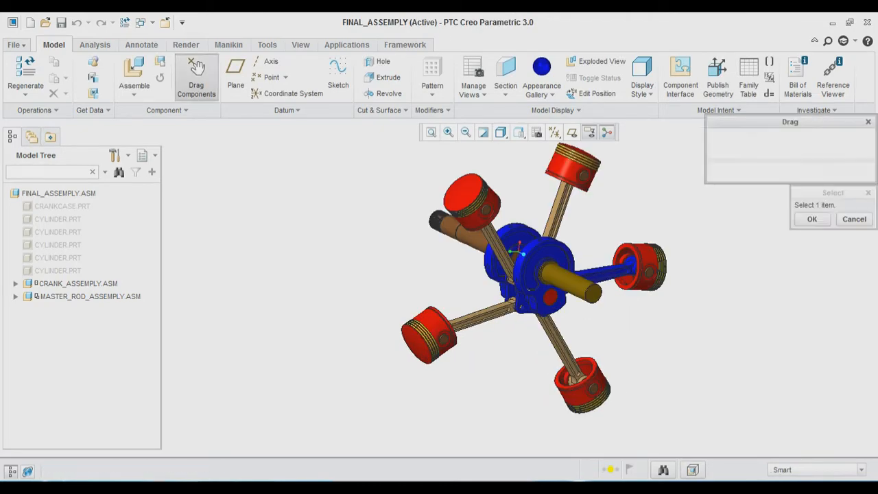
pyautogui.click(552, 296)
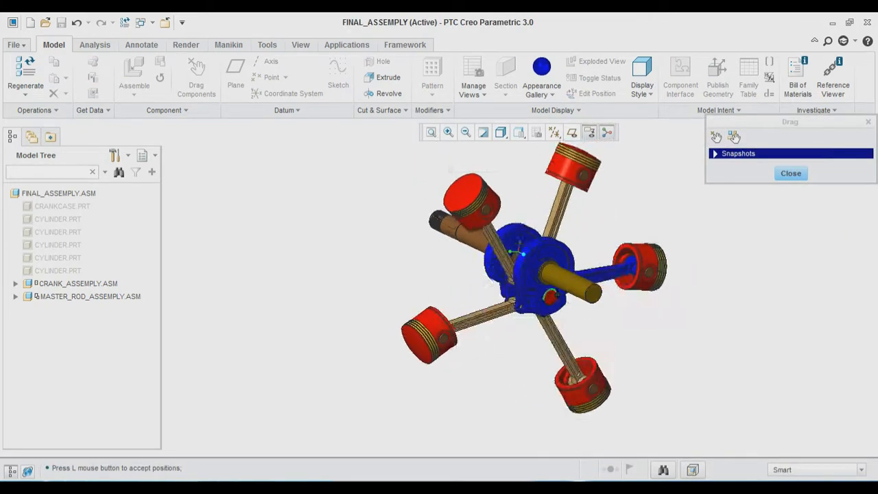
pyautogui.click(558, 294)
pyautogui.moveTo(558, 294); pyautogui.dragTo(720, 300, button='middle')
pyautogui.moveTo(536, 264); pyautogui.dragTo(532, 302, button='middle')
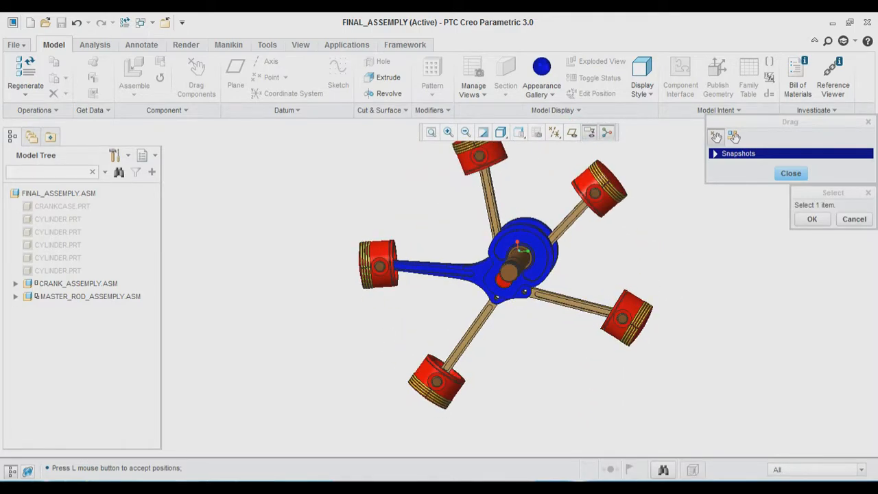
pyautogui.click(516, 294)
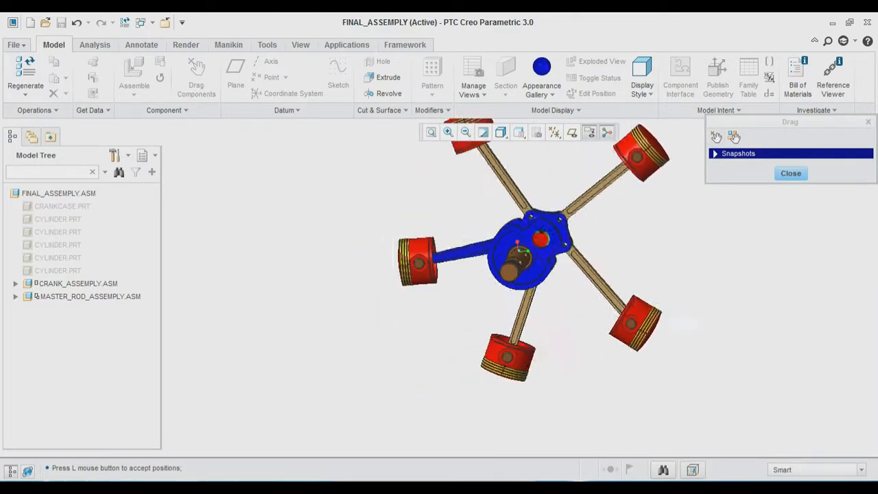
pyautogui.click(513, 288)
pyautogui.click(792, 173)
# Unhide the crankcase and cylinders, and insert cylinder_head_gasket.prt into the assembly
pyautogui.click(63, 207)
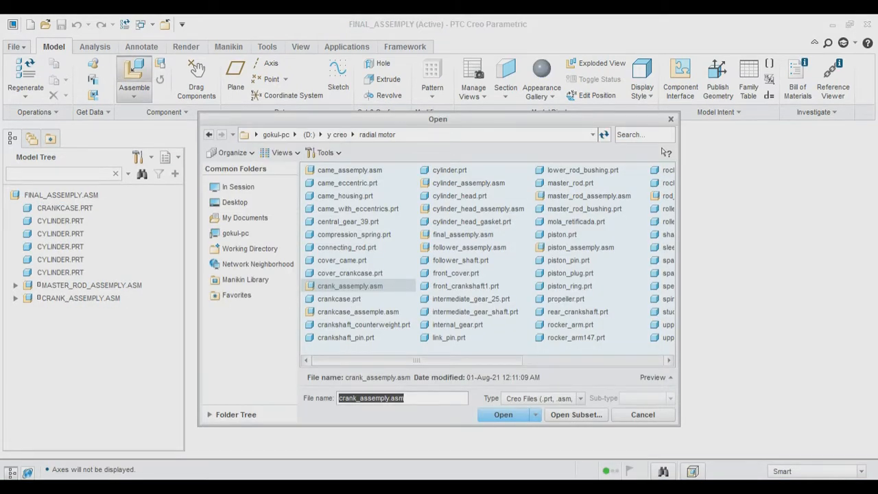
pyautogui.click(472, 221)
pyautogui.click(503, 414)
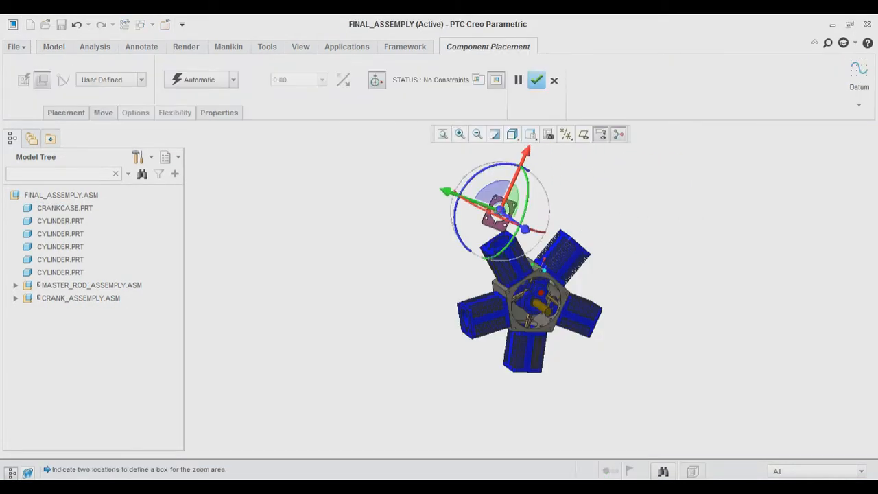
pyautogui.scroll(-5, 497, 240)
pyautogui.scroll(2, 533, 295)
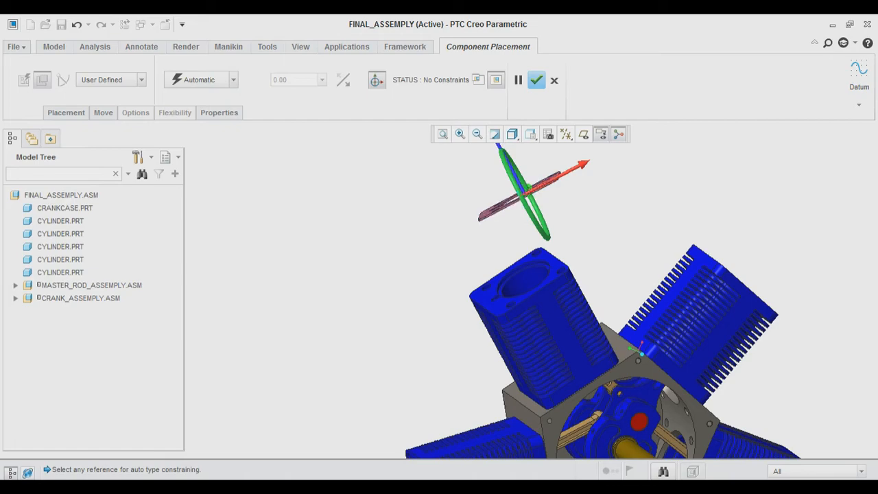
# Make the gasket's flat face coincident with the outer end face of a cylinder
pyautogui.moveTo(533, 295); pyautogui.dragTo(583, 274, button='middle')
pyautogui.click(567, 296)
pyautogui.click(676, 167)
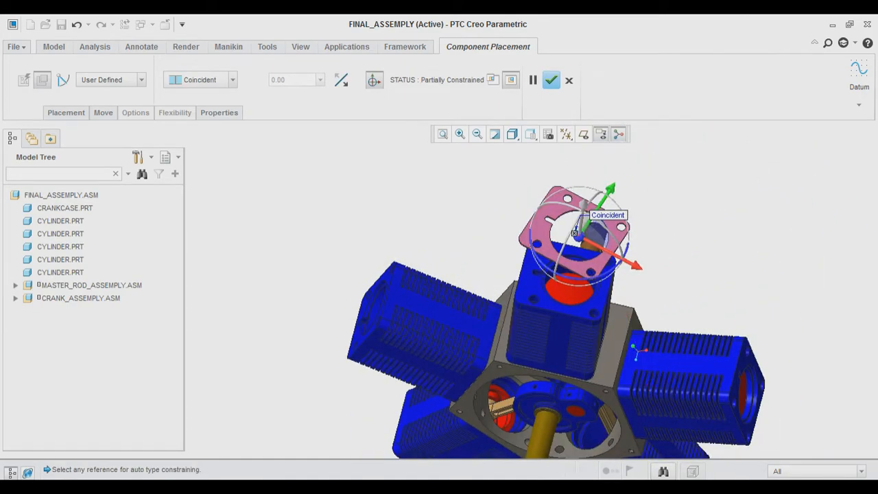
# Constrain the gasket's straight side face as Parallel to the matching side face of the cylinder
pyautogui.click(460, 134)
pyautogui.scroll(-3, 593, 322)
pyautogui.moveTo(592, 322); pyautogui.dragTo(525, 299, button='middle')
pyautogui.scroll(1, 575, 316)
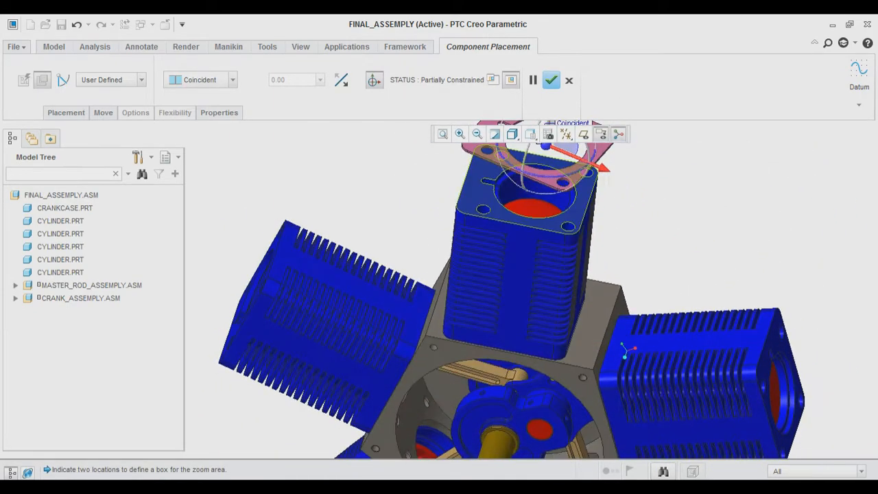
pyautogui.click(516, 276)
pyautogui.scroll(-4, 482, 148)
pyautogui.scroll(1, 523, 278)
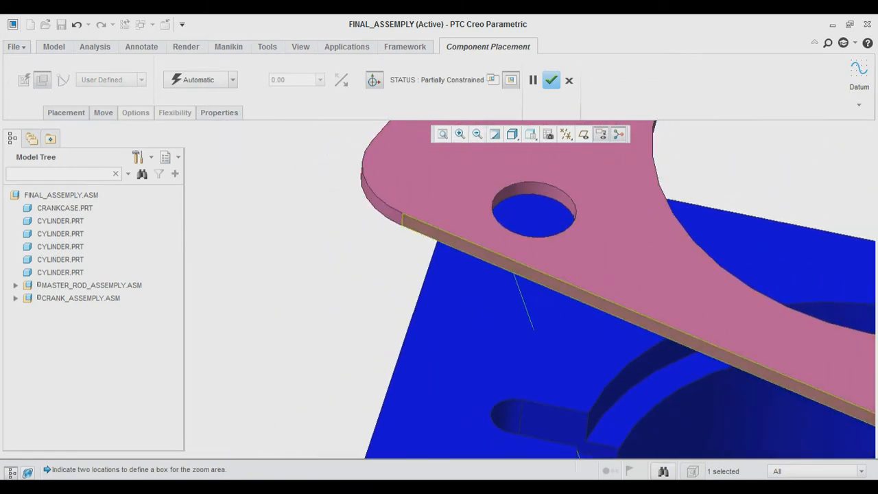
pyautogui.click(203, 80)
pyautogui.click(206, 123)
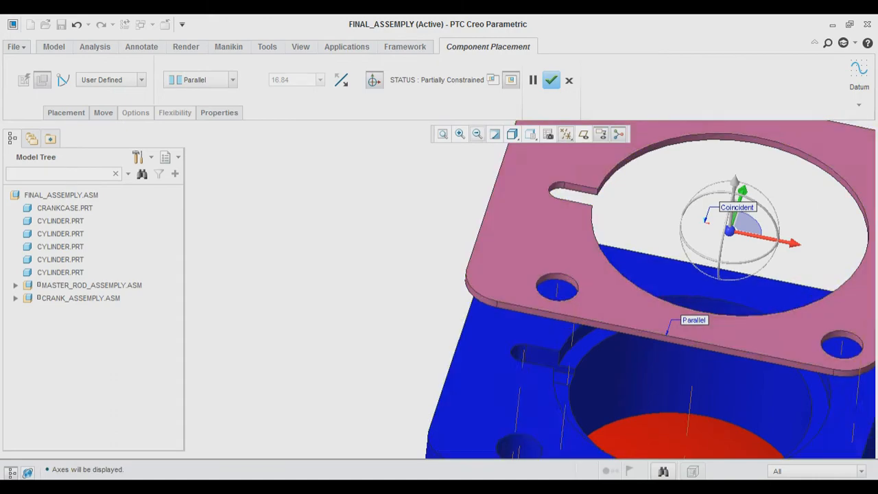
# Align a corner hole axis of the gasket with the cylinder's matching hole axis and finish placing the gasket
pyautogui.scroll(4, 531, 288)
pyautogui.moveTo(531, 288); pyautogui.dragTo(515, 272, button='middle')
pyautogui.click(477, 340)
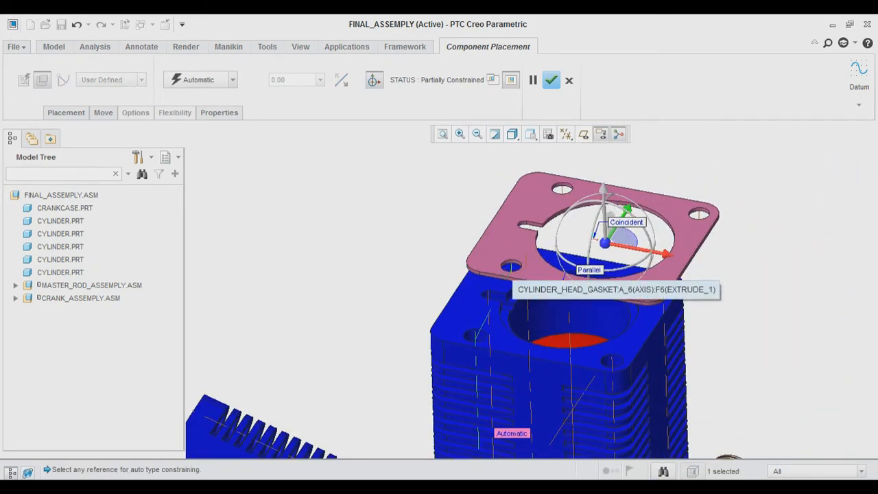
pyautogui.click(513, 277)
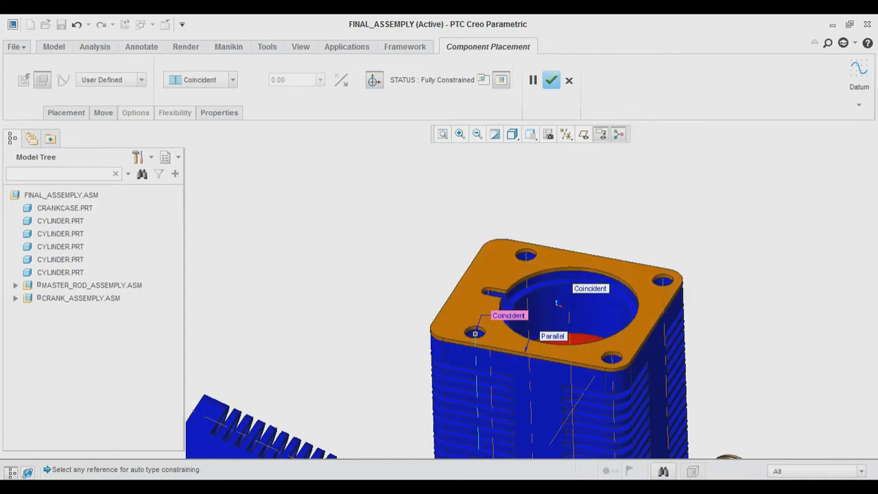
pyautogui.moveTo(514, 281)
pyautogui.mouseDown(button='middle')
pyautogui.moveTo(556, 291)
pyautogui.moveTo(528, 290)
pyautogui.mouseUp(button='middle')
pyautogui.middleClick(528, 291)
pyautogui.scroll(4, 528, 290)
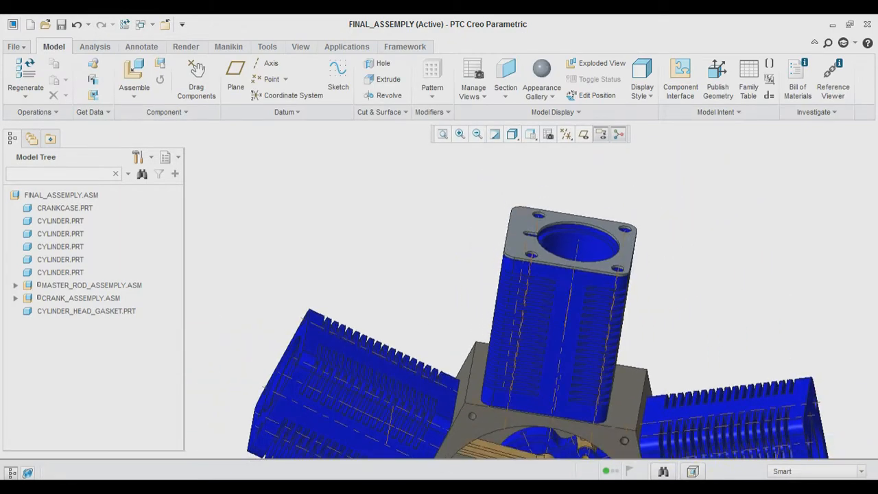
# Repeat the cylinder head gasket with all three assembly references variable, and place the first copy on the neighbouring cylinder
pyautogui.rightClick(103, 311)
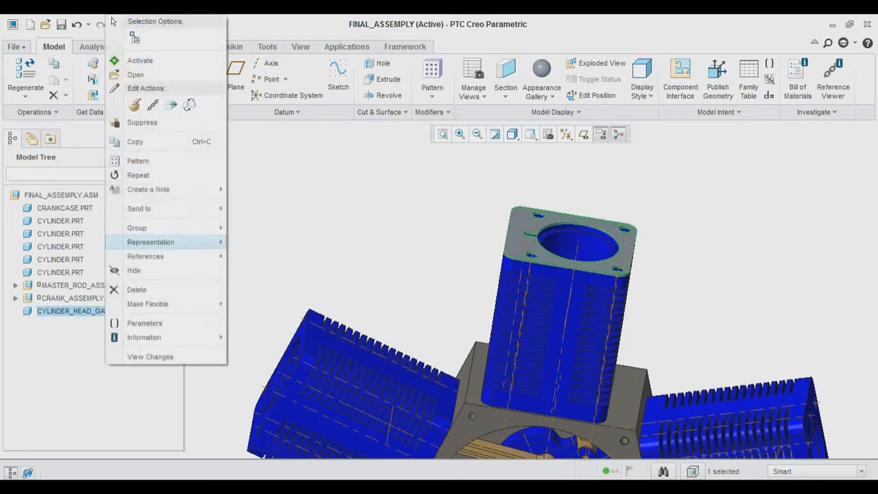
pyautogui.click(137, 174)
pyautogui.moveTo(709, 216); pyautogui.dragTo(710, 236)
pyautogui.click(702, 379)
pyautogui.click(559, 258)
pyautogui.click(527, 343)
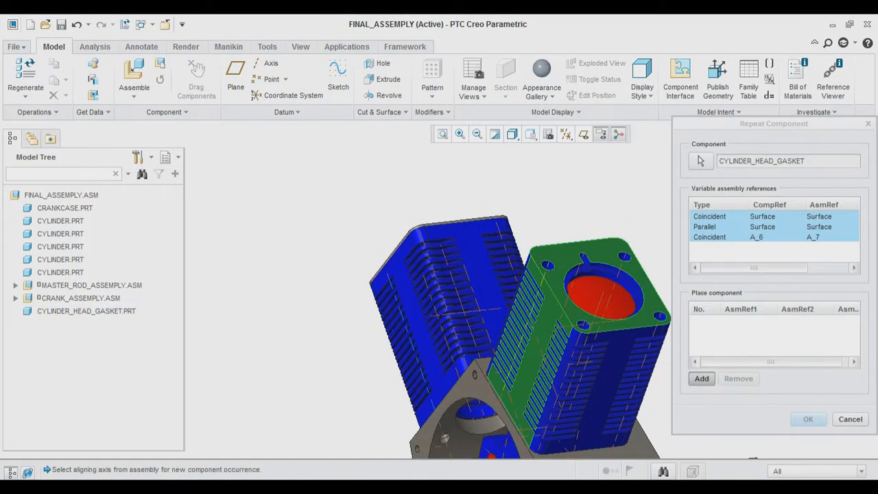
pyautogui.click(607, 296)
# Place gasket copies on the next two cylinders by selecting each one's end face, side face and hole axis
pyautogui.moveTo(583, 309); pyautogui.dragTo(495, 308, button='middle')
pyautogui.click(594, 285)
pyautogui.click(557, 381)
pyautogui.click(635, 335)
pyautogui.click(618, 283)
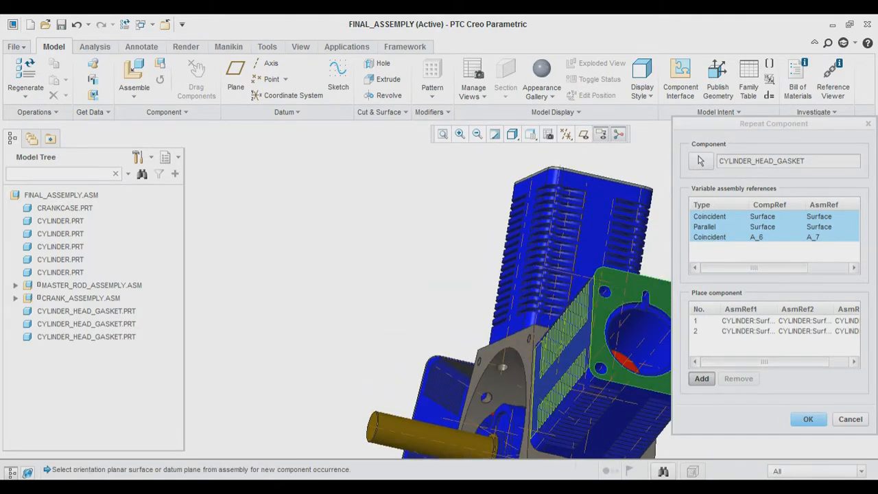
pyautogui.click(565, 356)
pyautogui.click(604, 293)
# Place a gasket copy on the last bare cylinder and finish the repeat
pyautogui.moveTo(590, 302); pyautogui.dragTo(562, 295, button='middle')
pyautogui.click(595, 264)
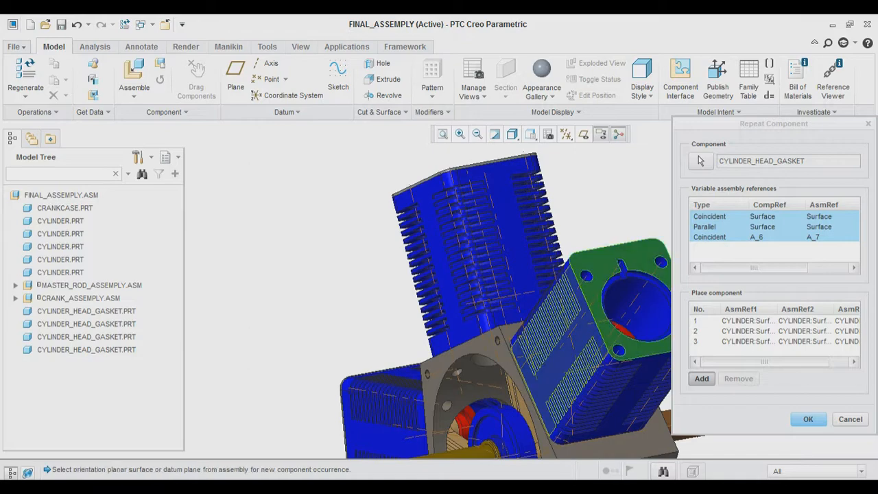
pyautogui.click(557, 326)
pyautogui.click(637, 307)
pyautogui.moveTo(604, 316); pyautogui.dragTo(542, 302, button='middle')
pyautogui.click(808, 419)
# Turn off the display of datum axes
pyautogui.click(566, 135)
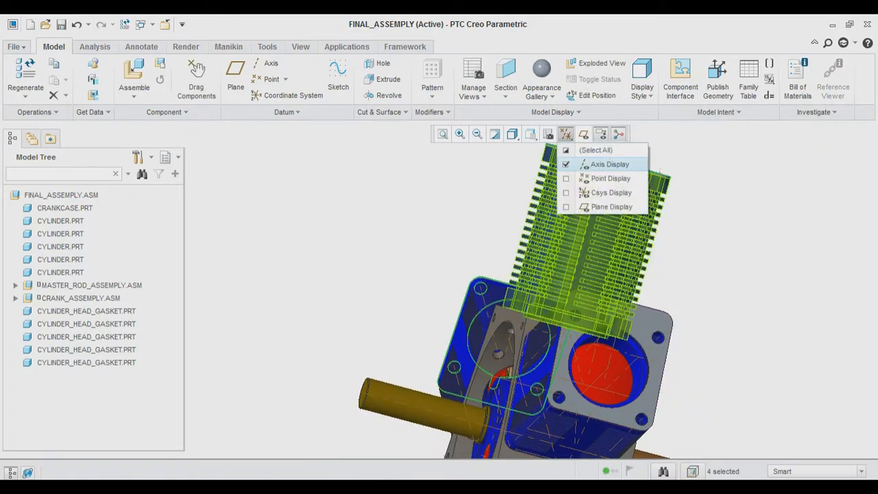
pyautogui.click(609, 164)
pyautogui.click(477, 134)
pyautogui.moveTo(480, 288); pyautogui.dragTo(556, 323, button='middle')
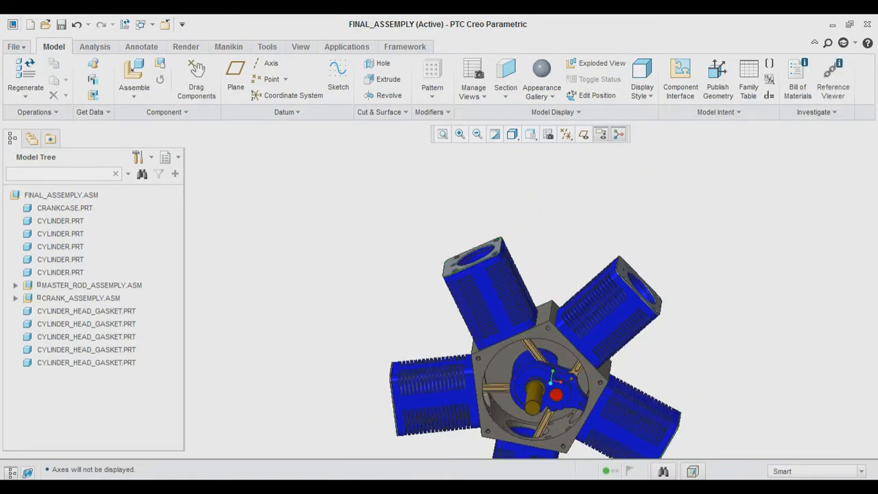
# Apply a reddish copper-coloured appearance from the std-metals.dmt library to all five cylinder head gaskets
pyautogui.click(87, 312)
pyautogui.keyDown('ctrl'); pyautogui.click(86, 323); pyautogui.keyUp('ctrl')
pyautogui.keyDown('ctrl'); pyautogui.click(86, 337); pyautogui.keyUp('ctrl')
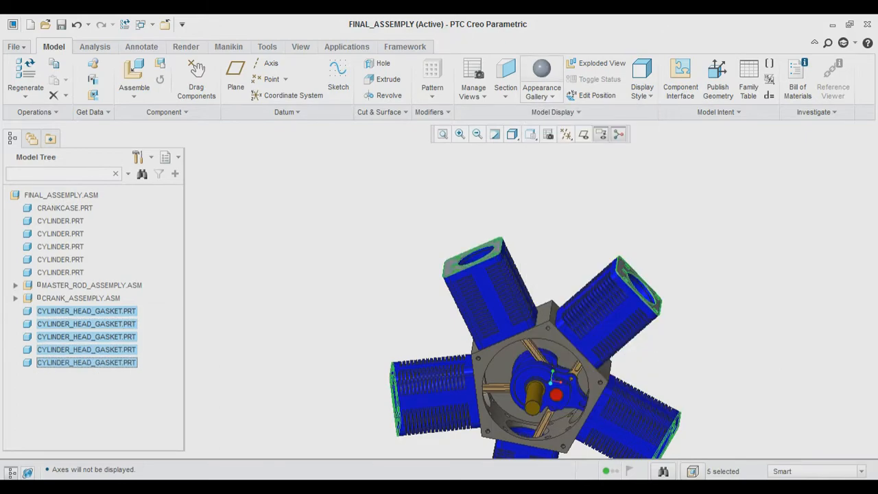
pyautogui.click(542, 91)
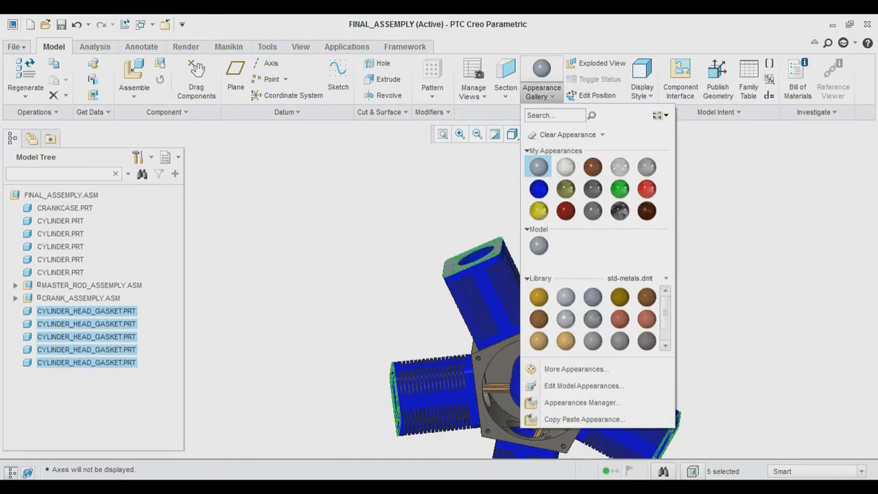
pyautogui.click(647, 318)
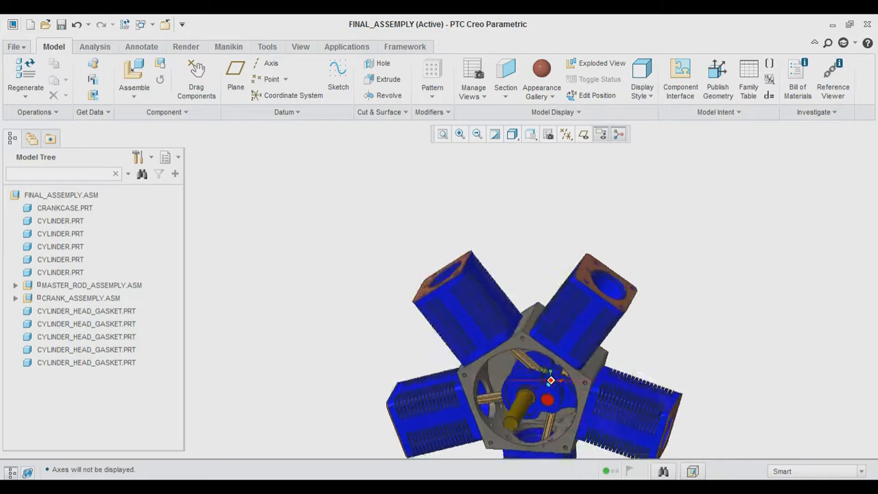
# Insert cylinder_head.prt into the assembly and move it beside the outer end of a cylinder
pyautogui.click(134, 76)
pyautogui.doubleClick(460, 196)
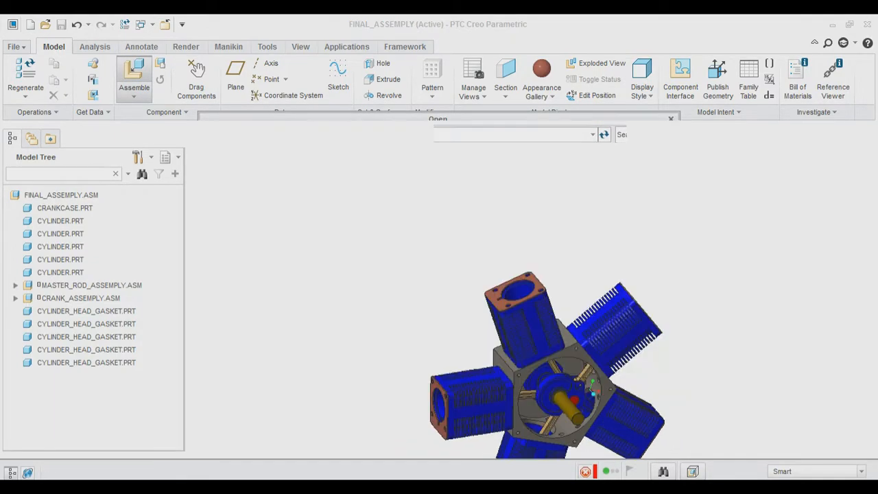
pyautogui.click(478, 134)
pyautogui.moveTo(620, 419); pyautogui.dragTo(518, 275)
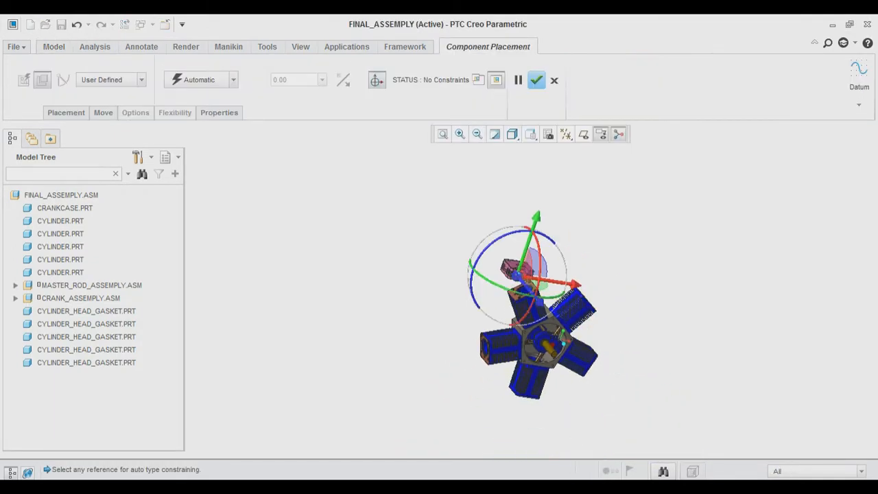
pyautogui.click(549, 300)
# Rotate the cylinder head to roughly match the cylinder's orientation and move it just above the gasket
pyautogui.click(477, 133)
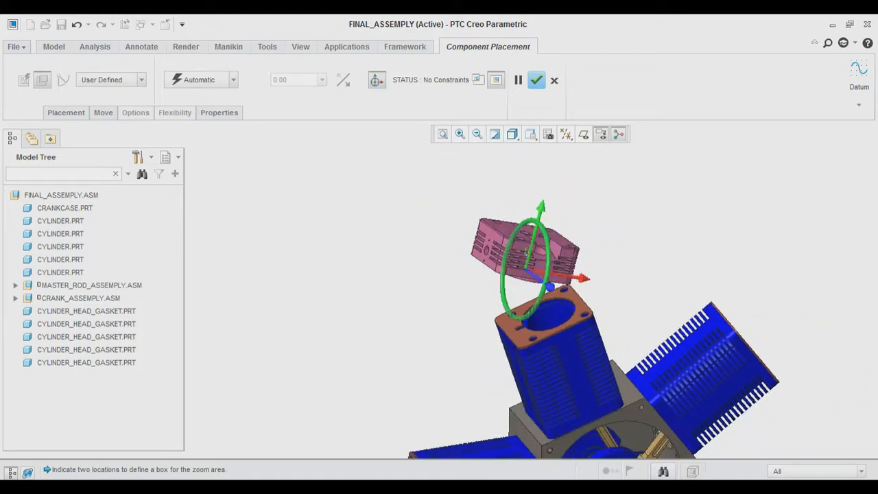
pyautogui.moveTo(483, 252); pyautogui.dragTo(480, 280)
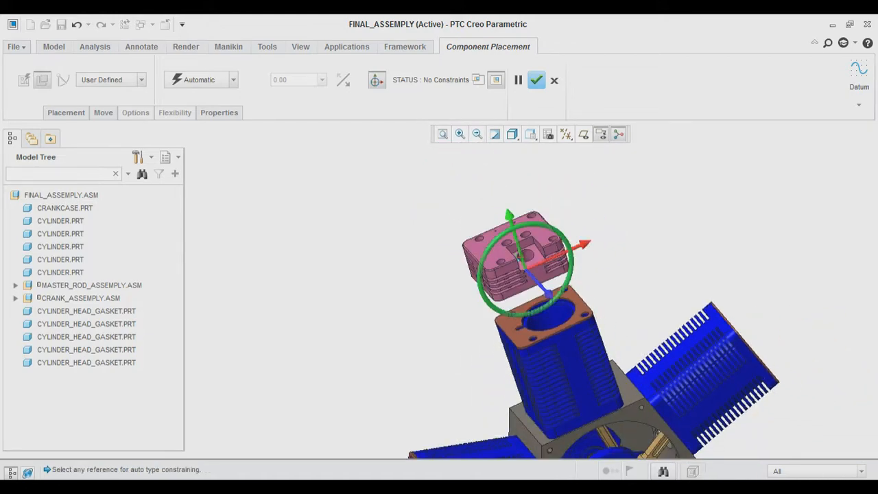
pyautogui.moveTo(480, 280)
pyautogui.mouseDown(button='middle')
pyautogui.moveTo(485, 241)
pyautogui.moveTo(483, 290)
pyautogui.mouseUp(button='middle')
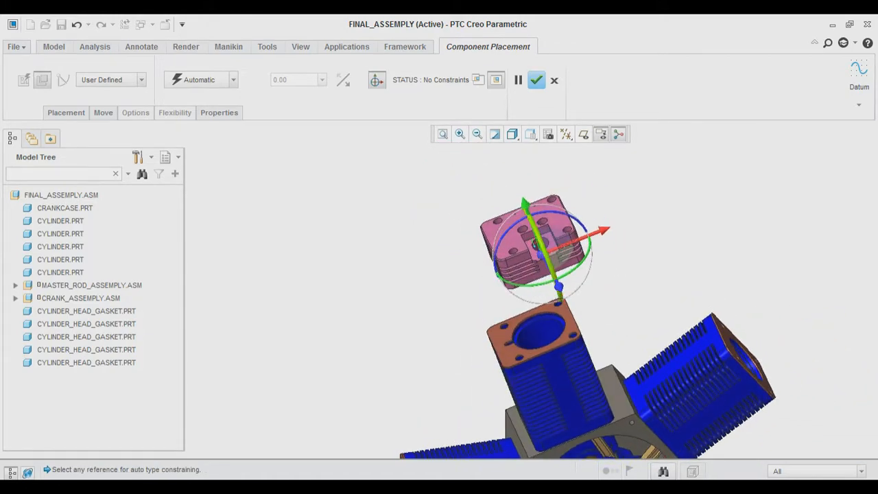
pyautogui.moveTo(542, 251); pyautogui.dragTo(529, 279)
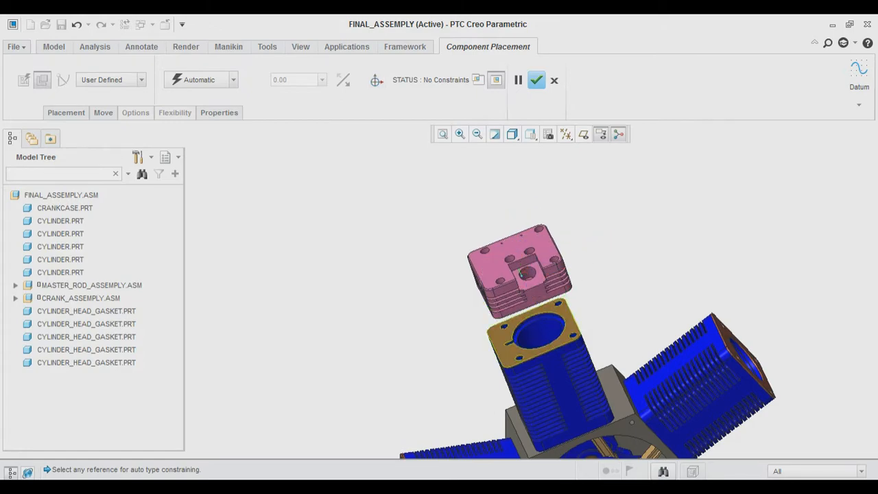
pyautogui.click(556, 315)
pyautogui.moveTo(556, 315)
pyautogui.mouseDown(button='middle')
pyautogui.moveTo(617, 275)
pyautogui.moveTo(616, 299)
pyautogui.moveTo(562, 331)
pyautogui.mouseUp(button='middle')
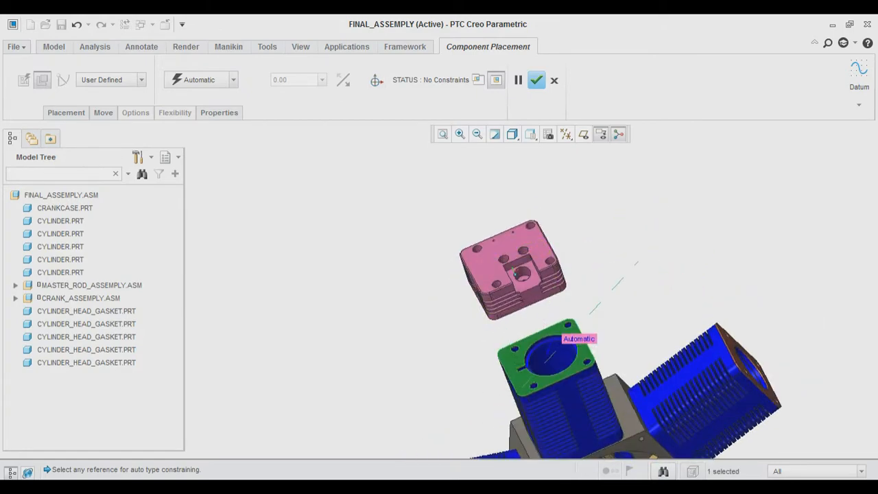
pyautogui.hotkey('ctrl', 'z')
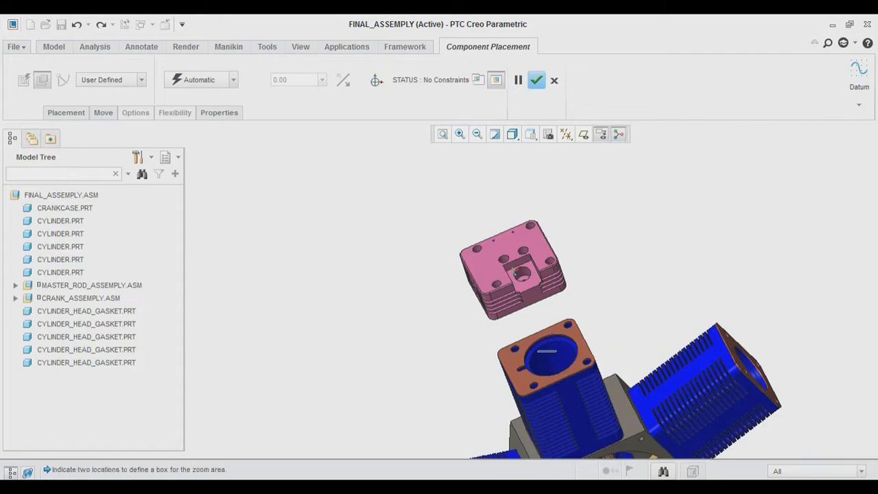
# Make the cylinder head's round surface coincident with the recessed circular surface at the mouth of the cylinder bore
pyautogui.click(574, 370)
pyautogui.click(477, 135)
pyautogui.click(450, 178)
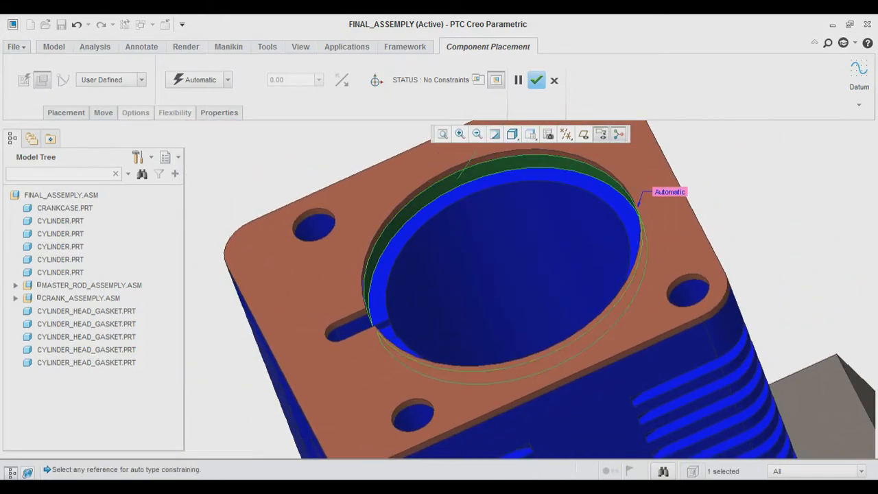
pyautogui.click(477, 134)
pyautogui.click(478, 135)
pyautogui.moveTo(480, 188); pyautogui.dragTo(425, 175, button='middle')
pyautogui.click(566, 168)
# Show the 3D dragger and move the partially constrained cylinder head into place over the cylinder's end
pyautogui.click(375, 80)
pyautogui.moveTo(516, 279); pyautogui.dragTo(470, 156)
pyautogui.moveTo(499, 226); pyautogui.dragTo(504, 274, button='middle')
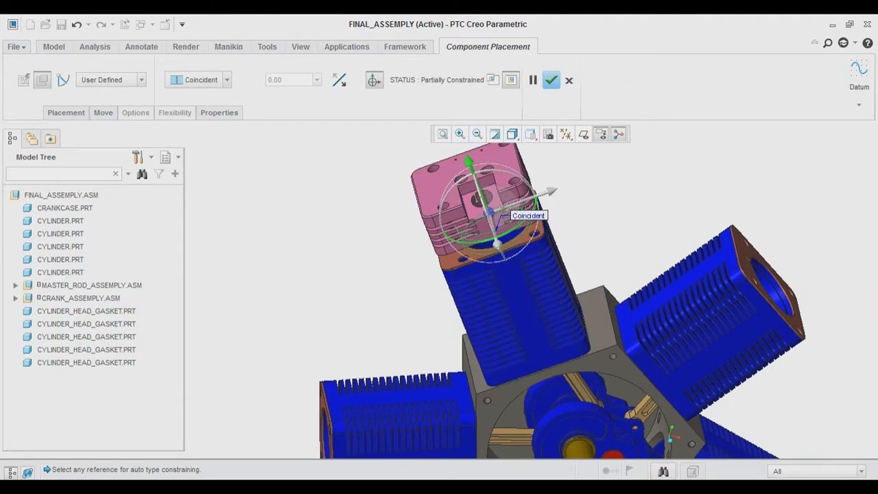
# Constrain the head's side face Parallel to the cylinder's side face, and orient its hole axis A_13 to cylinder axis A_7
pyautogui.click(515, 302)
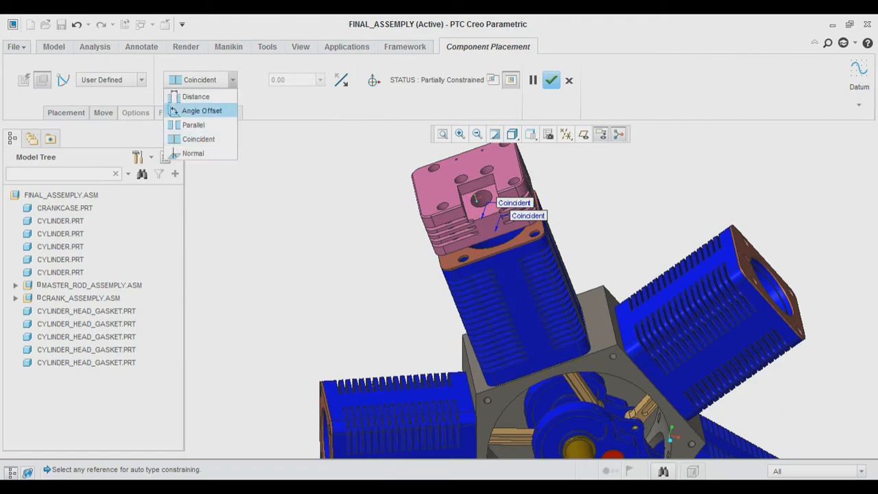
pyautogui.click(194, 124)
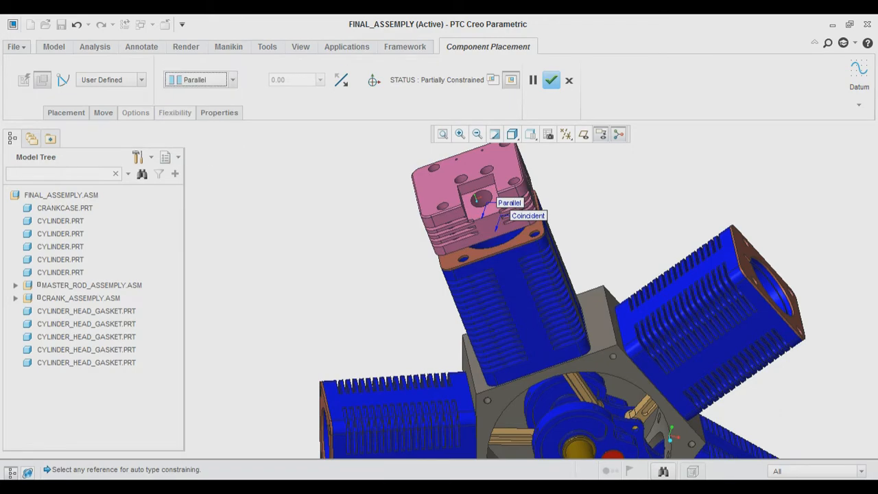
pyautogui.click(609, 164)
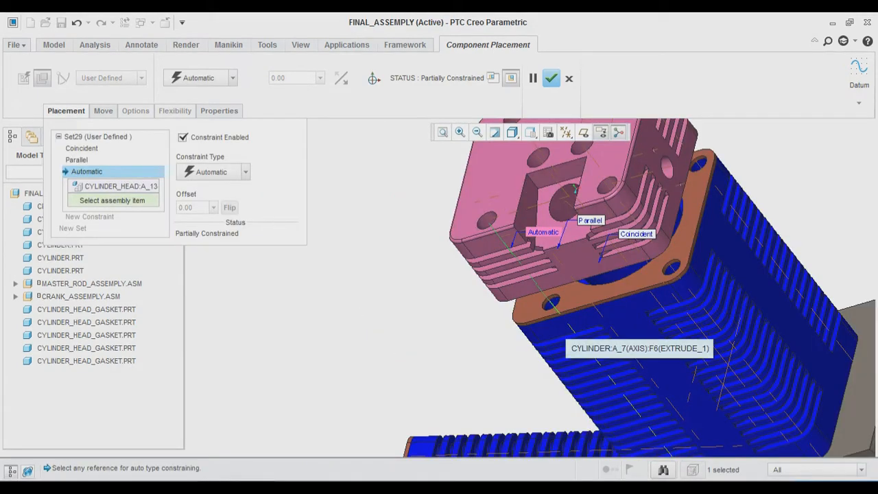
pyautogui.click(569, 340)
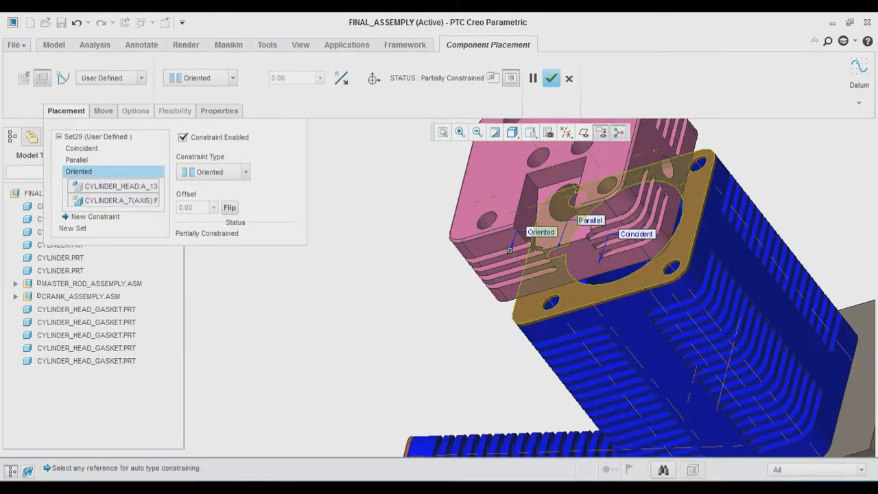
# Make the head's underside coincident with the gasket's outer face and finish placing the cylinder head
pyautogui.click(476, 132)
pyautogui.click(477, 132)
pyautogui.moveTo(590, 391); pyautogui.dragTo(674, 398, button='middle')
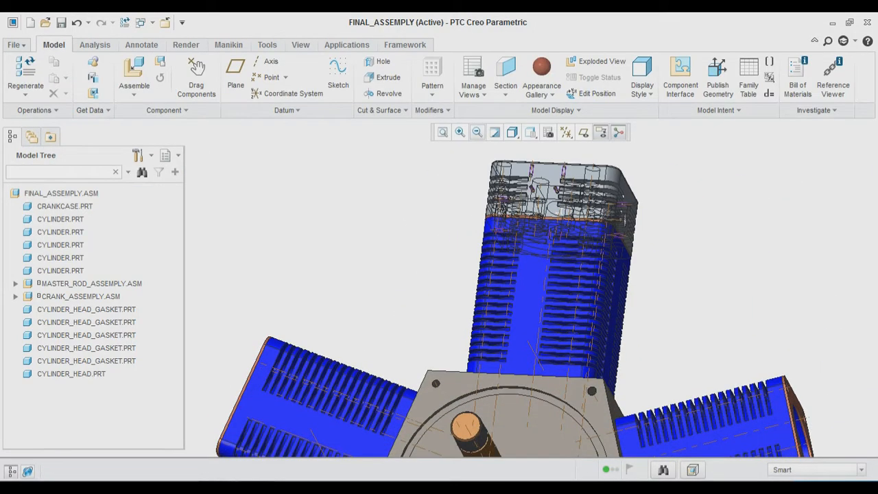
pyautogui.hotkey('ctrl', 'd')
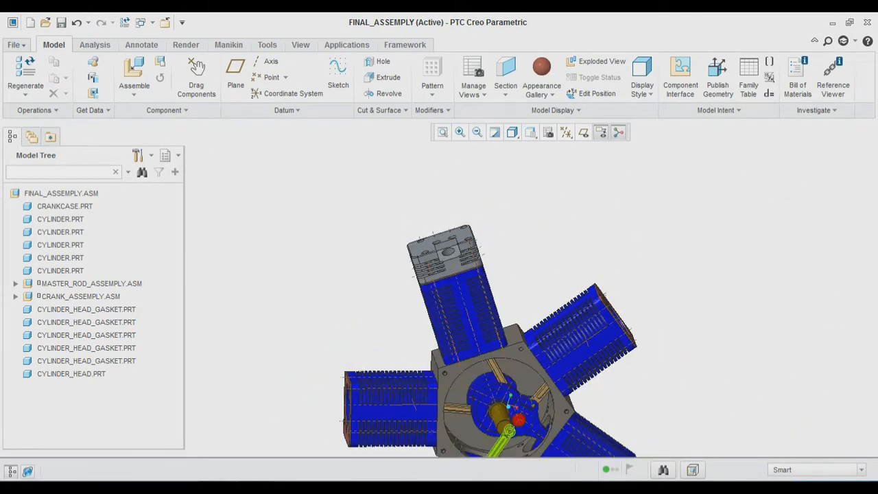
# Start repeating the cylinder head with all four assembly references set as variable
pyautogui.rightClick(69, 373)
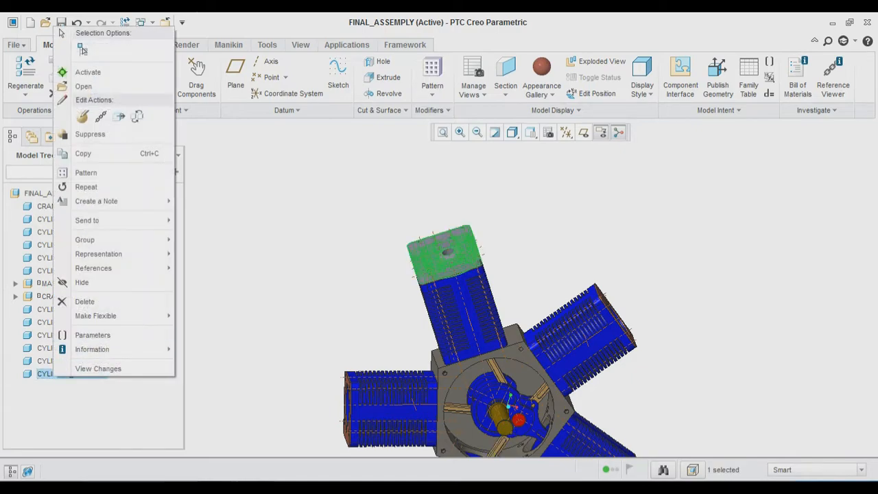
pyautogui.click(89, 186)
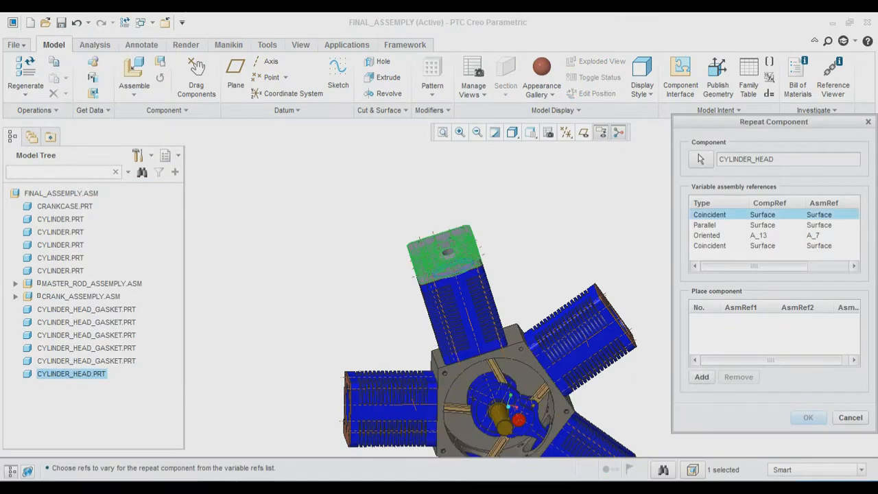
pyautogui.keyDown('ctrl'); pyautogui.click(707, 225); pyautogui.keyUp('ctrl')
pyautogui.keyDown('ctrl'); pyautogui.click(708, 246); pyautogui.keyUp('ctrl')
pyautogui.click(701, 377)
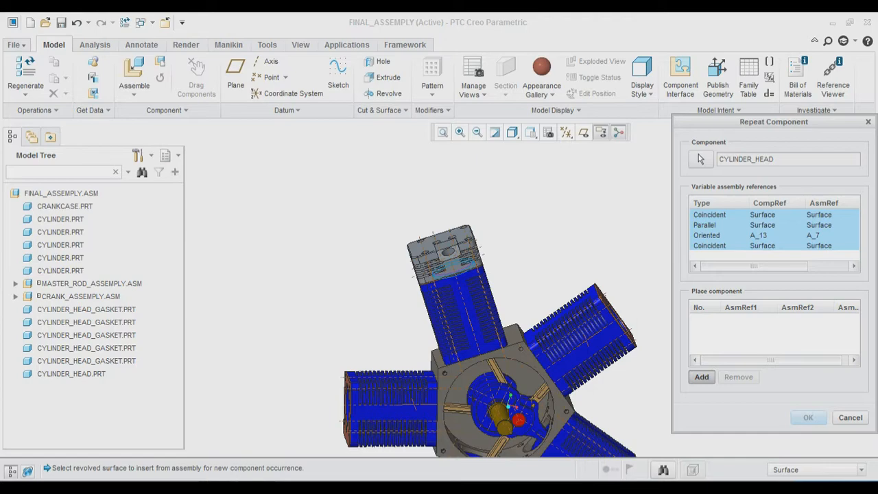
# Place cylinder head copies on the other four cylinders by selecting each one's matching references, and finish the repeat
pyautogui.moveTo(522, 343); pyautogui.dragTo(433, 357, button='middle')
pyautogui.click(460, 131)
pyautogui.click(484, 287)
pyautogui.click(575, 338)
pyautogui.click(478, 132)
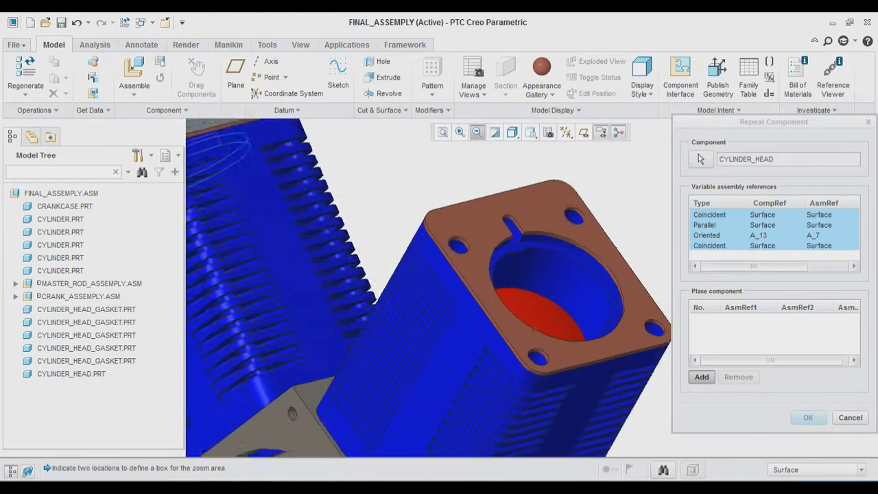
pyautogui.click(561, 250)
pyautogui.click(479, 320)
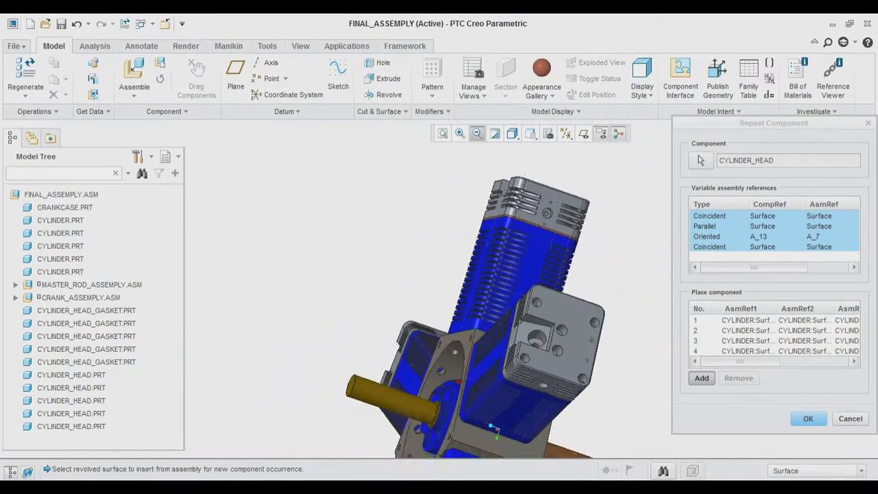
pyautogui.moveTo(521, 343); pyautogui.dragTo(494, 329, button='middle')
pyautogui.click(808, 419)
# Turn off the datum axis display and fit the whole engine in view
pyautogui.click(478, 133)
pyautogui.click(412, 219)
pyautogui.click(566, 134)
pyautogui.click(568, 164)
pyautogui.moveTo(515, 357); pyautogui.dragTo(428, 329, button='middle')
pyautogui.click(442, 133)
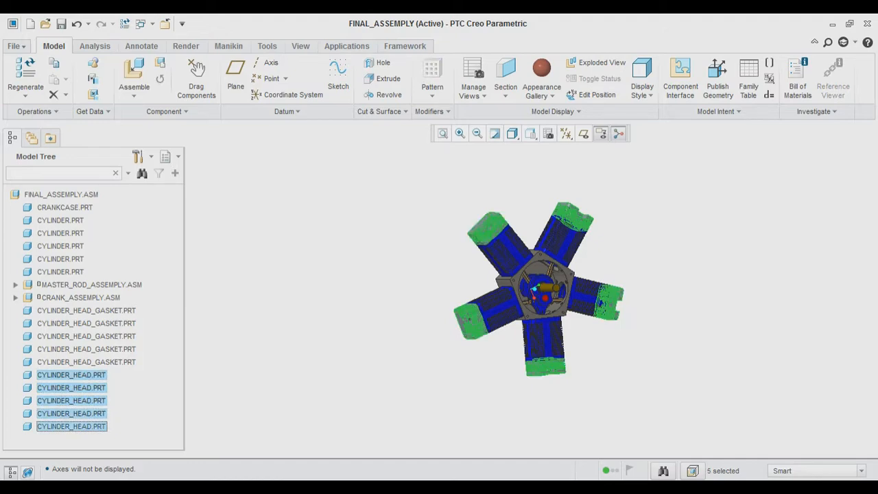
# Apply the dark grey appearance to the five selected cylinder heads
pyautogui.click(542, 92)
pyautogui.click(593, 189)
pyautogui.moveTo(481, 316); pyautogui.dragTo(555, 315, button='middle')
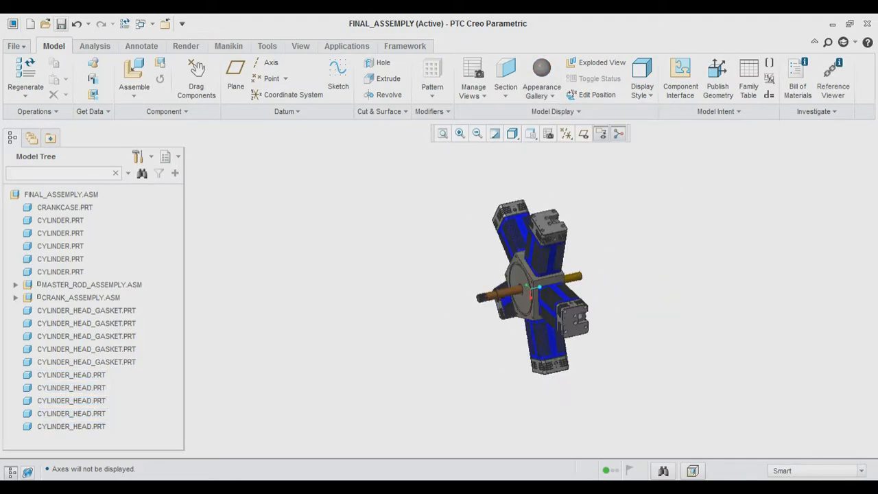
# Insert cover_crankcase.prt into the assembly as a new component
pyautogui.click(134, 74)
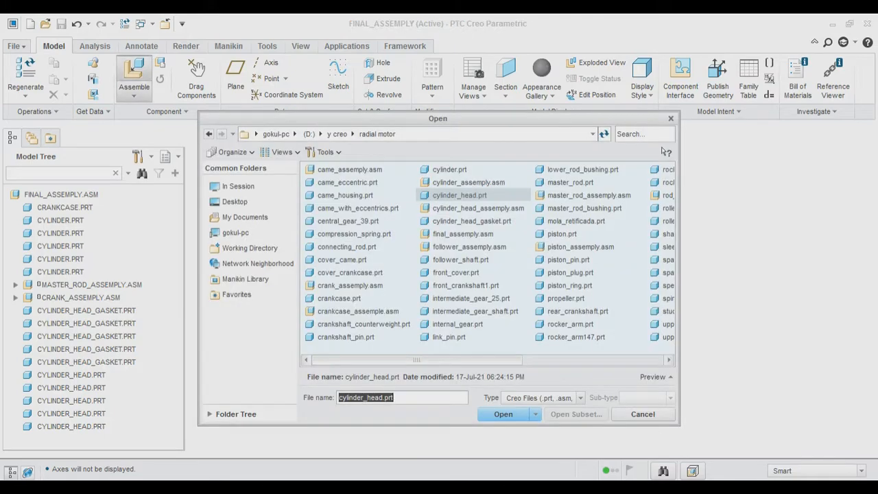
pyautogui.click(349, 273)
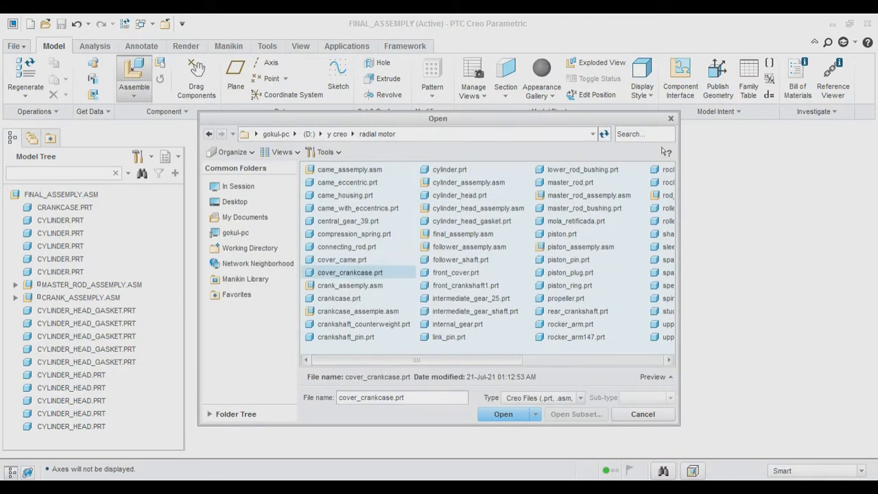
pyautogui.click(504, 415)
pyautogui.click(583, 405)
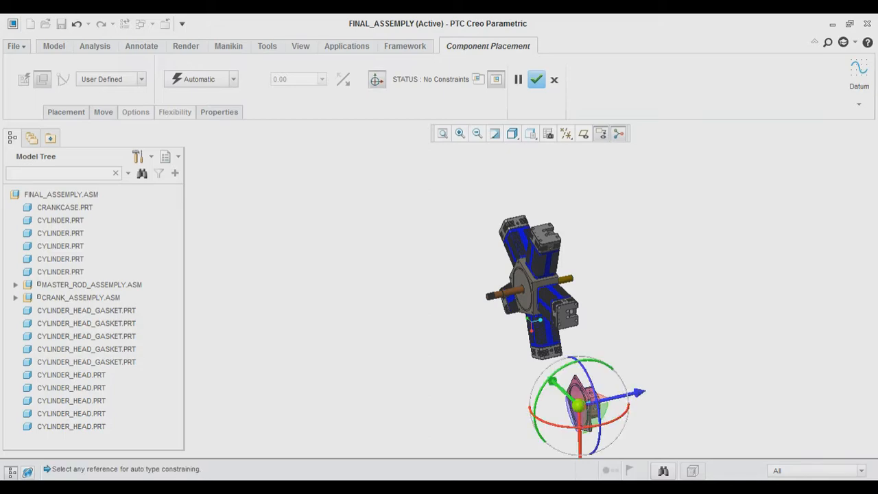
# Move the unplaced crankcase cover beside the crankcase at the gold shaft end
pyautogui.moveTo(580, 404); pyautogui.dragTo(606, 275)
pyautogui.moveTo(606, 275); pyautogui.dragTo(569, 361, button='middle')
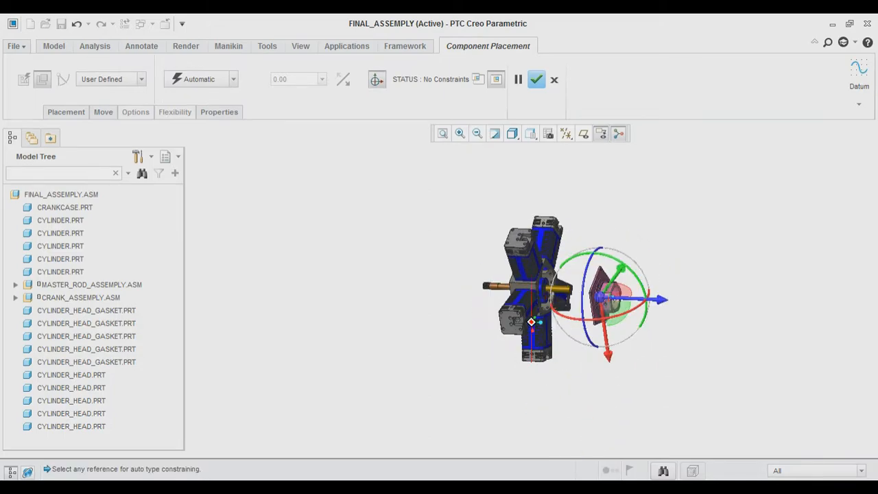
pyautogui.click(618, 330)
pyautogui.click(478, 133)
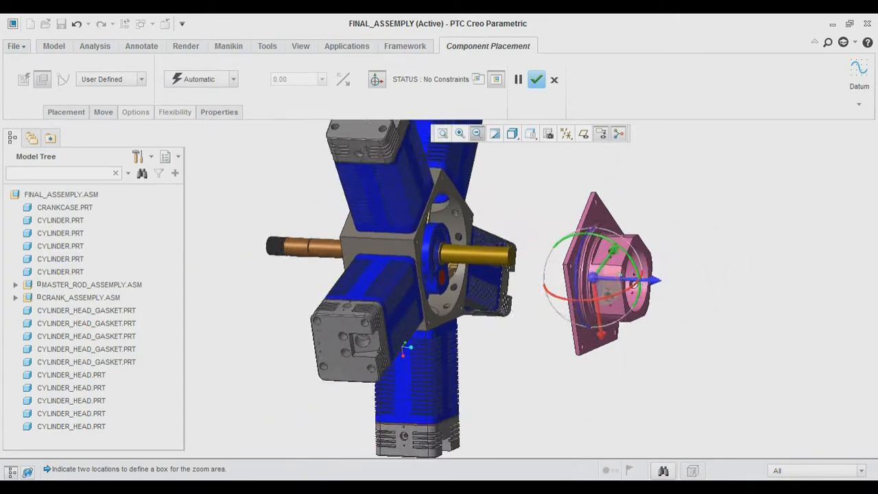
pyautogui.moveTo(508, 322); pyautogui.dragTo(597, 316, button='middle')
pyautogui.moveTo(623, 278); pyautogui.dragTo(572, 268)
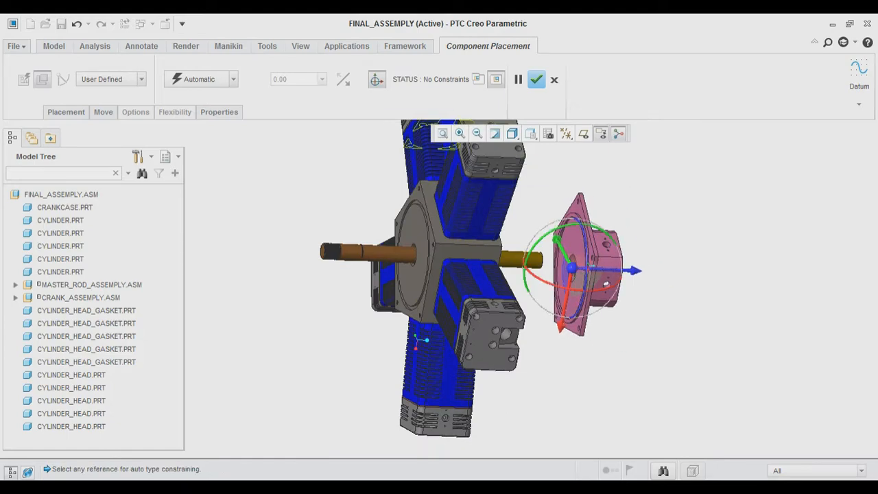
# Make the cover's round locating lip coincident with the circular bore of the crankcase
pyautogui.click(460, 134)
pyautogui.click(529, 198)
pyautogui.click(608, 281)
pyautogui.click(459, 133)
pyautogui.click(513, 169)
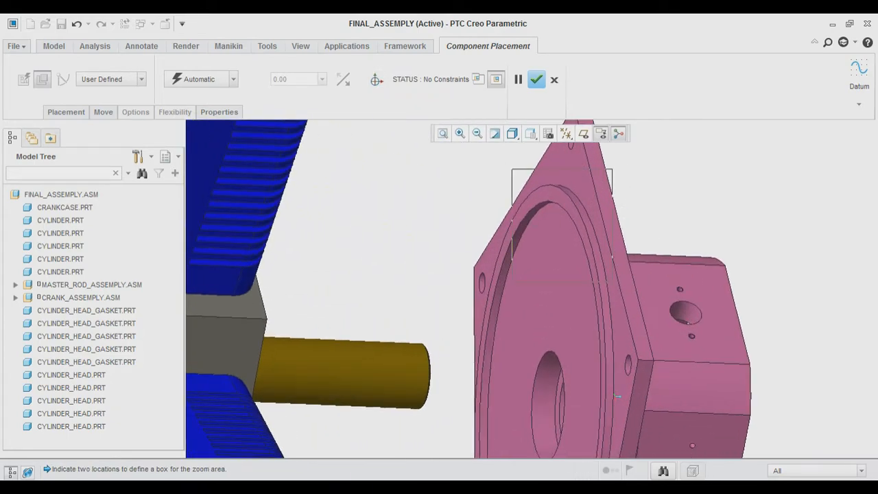
pyautogui.click(613, 277)
pyautogui.click(478, 134)
pyautogui.click(583, 317)
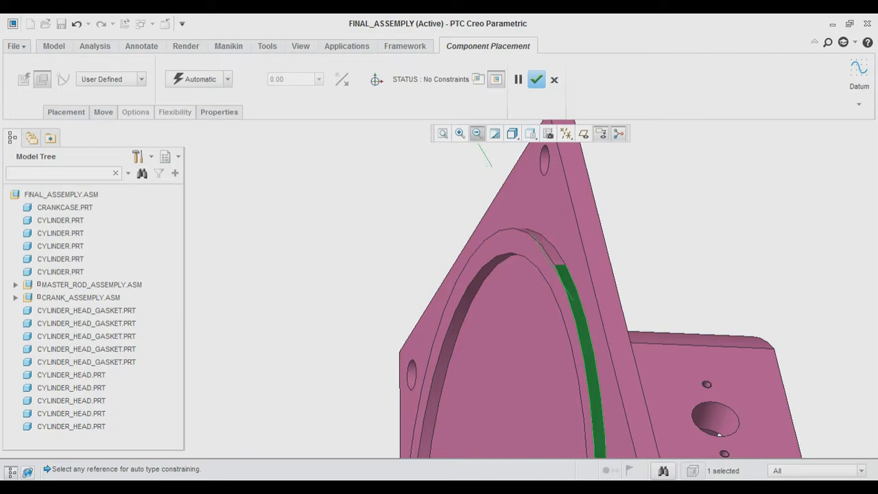
pyautogui.click(477, 134)
pyautogui.moveTo(460, 220); pyautogui.dragTo(357, 258, button='middle')
pyautogui.click(218, 344)
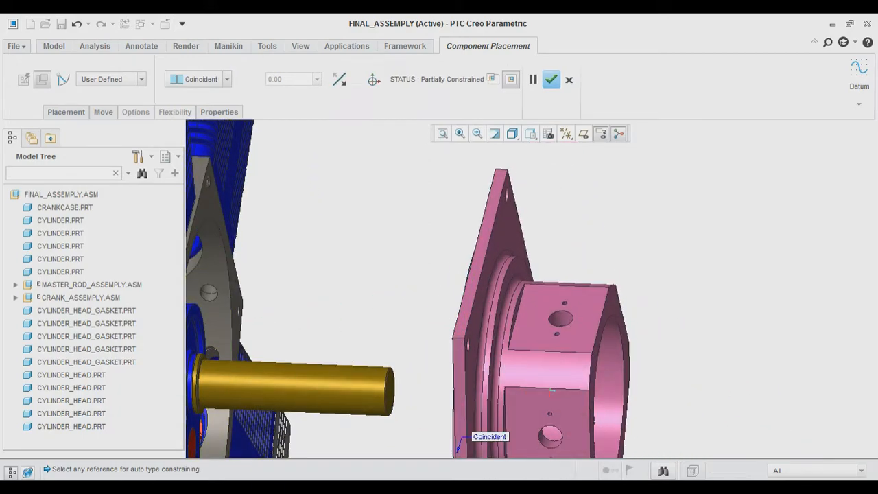
# Display the datum axes and orient the cover's corner mounting hole to the matching hole in the crankcase
pyautogui.click(478, 134)
pyautogui.moveTo(474, 240); pyautogui.dragTo(452, 263, button='middle')
pyautogui.click(566, 134)
pyautogui.click(566, 164)
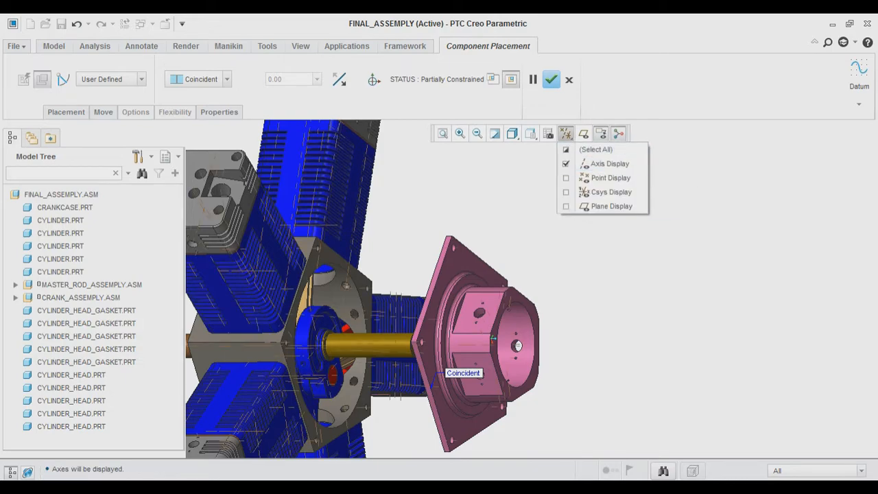
pyautogui.click(460, 134)
pyautogui.click(291, 237)
pyautogui.click(343, 264)
pyautogui.click(477, 134)
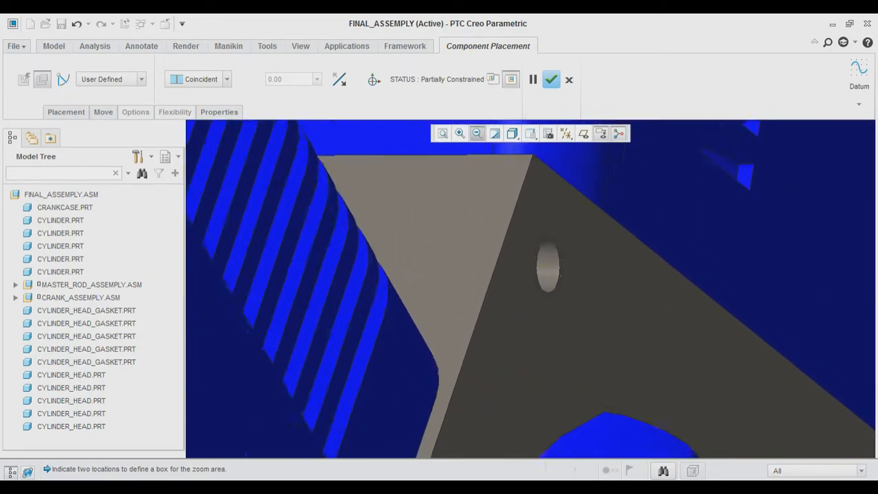
pyautogui.click(478, 134)
pyautogui.click(477, 134)
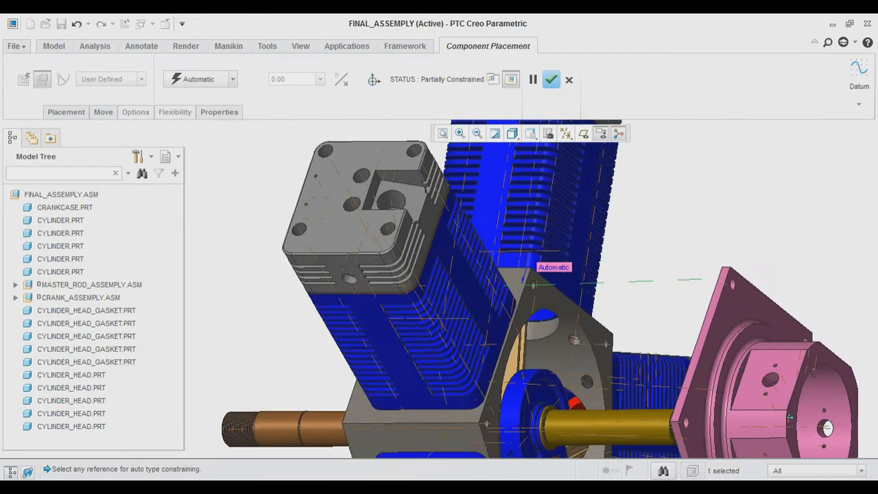
pyautogui.click(731, 285)
# Constrain the cover's flange edge face to the matching crankcase side face and make the constraint Parallel
pyautogui.click(518, 280)
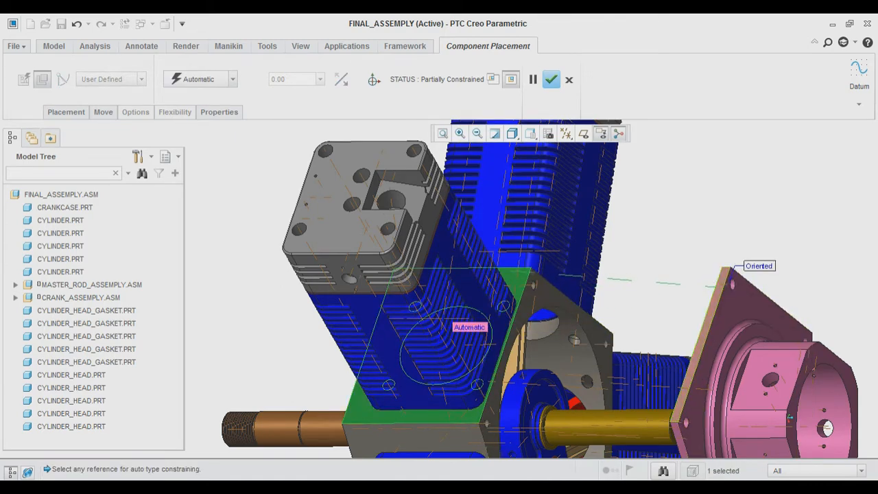
pyautogui.click(717, 289)
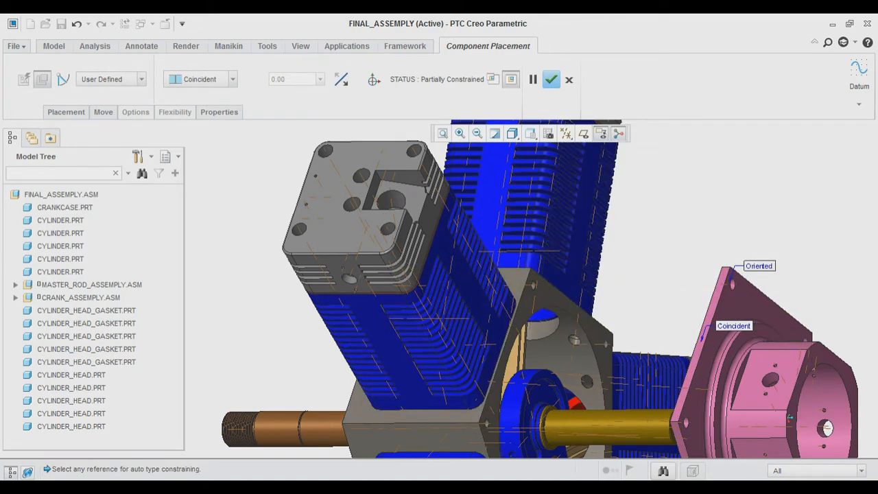
pyautogui.click(233, 79)
pyautogui.click(199, 123)
# Mate the cover's flange face with the open crankcase face and finish placing the cover
pyautogui.click(549, 302)
pyautogui.moveTo(549, 302)
pyautogui.mouseDown(button='middle')
pyautogui.moveTo(755, 306)
pyautogui.moveTo(549, 315)
pyautogui.mouseUp(button='middle')
pyautogui.click(816, 339)
pyautogui.click(478, 133)
pyautogui.click(552, 80)
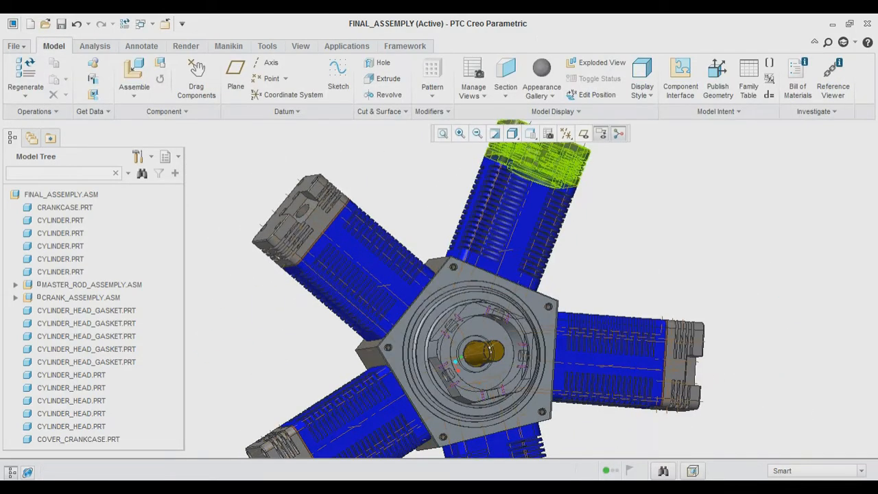
# Turn off the datum axis display and bring the whole engine into view
pyautogui.click(566, 134)
pyautogui.click(610, 164)
pyautogui.click(477, 134)
pyautogui.moveTo(494, 257); pyautogui.dragTo(528, 259, button='middle')
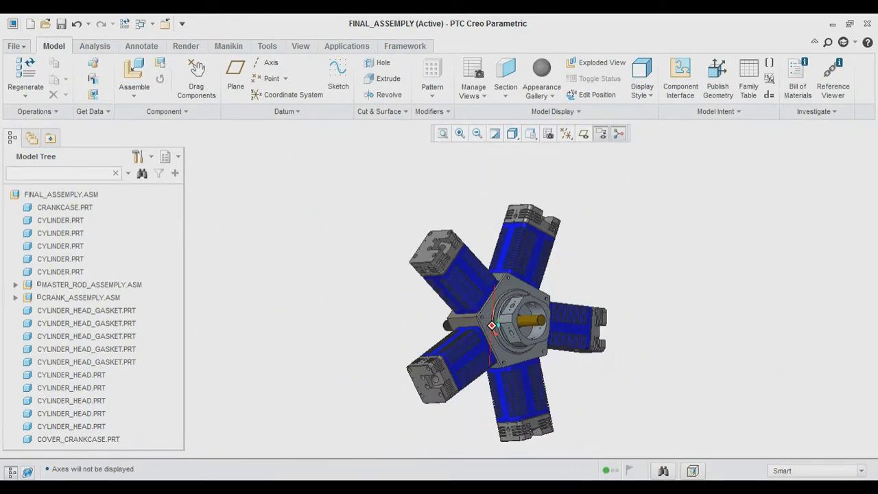
# Try the dark olive metal appearance from the std-metals library on the crankcase cover
pyautogui.click(517, 294)
pyautogui.click(543, 95)
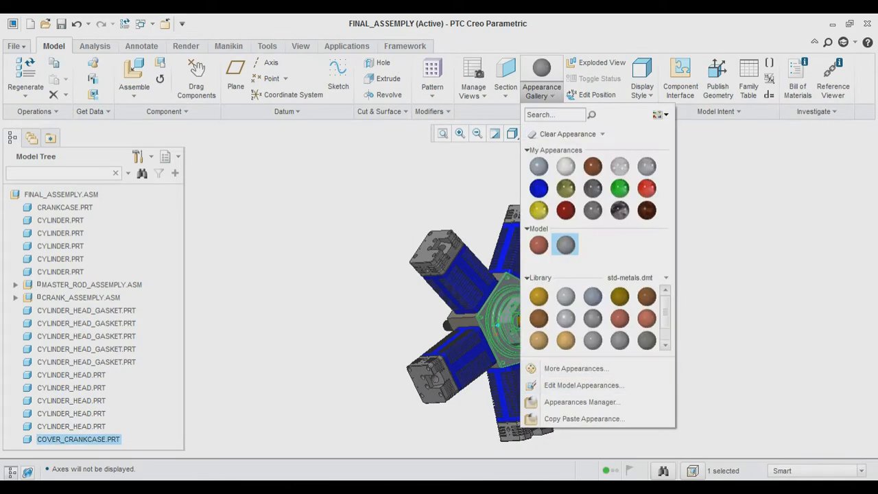
pyautogui.click(620, 297)
pyautogui.moveTo(604, 297); pyautogui.dragTo(652, 299, button='middle')
# Apply the gold metal appearance from the std-metals library to the crankcase cover
pyautogui.click(516, 294)
pyautogui.click(542, 96)
pyautogui.click(541, 295)
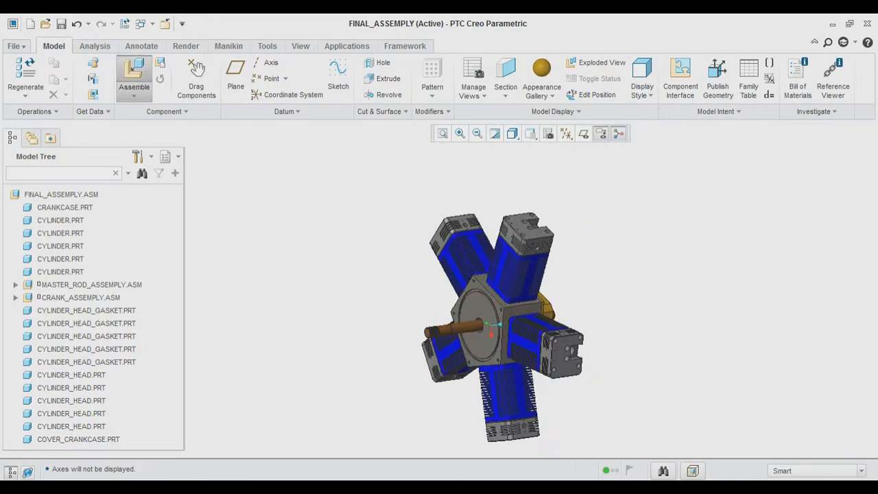
# Insert came_housing.prt into the assembly as a new component
pyautogui.click(134, 75)
pyautogui.click(345, 196)
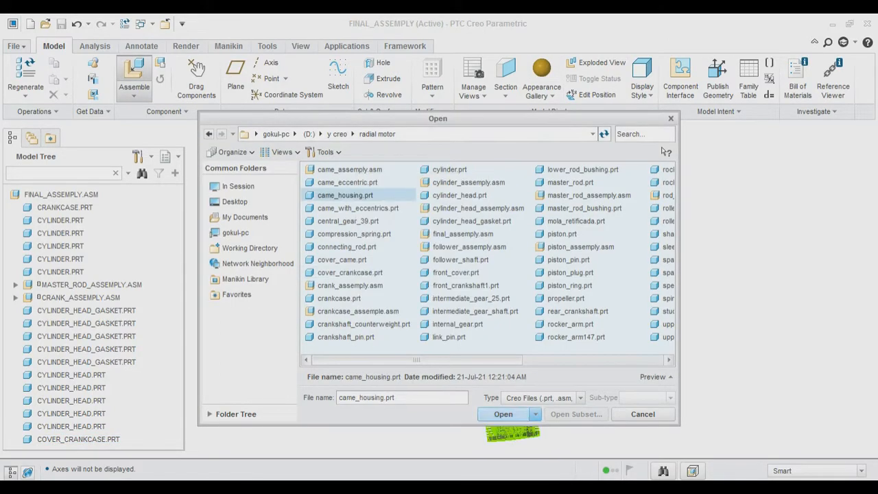
pyautogui.click(503, 414)
pyautogui.scroll(4, 504, 414)
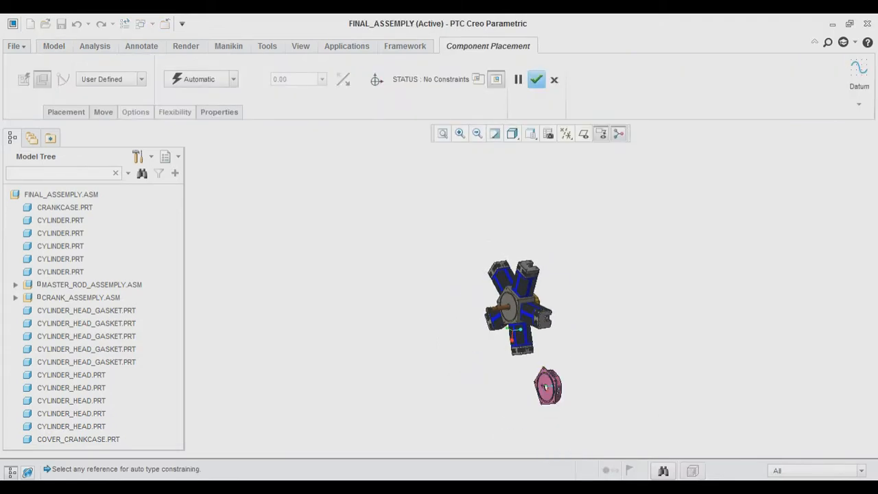
# Show the 3D dragger, move the cam housing to the brown shaft end and turn its flange towards the crankcase
pyautogui.click(377, 79)
pyautogui.moveTo(545, 387); pyautogui.dragTo(466, 310)
pyautogui.click(443, 134)
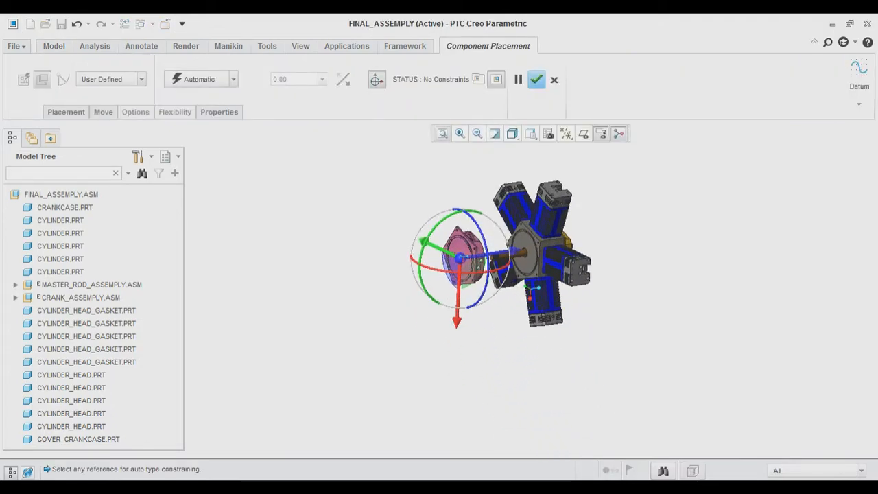
pyautogui.moveTo(420, 267); pyautogui.dragTo(503, 267)
pyautogui.moveTo(450, 273); pyautogui.dragTo(474, 254)
pyautogui.moveTo(413, 249); pyautogui.dragTo(431, 264)
# Make the cam housing's round locating lip coincident with the circular groove in the crankcase's front face
pyautogui.scroll(-5, 508, 242)
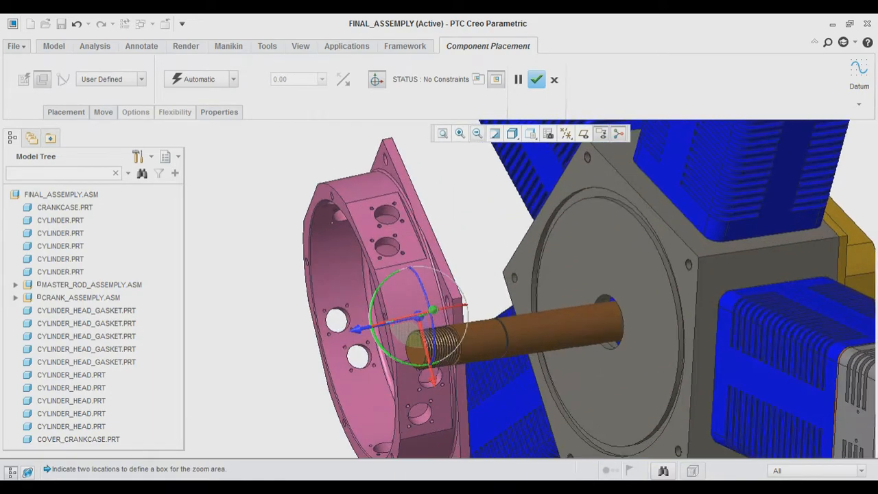
pyautogui.scroll(2, 508, 242)
pyautogui.moveTo(508, 244)
pyautogui.mouseDown(button='middle')
pyautogui.moveTo(439, 254)
pyautogui.moveTo(504, 247)
pyautogui.mouseUp(button='middle')
pyautogui.moveTo(581, 263); pyautogui.dragTo(615, 318)
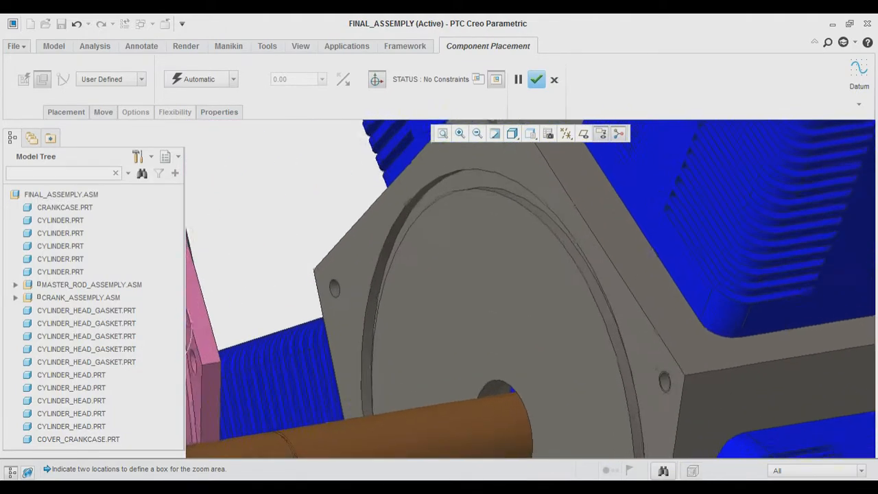
pyautogui.scroll(3, 532, 336)
pyautogui.click(581, 406)
pyautogui.moveTo(582, 406); pyautogui.dragTo(520, 412, button='middle')
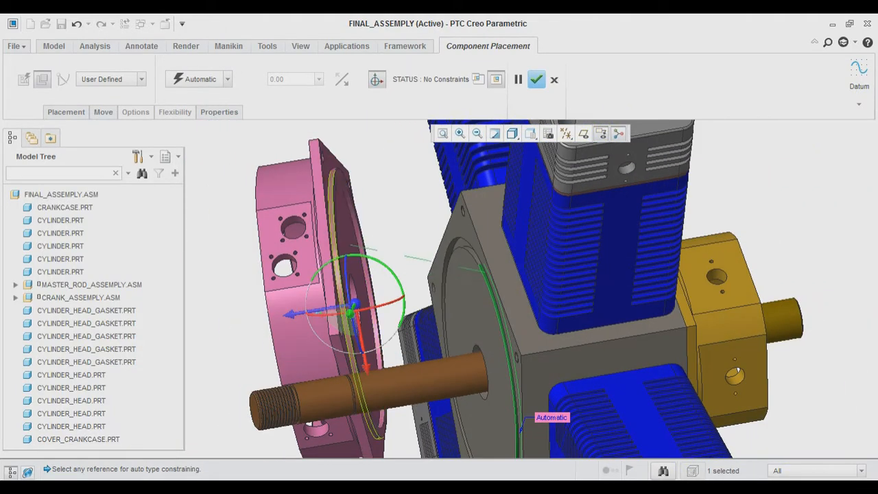
pyautogui.click(343, 231)
pyautogui.moveTo(350, 230); pyautogui.dragTo(473, 195, button='middle')
# Display the datum axes and orient the housing's corner mounting hole to the matching crankcase hole
pyautogui.click(566, 134)
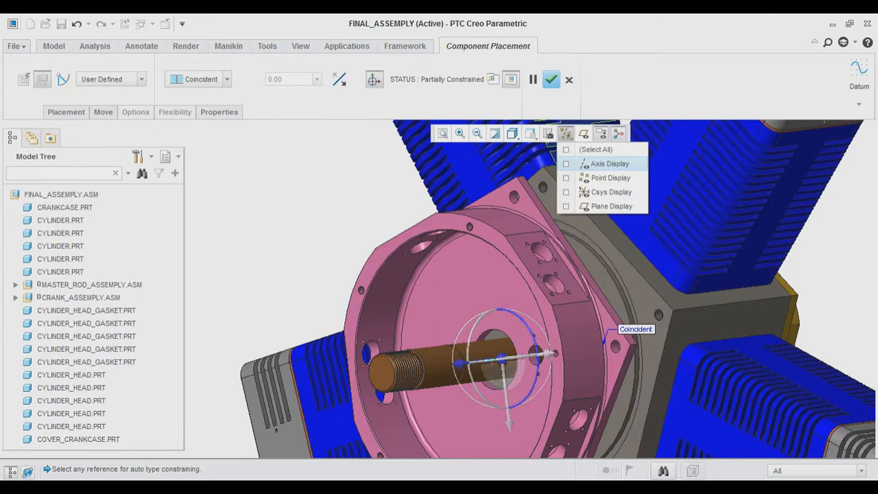
pyautogui.click(594, 163)
pyautogui.scroll(-2, 526, 169)
pyautogui.scroll(-5, 526, 166)
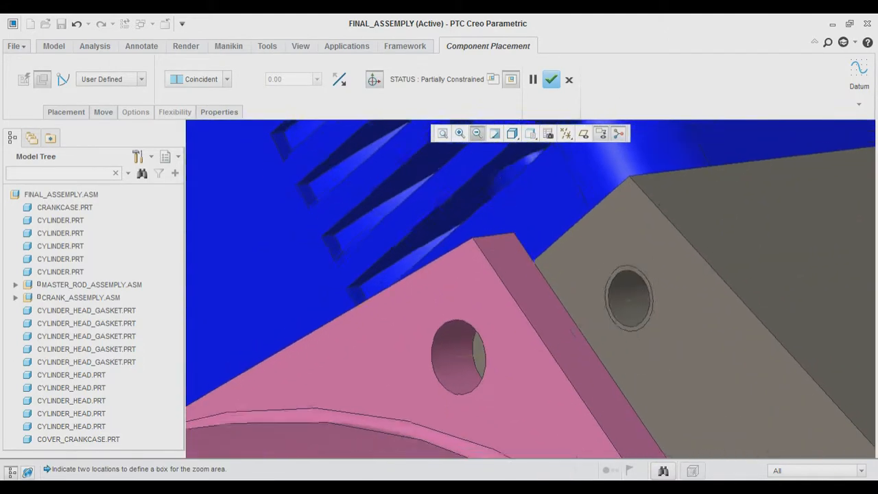
pyautogui.scroll(2, 529, 287)
pyautogui.click(588, 294)
pyautogui.click(491, 327)
# Constrain the housing's flange edge face to the adjacent crankcase side face with a Parallel constraint
pyautogui.scroll(2, 530, 288)
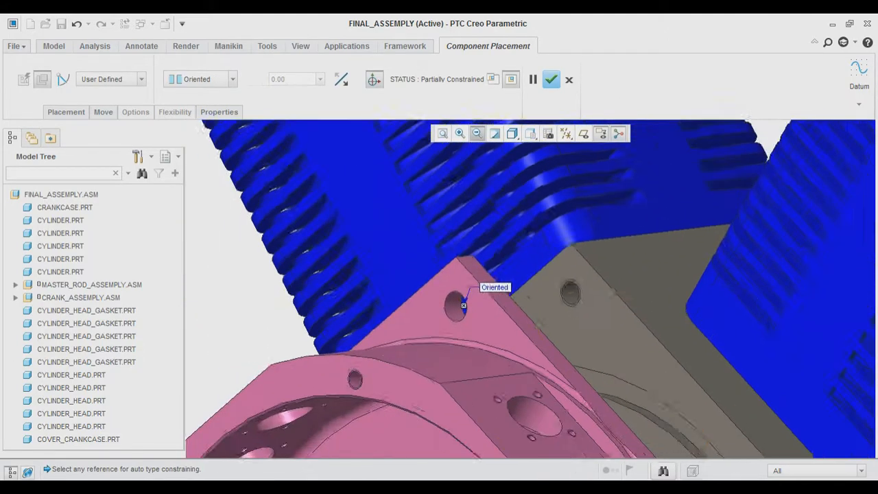
pyautogui.click(617, 291)
pyautogui.click(541, 330)
pyautogui.click(195, 127)
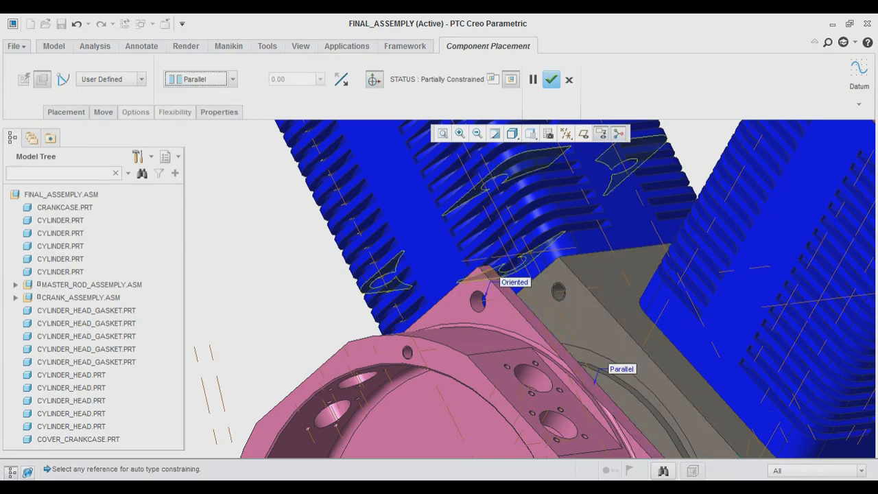
# Mate the cam housing's flange face with the crankcase's front face and finish placing the housing
pyautogui.click(591, 309)
pyautogui.moveTo(591, 308); pyautogui.dragTo(460, 268, button='middle')
pyautogui.click(297, 371)
pyautogui.click(477, 133)
pyautogui.click(478, 133)
pyautogui.click(551, 80)
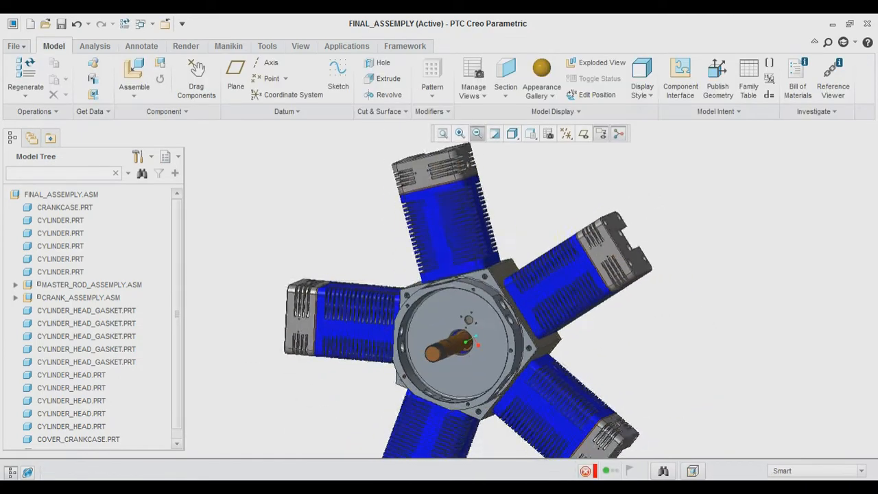
# Hide the datum axes again and show the complete engine from the cam housing side
pyautogui.click(477, 133)
pyautogui.moveTo(498, 314)
pyautogui.mouseDown(button='middle')
pyautogui.moveTo(520, 315)
pyautogui.moveTo(519, 302)
pyautogui.moveTo(495, 321)
pyautogui.mouseUp(button='middle')
pyautogui.click(566, 133)
pyautogui.click(571, 161)
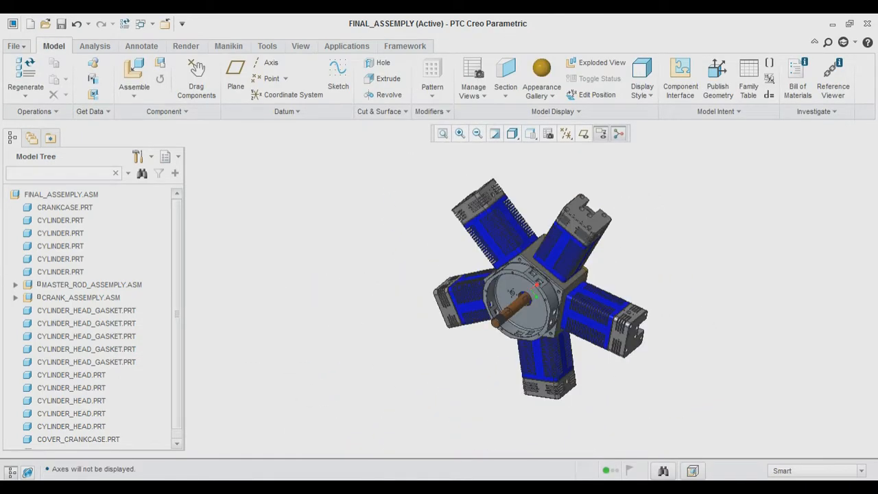
# Apply the green appearance to CAME_HOUSING.PRT
pyautogui.scroll(-1, 78, 412)
pyautogui.click(70, 443)
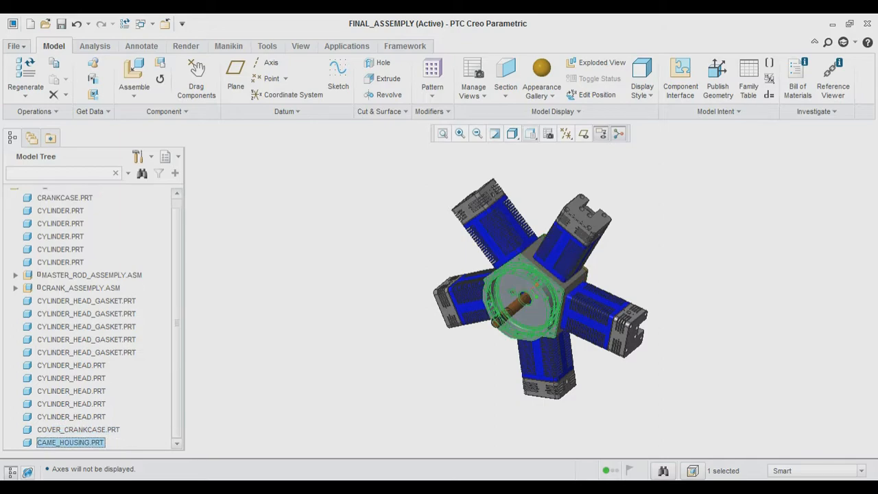
pyautogui.click(542, 92)
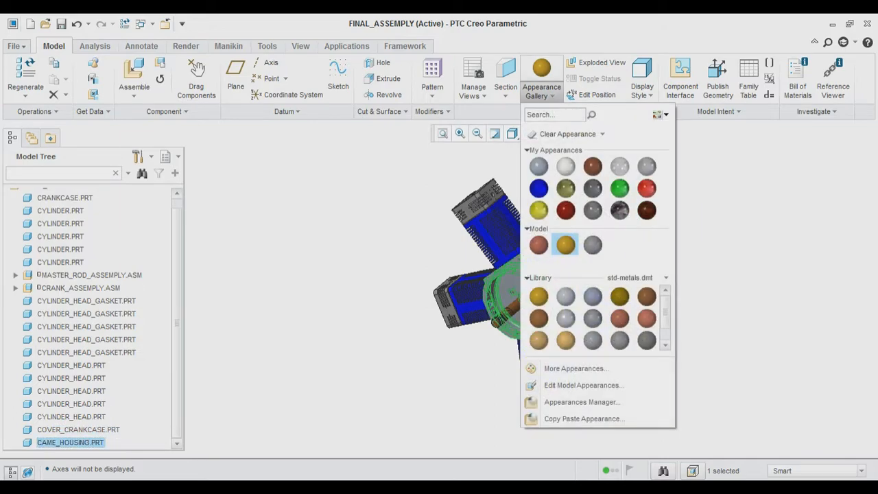
pyautogui.click(620, 189)
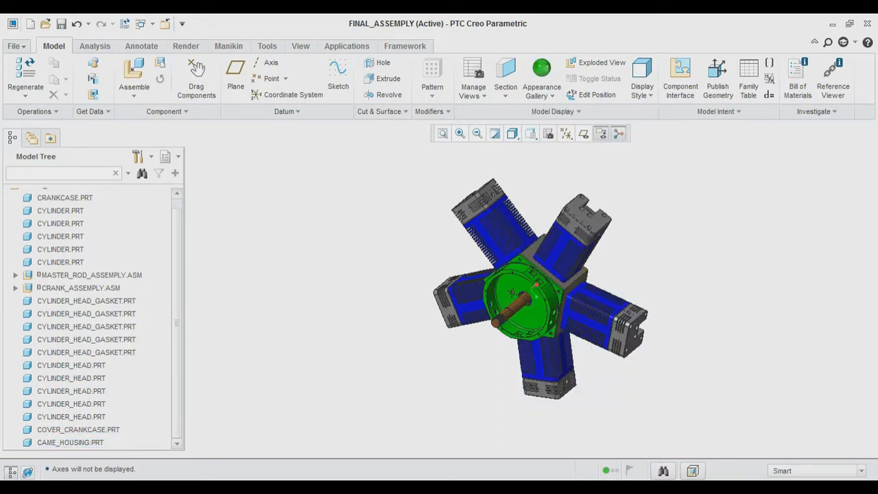
pyautogui.moveTo(531, 289)
pyautogui.mouseDown(button='middle')
pyautogui.moveTo(479, 280)
pyautogui.moveTo(532, 278)
pyautogui.moveTo(540, 289)
pyautogui.moveTo(514, 295)
pyautogui.moveTo(618, 302)
pyautogui.moveTo(570, 274)
pyautogui.moveTo(494, 292)
pyautogui.moveTo(511, 291)
pyautogui.mouseUp(button='middle')
# Add front_cover.prt to the assembly and rotate it so its narrow end faces away from the cam housing
pyautogui.click(134, 72)
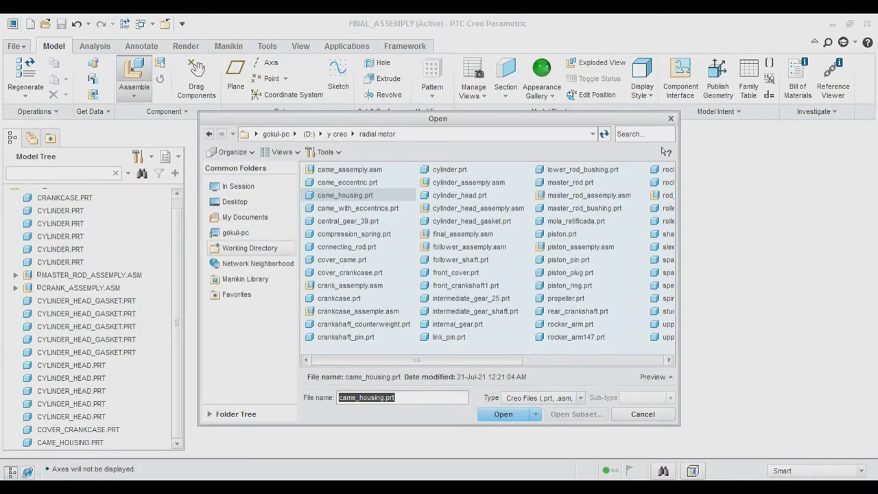
pyautogui.click(455, 273)
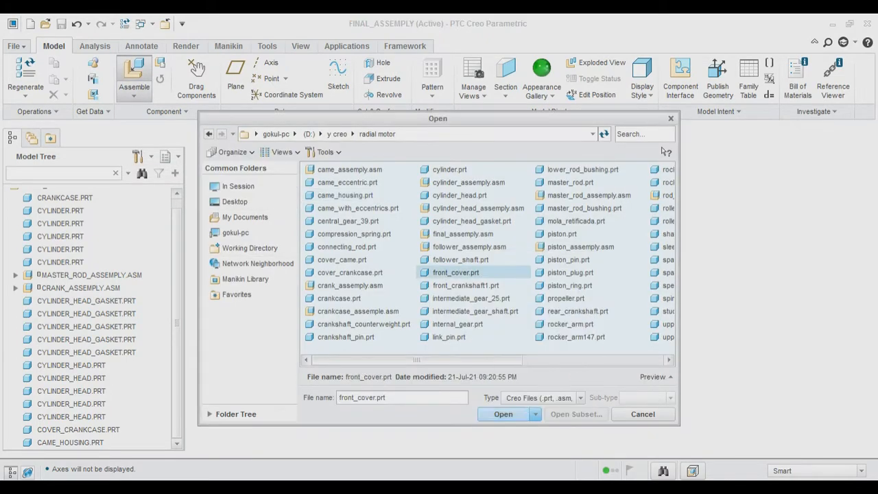
pyautogui.click(503, 414)
pyautogui.click(469, 300)
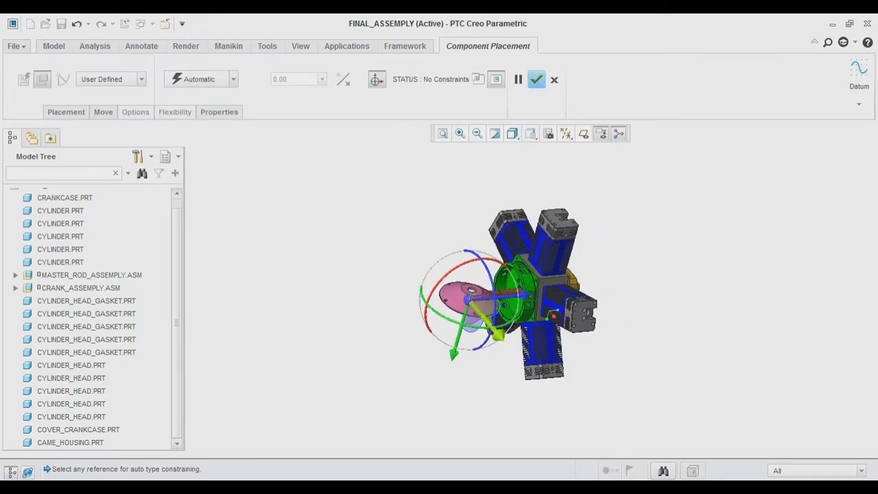
pyautogui.moveTo(481, 259); pyautogui.dragTo(425, 303)
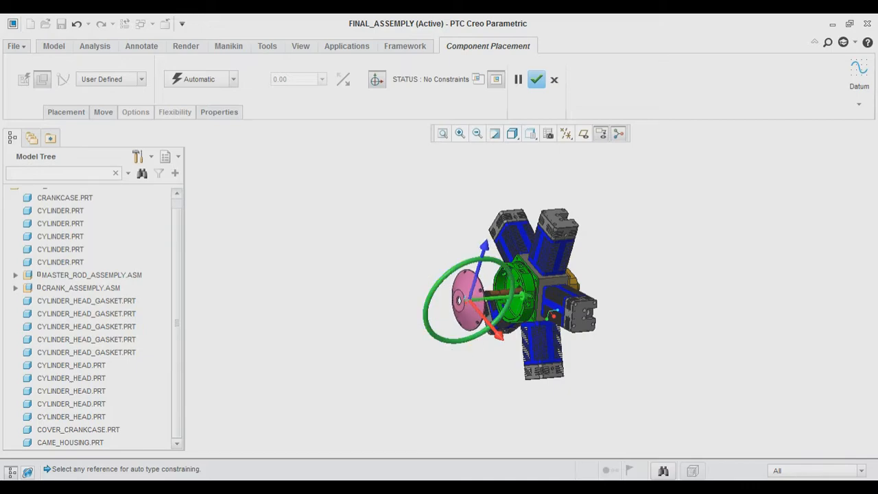
# Position the front cover over the shaft and make one of its rim hole axes coincident with the matching cam housing hole axis
pyautogui.click(66, 111)
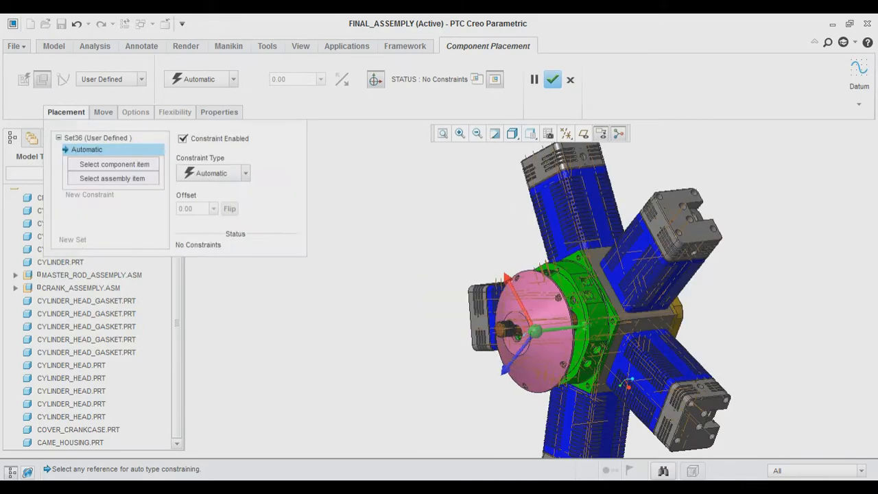
pyautogui.moveTo(542, 312); pyautogui.dragTo(494, 313)
pyautogui.moveTo(549, 330); pyautogui.dragTo(515, 329, button='middle')
pyautogui.moveTo(496, 310); pyautogui.dragTo(547, 309)
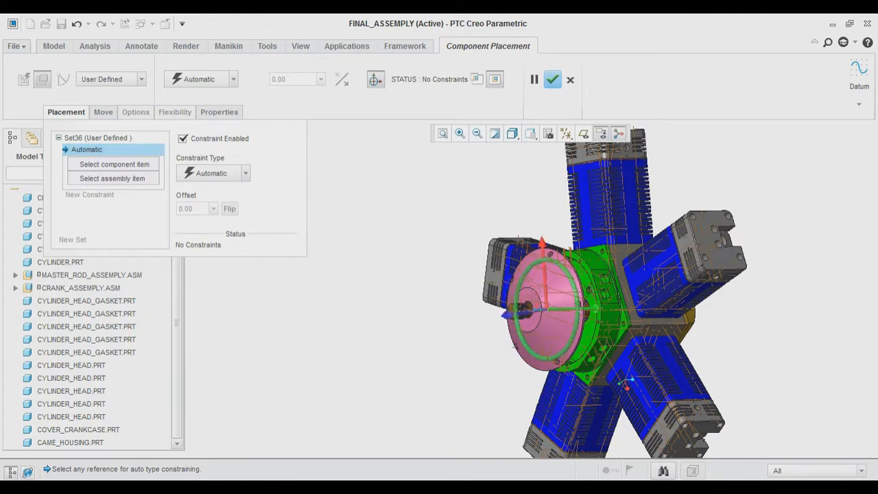
pyautogui.moveTo(627, 385); pyautogui.dragTo(624, 379, button='middle')
pyautogui.click(575, 278)
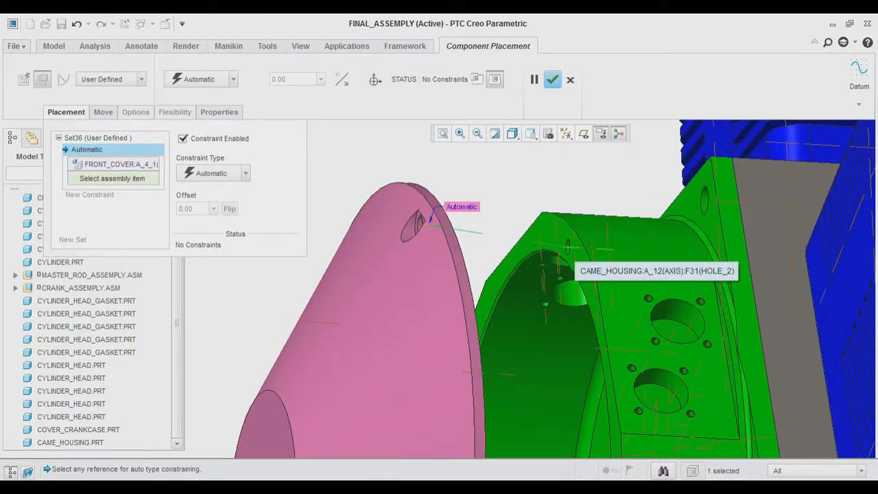
pyautogui.click(569, 267)
# Add an Oriented constraint between a second rim hole axis of the front cover and the corresponding cam housing hole axis
pyautogui.moveTo(478, 135); pyautogui.dragTo(549, 155, button='middle')
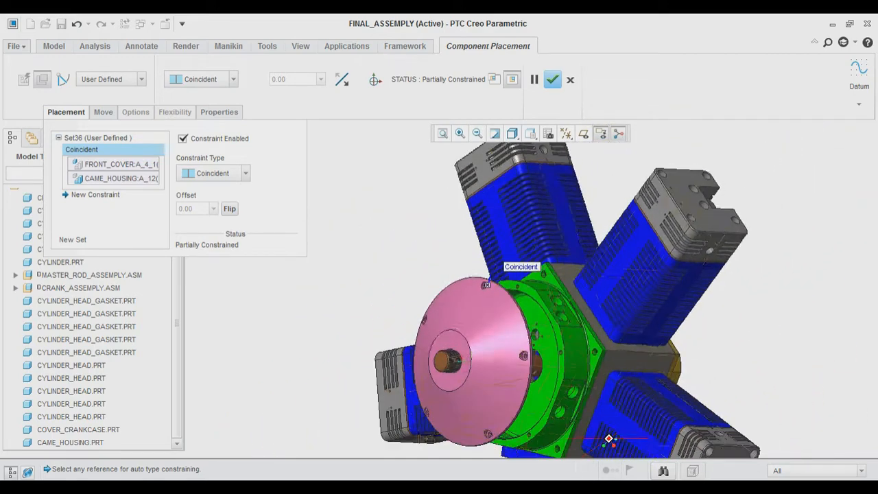
pyautogui.click(571, 368)
pyautogui.click(477, 133)
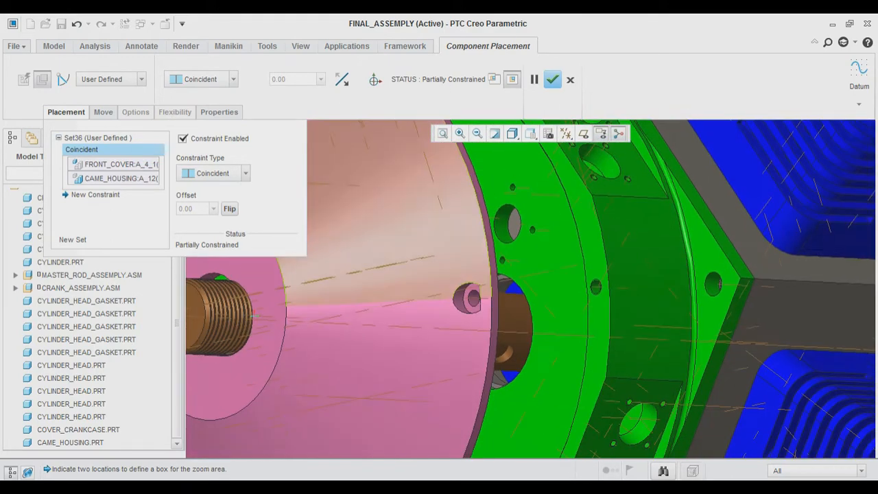
pyautogui.click(234, 79)
pyautogui.click(203, 96)
pyautogui.click(473, 298)
pyautogui.click(596, 287)
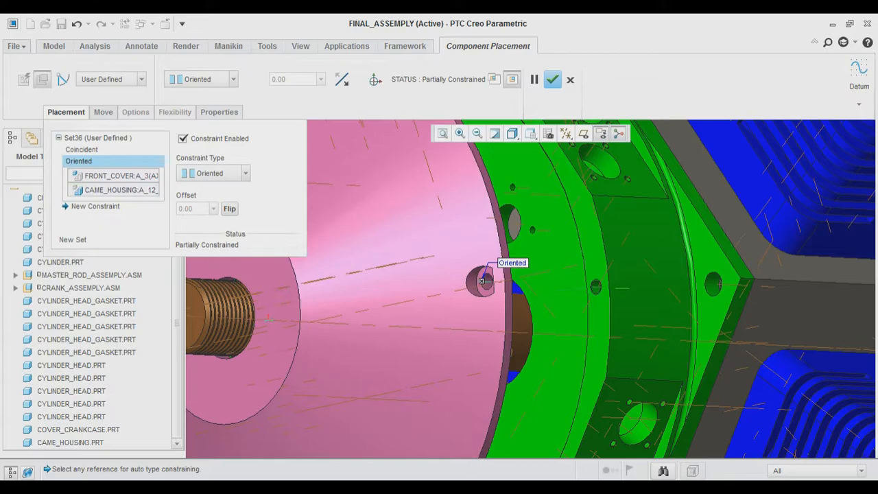
# Make the front cover's inner rim face coincident with the cam housing's front face and finish placing the cover
pyautogui.click(478, 134)
pyautogui.click(563, 302)
pyautogui.moveTo(563, 302); pyautogui.dragTo(494, 274, button='middle')
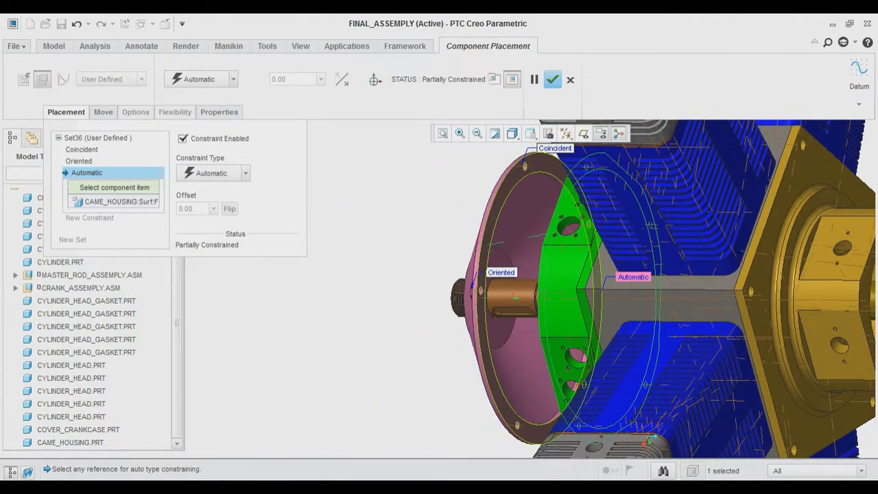
pyautogui.click(507, 181)
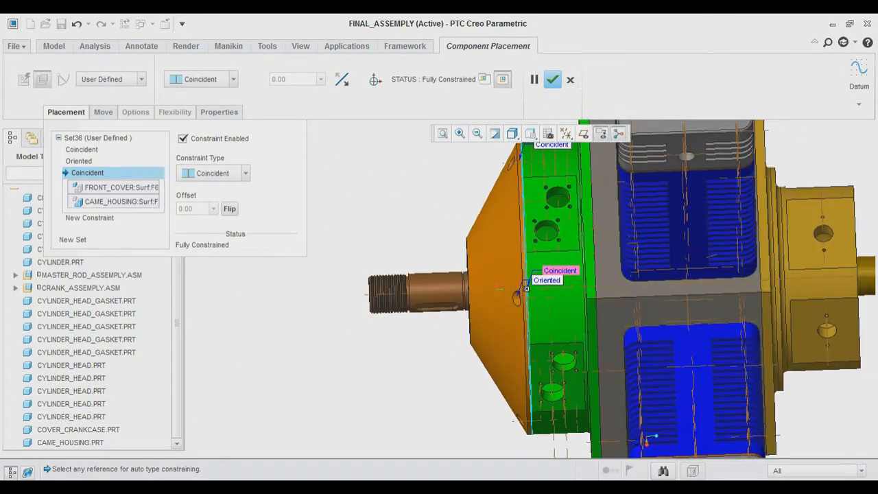
pyautogui.click(552, 79)
# Hide the datum axes and apply the red appearance to FRONT_COVER.PRT
pyautogui.click(478, 133)
pyautogui.moveTo(480, 274); pyautogui.dragTo(583, 288, button='middle')
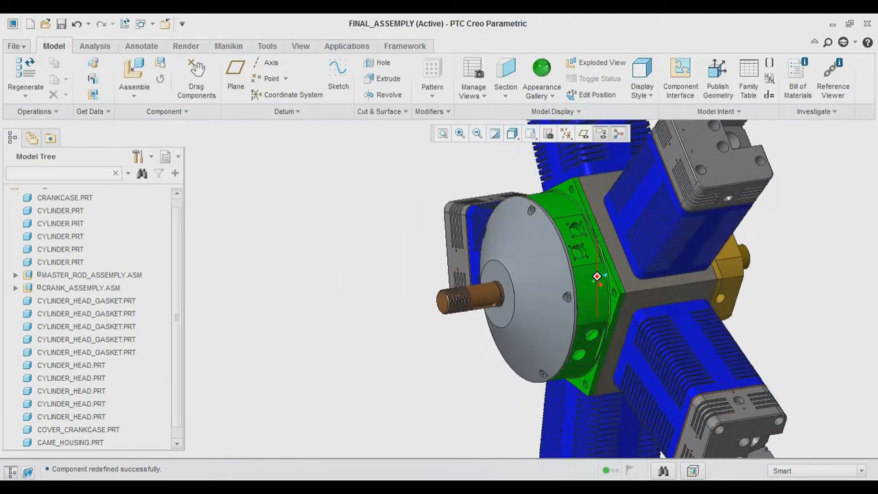
pyautogui.click(566, 133)
pyautogui.click(567, 164)
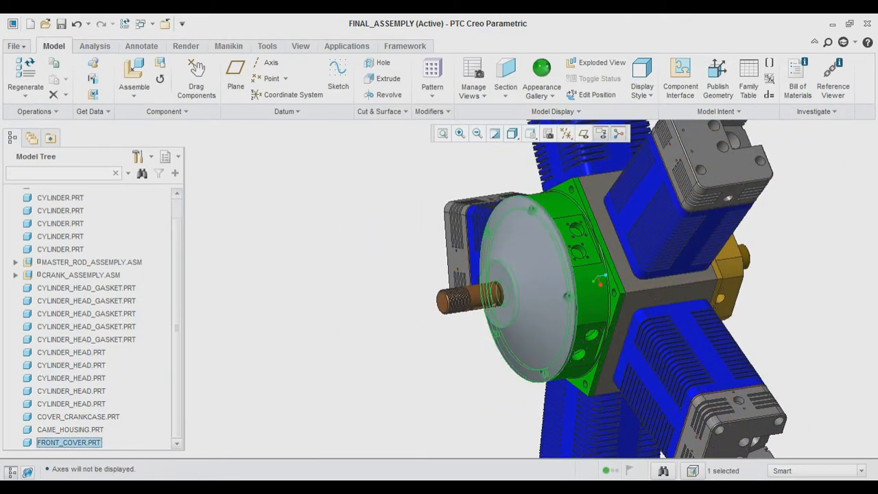
pyautogui.click(542, 90)
pyautogui.click(615, 155)
pyautogui.moveTo(618, 288); pyautogui.dragTo(604, 274, button='middle')
# Add propeller.prt to the assembly and move it in front of the engine near the crankshaft's threaded end
pyautogui.click(134, 72)
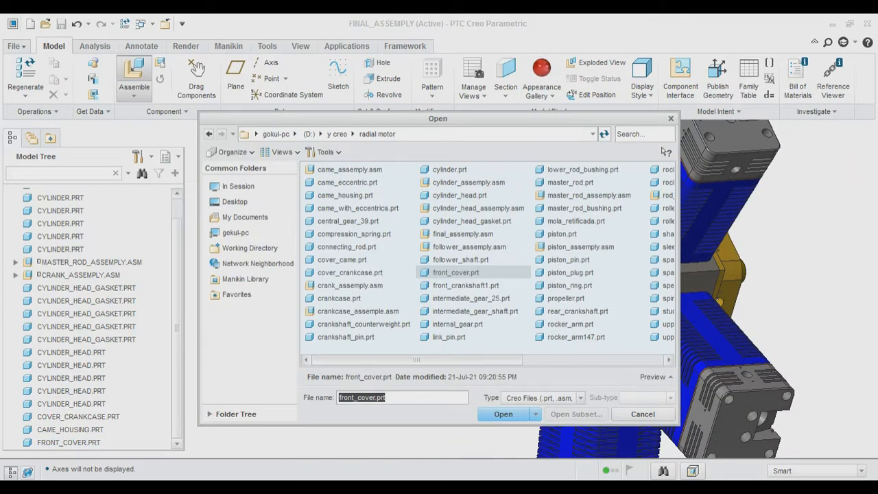
pyautogui.doubleClick(566, 298)
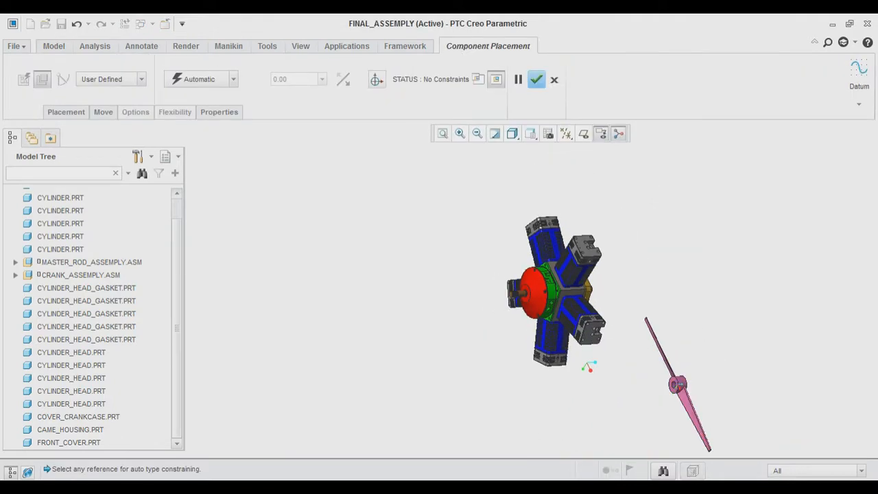
pyautogui.moveTo(677, 385); pyautogui.dragTo(511, 288)
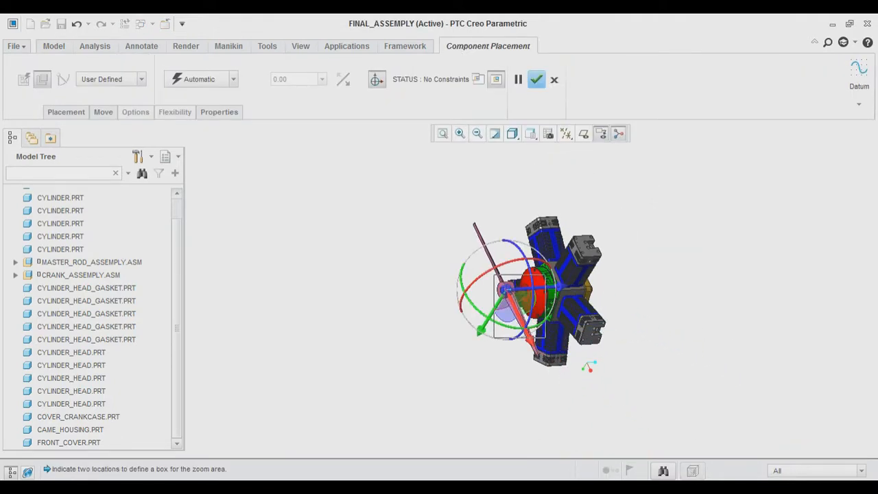
# Make the propeller hub's bore coincident with the cylindrical surface of the crankshaft's front end
pyautogui.click(546, 338)
pyautogui.click(461, 134)
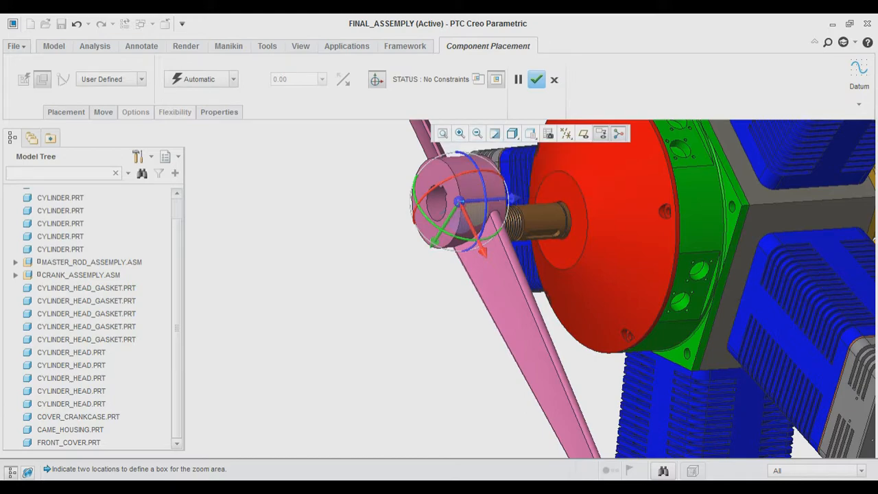
pyautogui.click(476, 183)
pyautogui.click(568, 291)
pyautogui.click(478, 133)
pyautogui.click(573, 245)
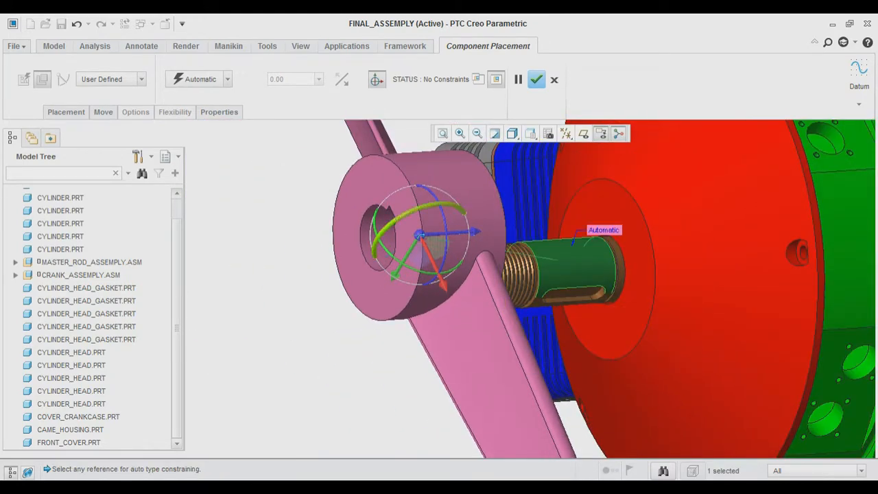
pyautogui.click(374, 230)
# Constrain the flat face of the shaft's keyway to the propeller hub's keyway face with a Parallel constraint
pyautogui.click(478, 134)
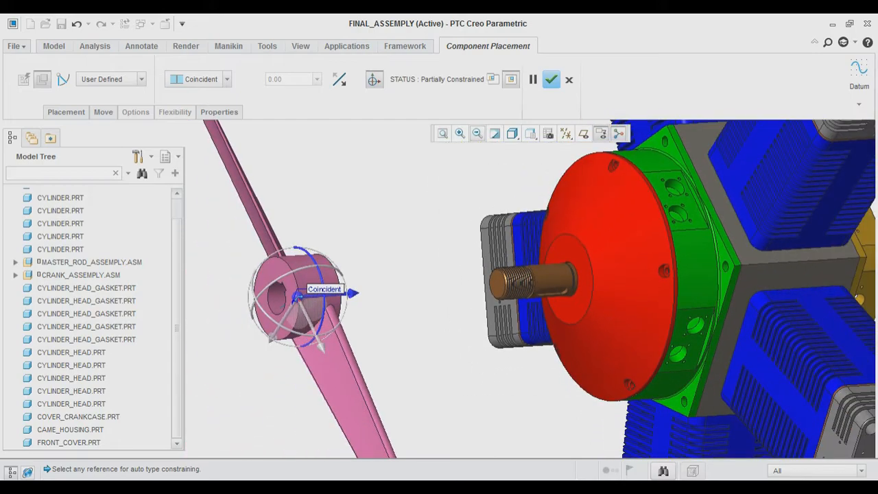
pyautogui.click(502, 306)
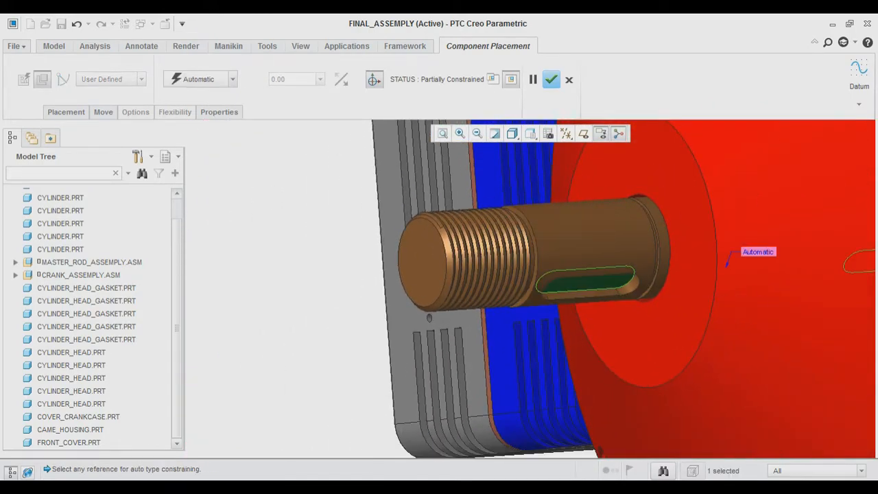
pyautogui.click(477, 134)
pyautogui.moveTo(439, 274); pyautogui.dragTo(583, 274, button='middle')
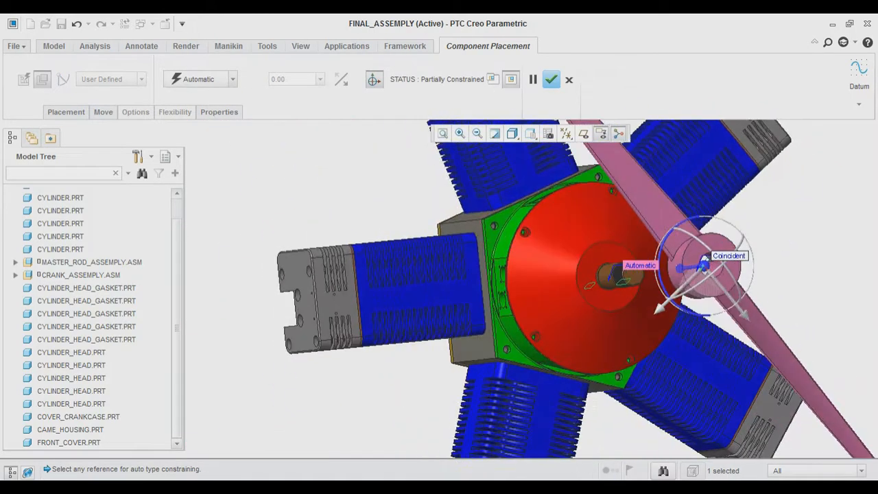
pyautogui.click(460, 134)
pyautogui.click(706, 253)
pyautogui.click(726, 277)
pyautogui.click(478, 134)
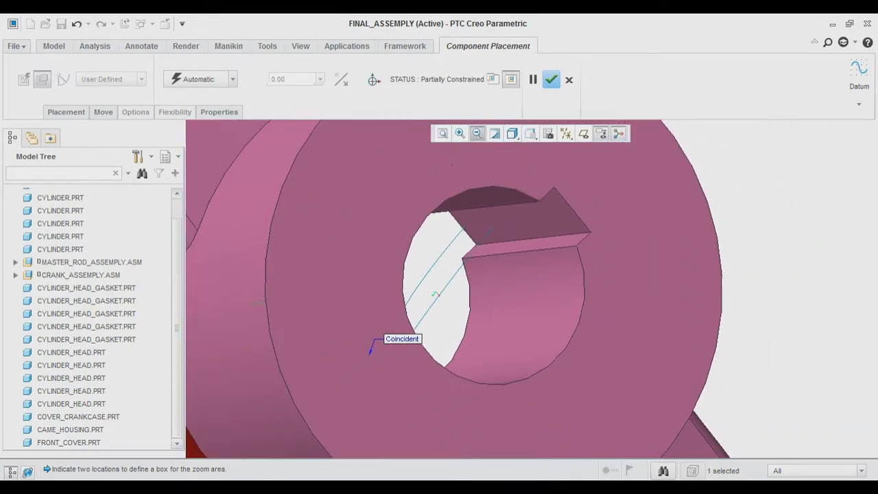
pyautogui.click(494, 229)
pyautogui.moveTo(514, 275); pyautogui.dragTo(425, 278, button='middle')
pyautogui.click(233, 79)
pyautogui.click(201, 124)
# Make the crankshaft's front end face coincident with the propeller hub's front face
pyautogui.click(477, 134)
pyautogui.moveTo(590, 274); pyautogui.dragTo(428, 274, button='middle')
pyautogui.click(460, 134)
pyautogui.click(506, 239)
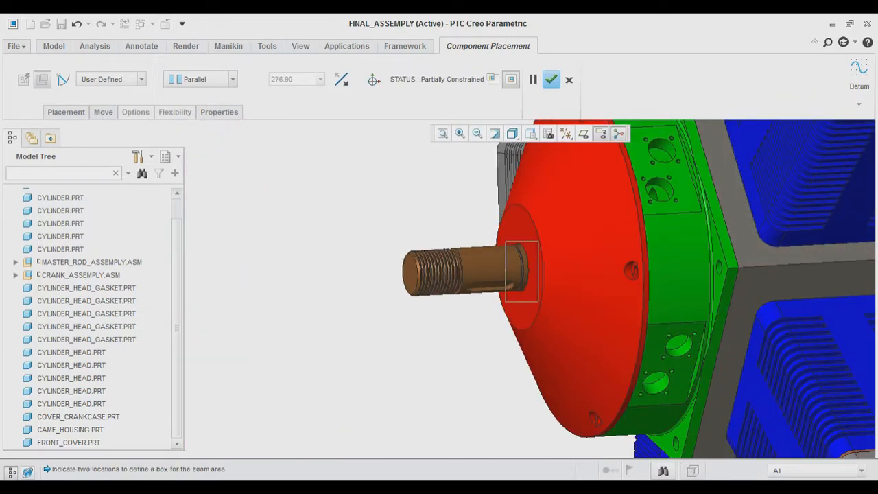
pyautogui.click(537, 299)
pyautogui.click(478, 134)
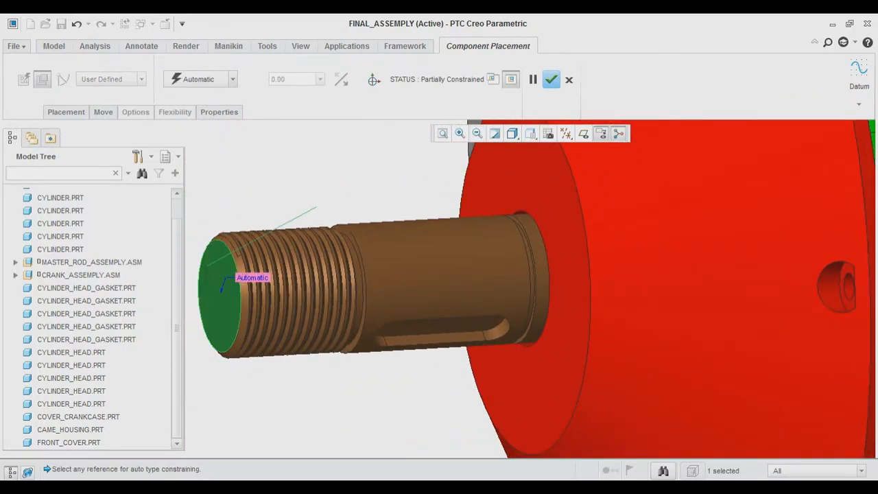
pyautogui.click(477, 133)
pyautogui.click(478, 133)
pyautogui.click(454, 283)
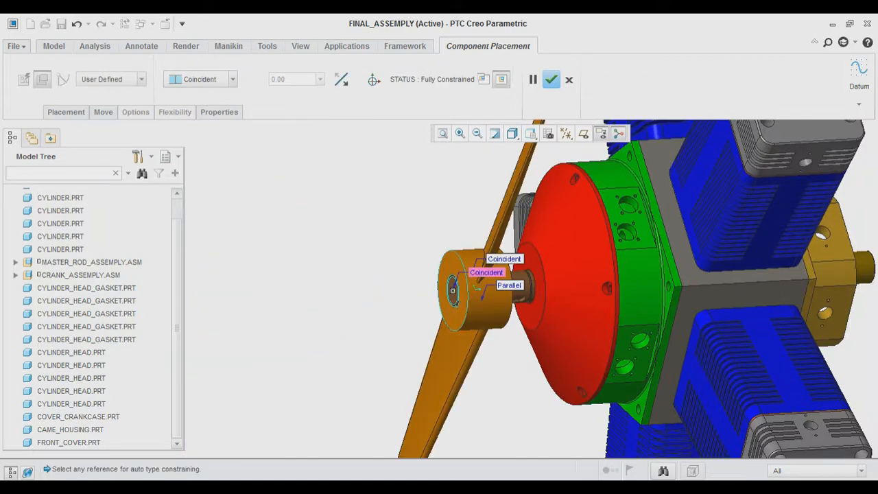
# Change the propeller's end-face constraint to a Distance offset of 40 and finish placing the propeller
pyautogui.click(233, 79)
pyautogui.click(200, 96)
pyautogui.moveTo(453, 291); pyautogui.dragTo(488, 288)
pyautogui.doubleClick(285, 79)
pyautogui.write('40')
pyautogui.moveTo(489, 289); pyautogui.dragTo(466, 270, button='middle')
pyautogui.press('Return')
pyautogui.click(551, 80)
# Apply the dark brown wood-like appearance to PROPELLER.PRT
pyautogui.scroll(-3, 385, 351)
pyautogui.scroll(3, 531, 284)
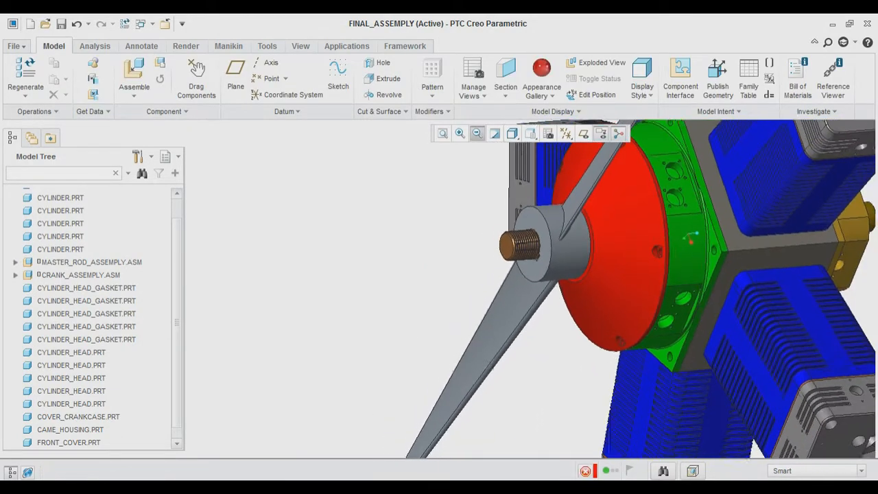
pyautogui.scroll(3, 531, 284)
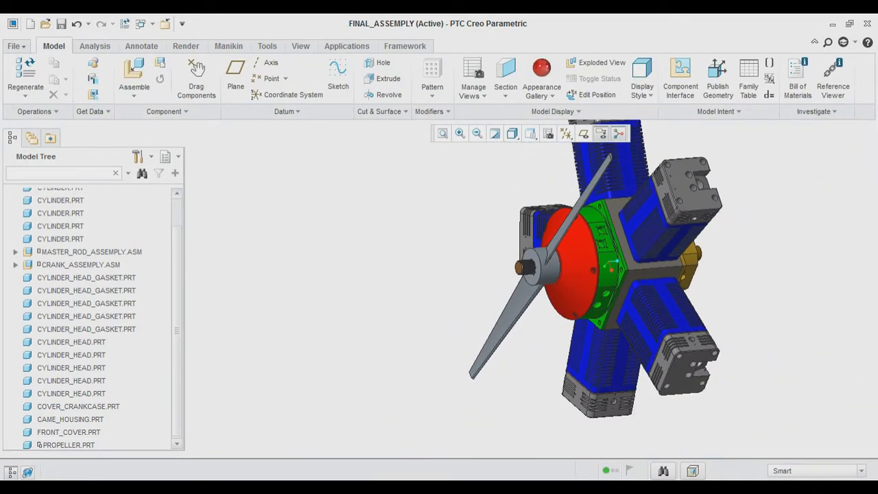
pyautogui.click(535, 276)
pyautogui.click(542, 89)
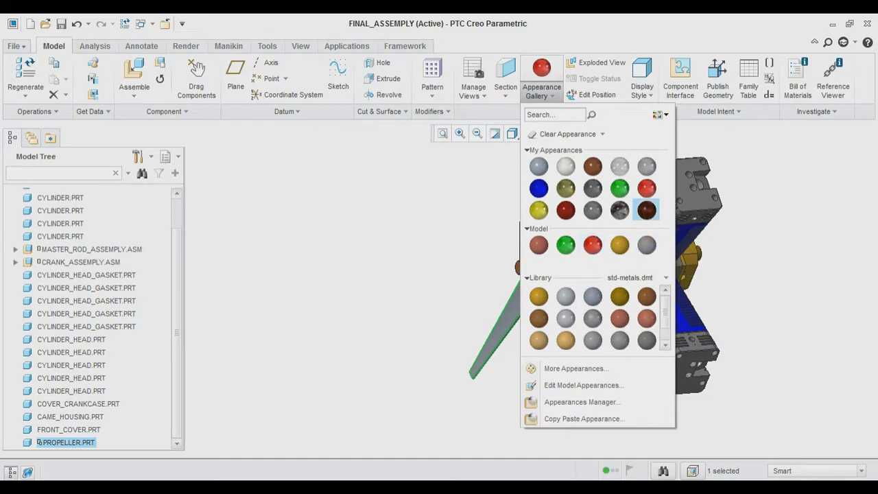
pyautogui.click(647, 210)
pyautogui.moveTo(609, 262)
pyautogui.mouseDown(button='middle')
pyautogui.moveTo(727, 264)
pyautogui.moveTo(594, 260)
pyautogui.moveTo(693, 263)
pyautogui.moveTo(607, 269)
pyautogui.mouseUp(button='middle')
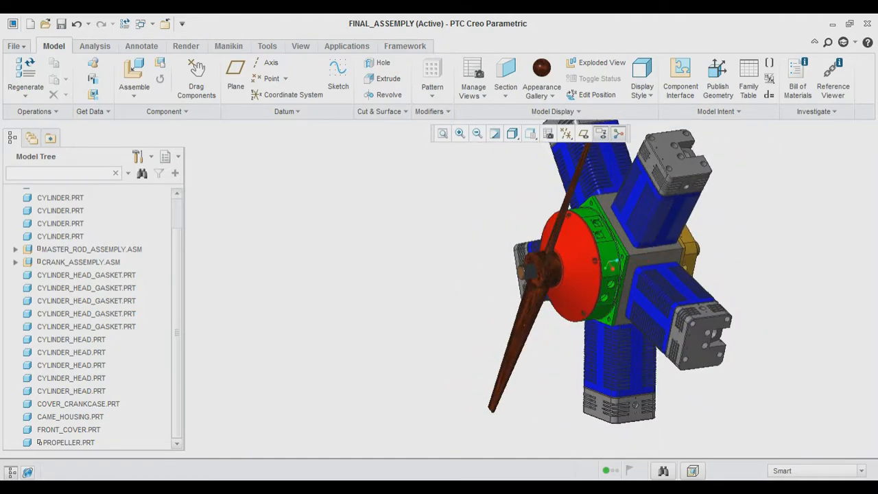
# Apply the off-white appearance to PROPELLER.PRT
pyautogui.click(523, 322)
pyautogui.click(542, 88)
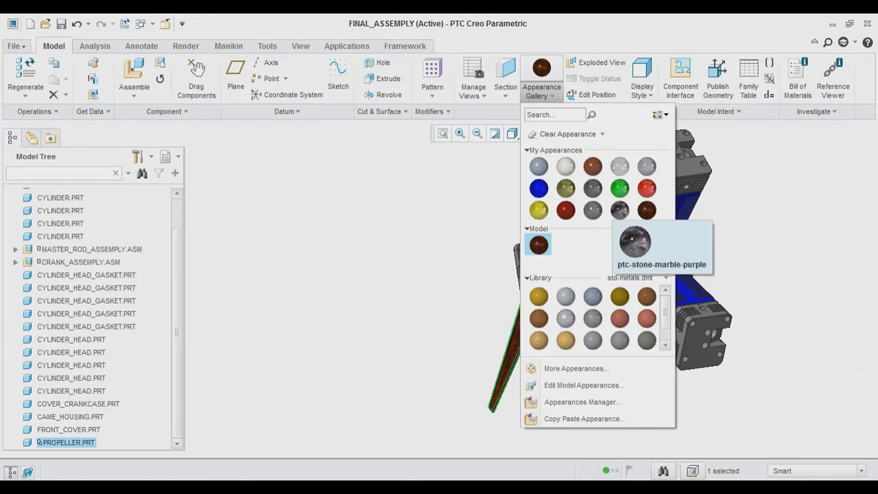
pyautogui.click(565, 166)
pyautogui.moveTo(609, 262); pyautogui.dragTo(590, 263, button='middle')
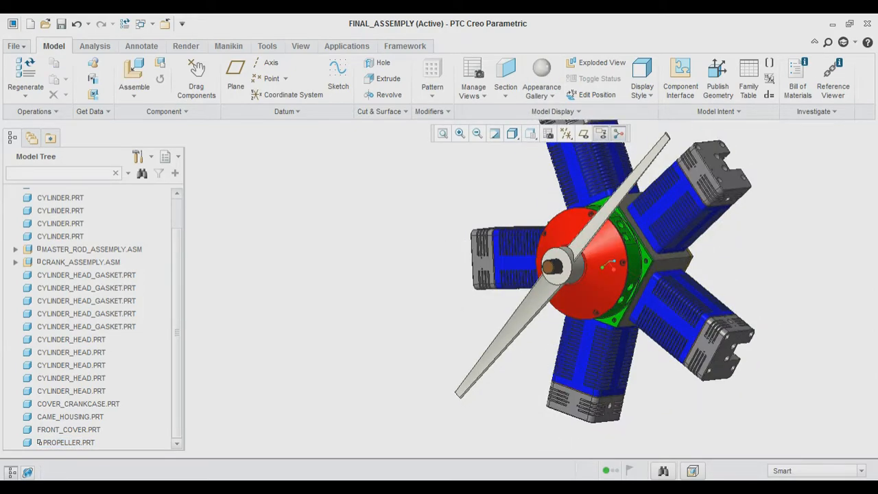
# Add spinner_nut.prt to the assembly for placement
pyautogui.click(134, 75)
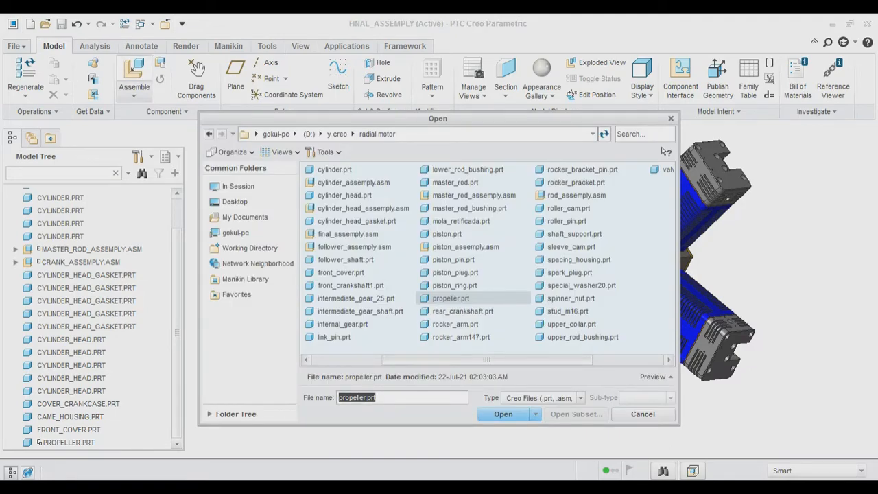
pyautogui.click(571, 298)
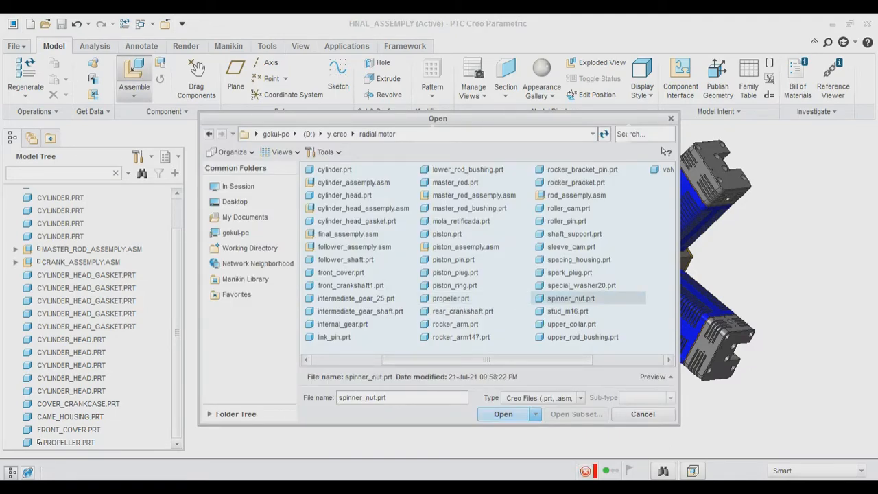
pyautogui.click(503, 414)
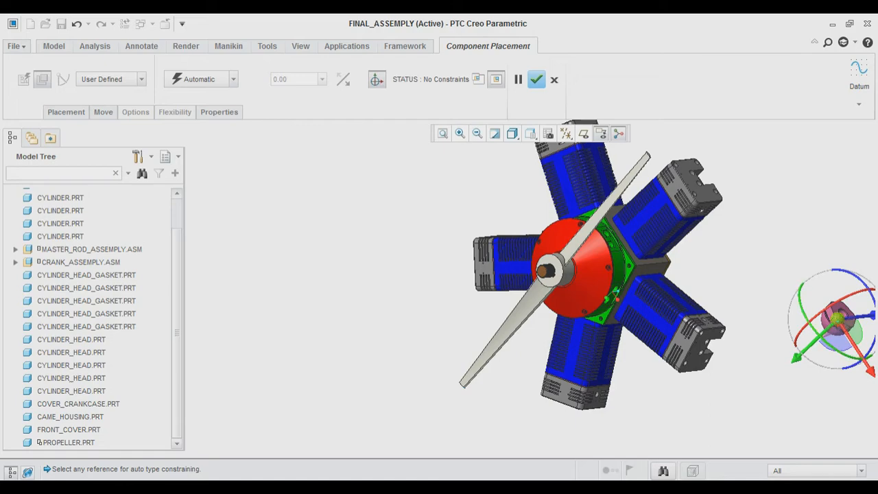
# Move the spinner nut in front of the crankshaft's threaded end and turn its open side towards the propeller hub
pyautogui.moveTo(837, 318); pyautogui.dragTo(520, 285)
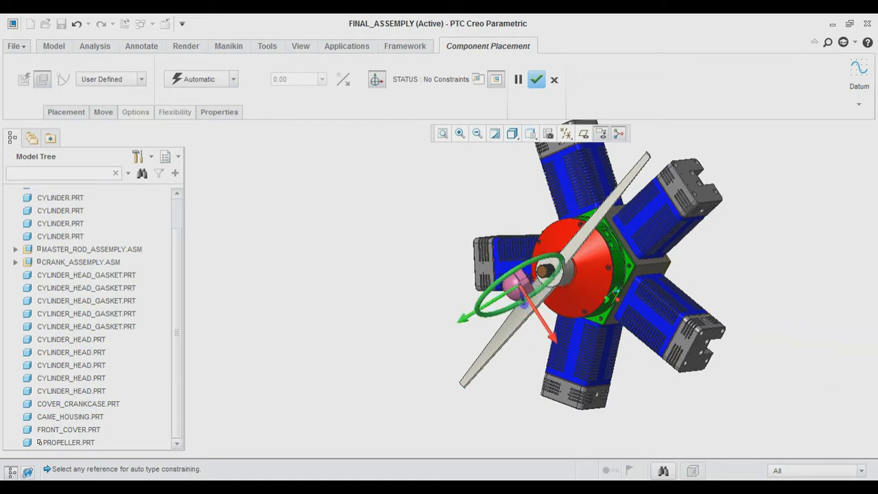
pyautogui.moveTo(521, 285); pyautogui.dragTo(576, 261, button='middle')
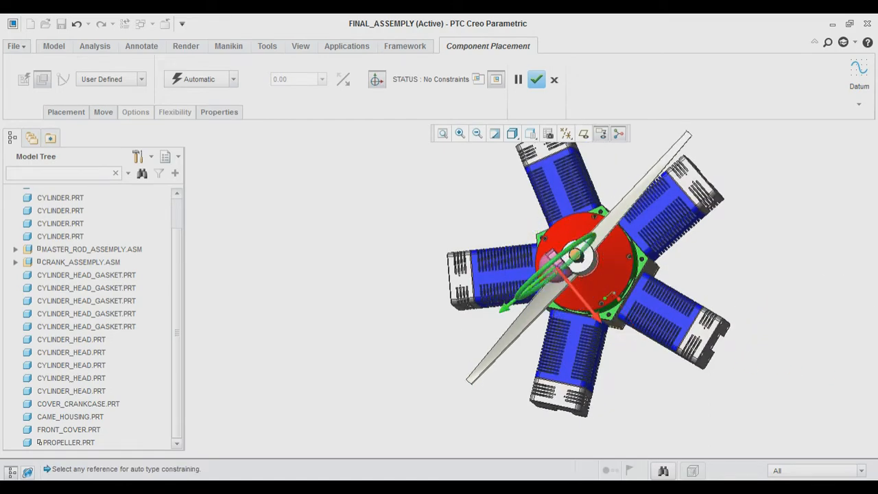
pyautogui.moveTo(576, 255); pyautogui.dragTo(571, 260)
pyautogui.moveTo(576, 255); pyautogui.dragTo(504, 264, button='middle')
pyautogui.moveTo(516, 297); pyautogui.dragTo(491, 304)
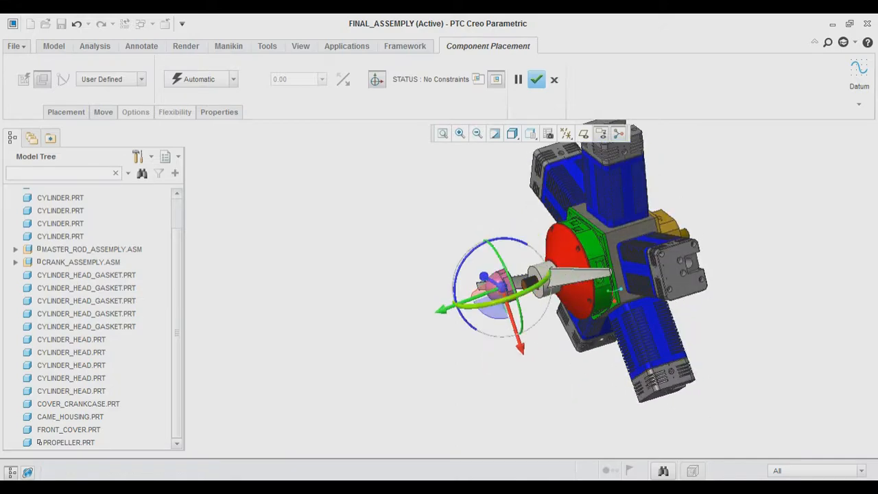
pyautogui.click(376, 79)
# Constrain the spinner nut Coincident with the crankshaft's threaded end and the propeller hub's front face, and finish its placement
pyautogui.click(541, 314)
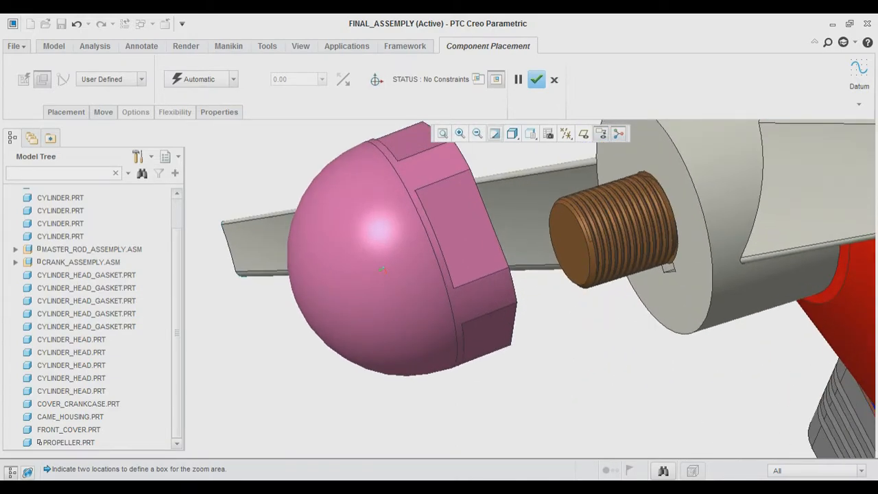
pyautogui.click(477, 134)
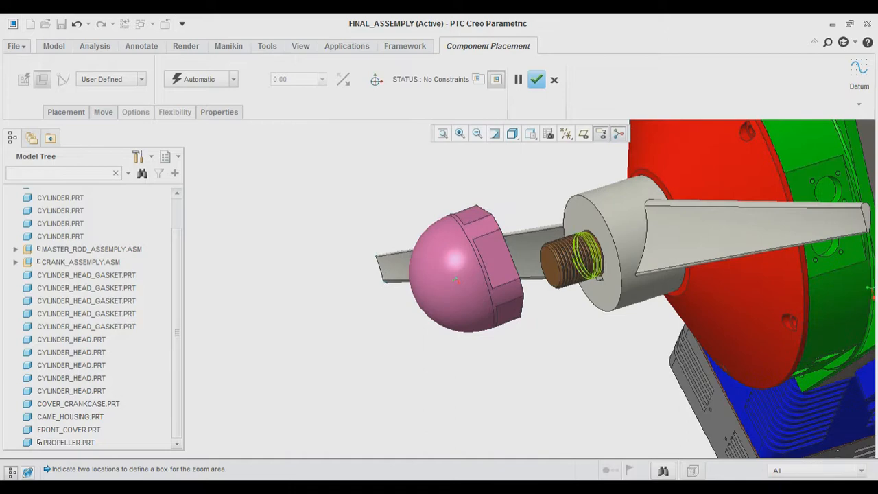
pyautogui.click(593, 258)
pyautogui.moveTo(593, 258)
pyautogui.mouseDown(button='middle')
pyautogui.moveTo(495, 254)
pyautogui.moveTo(576, 258)
pyautogui.mouseUp(button='middle')
pyautogui.click(494, 254)
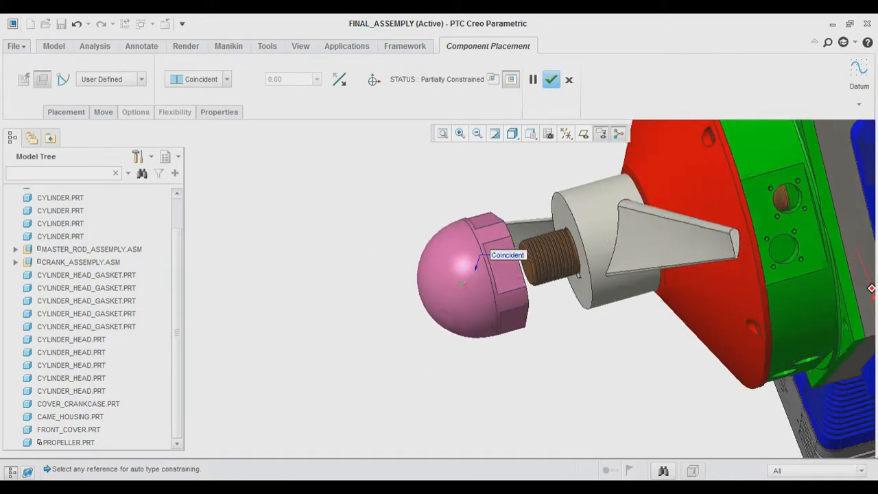
pyautogui.click(568, 218)
pyautogui.moveTo(568, 218); pyautogui.dragTo(590, 254, button='middle')
pyautogui.click(506, 258)
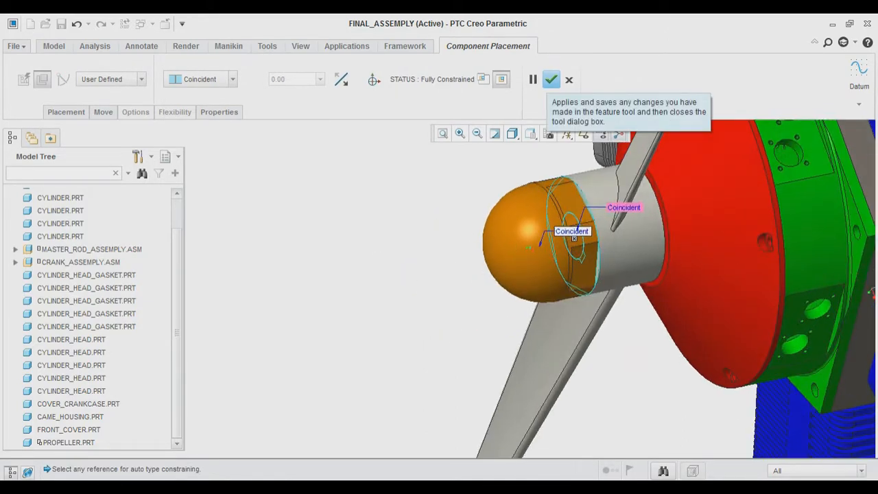
pyautogui.click(552, 80)
# Try the yellow appearance on SPINNER_NUT.PRT and replace it with the gold metallic one
pyautogui.click(477, 133)
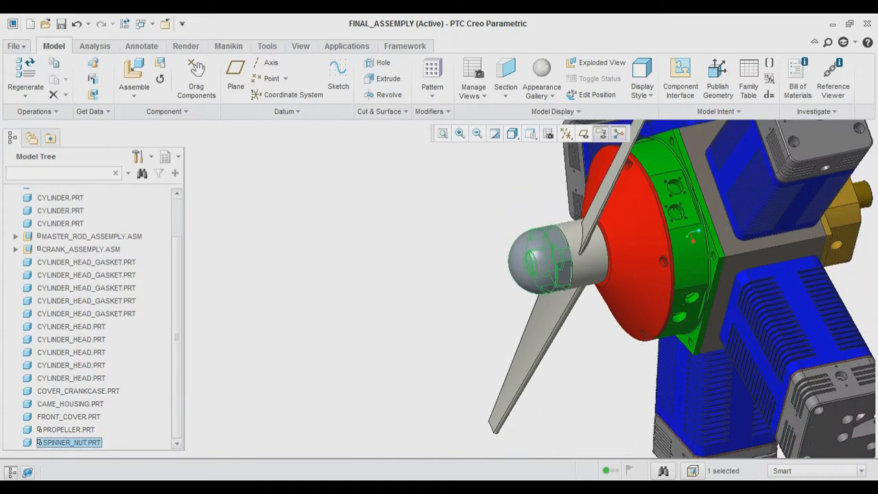
pyautogui.click(542, 92)
pyautogui.click(541, 214)
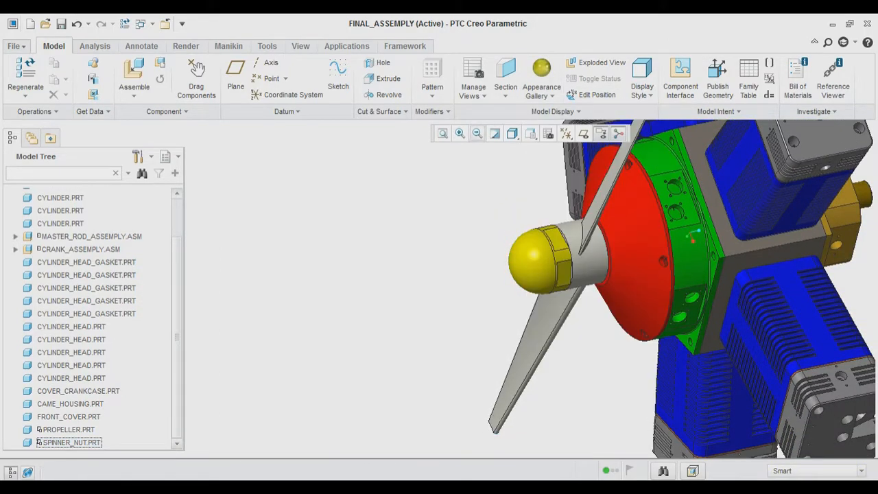
pyautogui.click(542, 92)
pyautogui.click(540, 189)
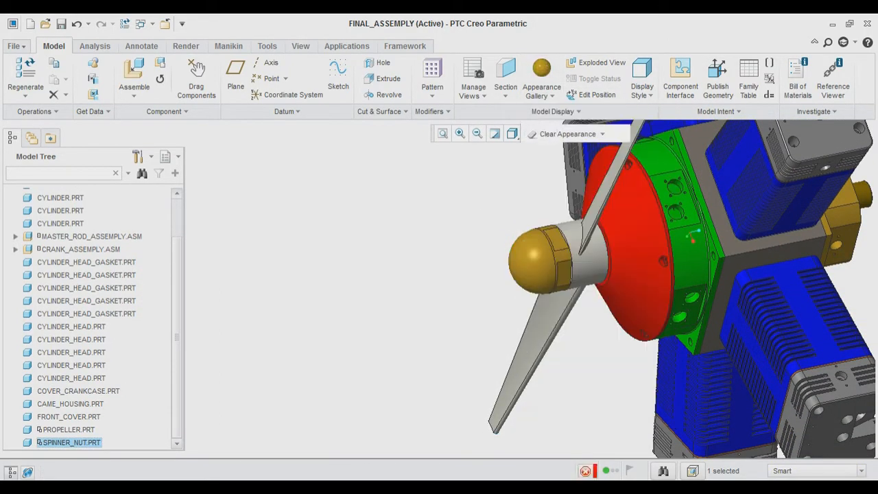
# Rotate the propeller by its blade tip with Drag Components to a new angle and end the dragging
pyautogui.click(477, 133)
pyautogui.moveTo(508, 261); pyautogui.dragTo(590, 261, button='middle')
pyautogui.click(443, 133)
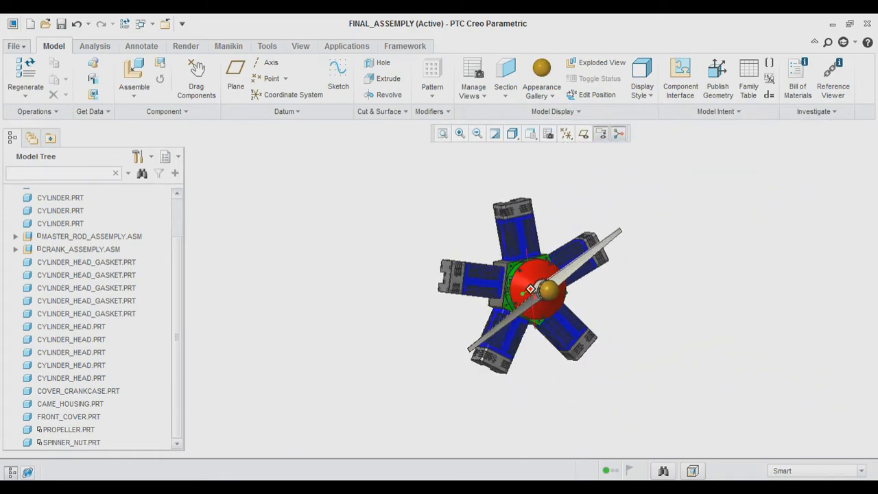
pyautogui.click(196, 79)
pyautogui.click(614, 235)
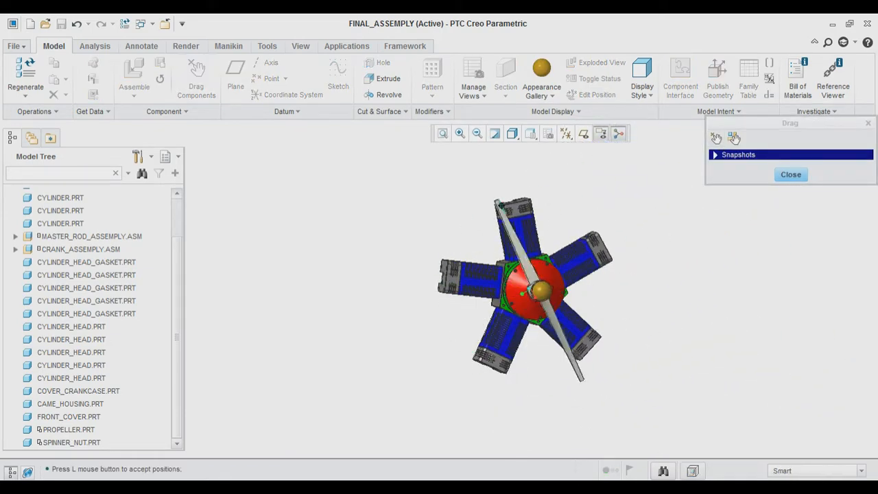
pyautogui.click(583, 205)
pyautogui.click(791, 174)
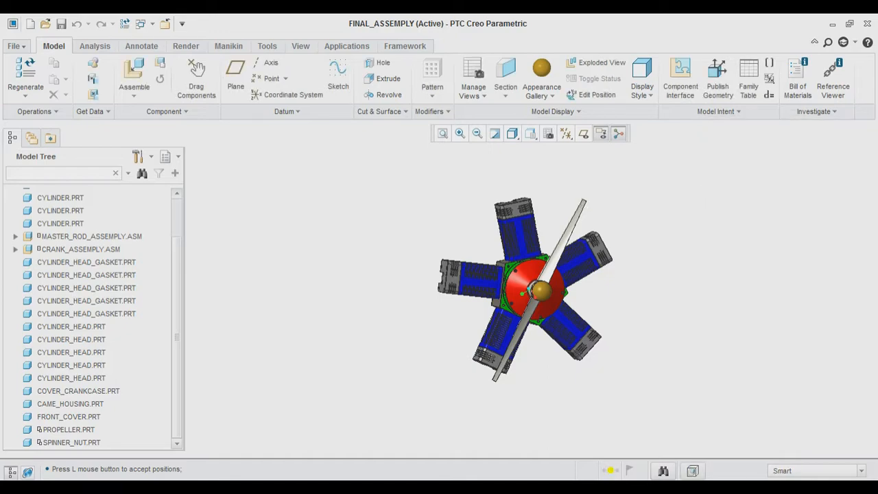
# Regenerate FINAL_ASSEMPLY and save it
pyautogui.click(25, 71)
pyautogui.click(462, 471)
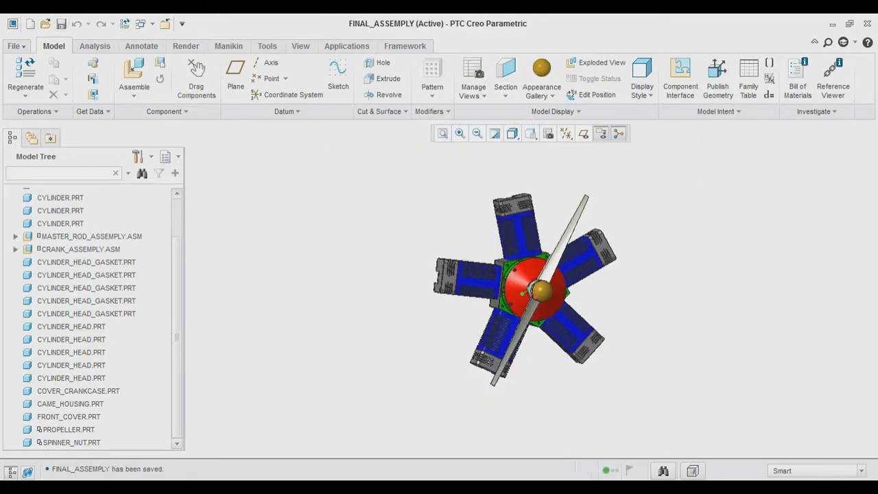
# Apply the transparent appearance to all five CYLINDER.PRT components so the pistons can be seen
pyautogui.scroll(2, 94, 318)
pyautogui.keyDown('ctrl'); pyautogui.click(60, 234); pyautogui.keyUp('ctrl')
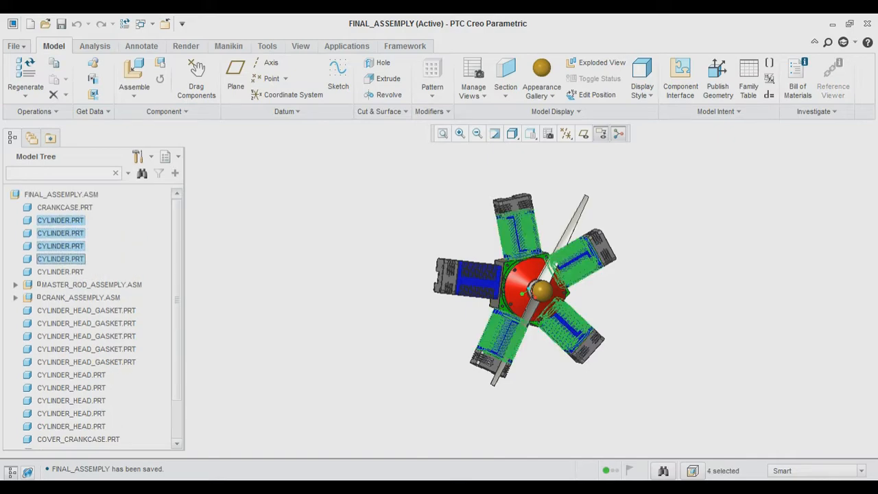
pyautogui.click(542, 88)
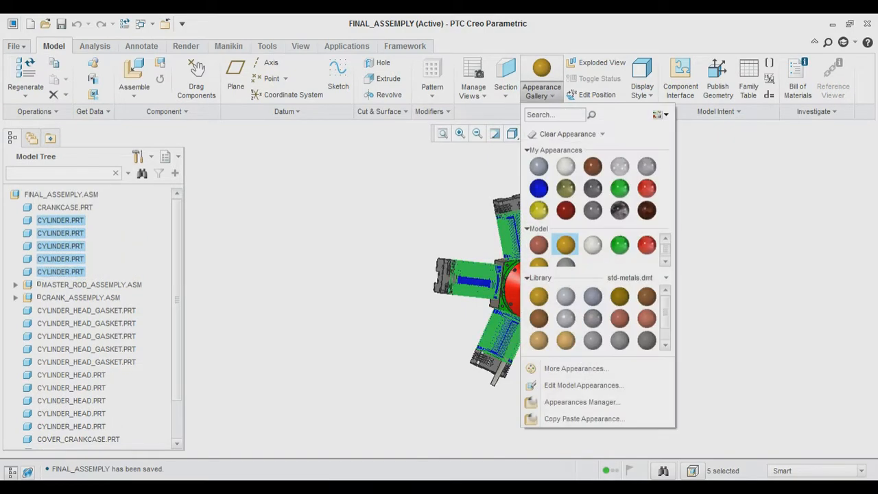
pyautogui.click(622, 189)
pyautogui.moveTo(542, 291); pyautogui.dragTo(535, 299, button='middle')
pyautogui.click(197, 78)
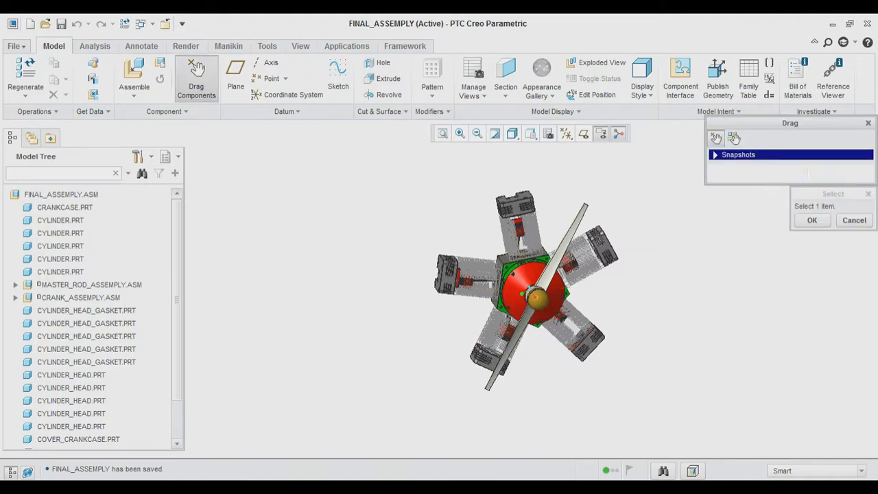
pyautogui.moveTo(467, 295); pyautogui.dragTo(632, 291, button='middle')
pyautogui.click(791, 175)
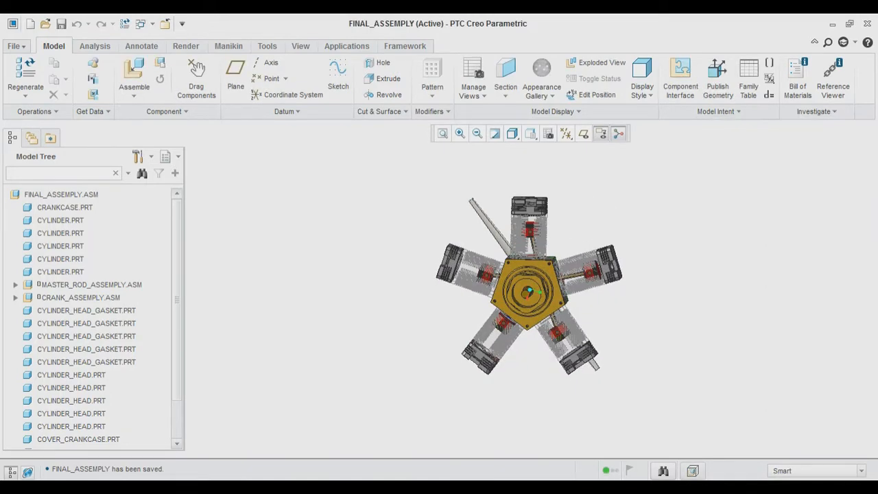
# Hide COVER_CRANKCASE.PRT to expose the crank mechanism from the rear
pyautogui.scroll(-1, 97, 315)
pyautogui.click(506, 92)
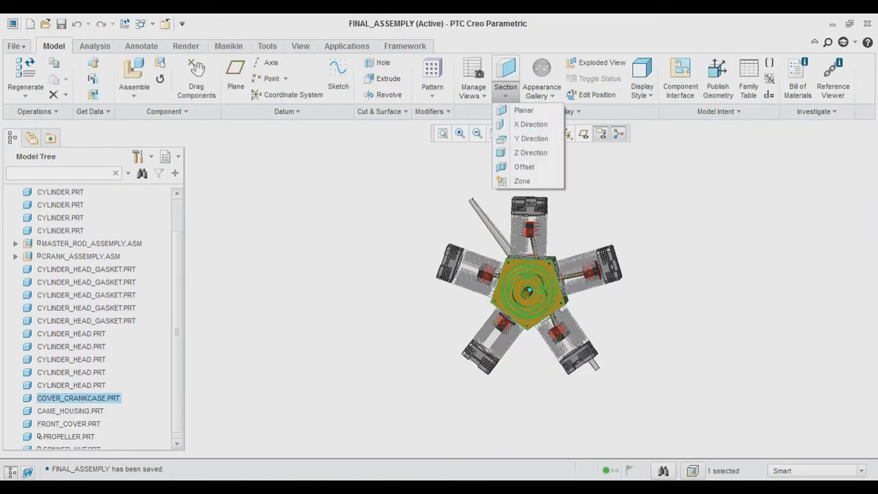
pyautogui.click(506, 92)
pyautogui.rightClick(88, 399)
pyautogui.click(127, 347)
pyautogui.moveTo(522, 289); pyautogui.dragTo(542, 295, button='middle')
# Turn the exposed crank mechanism with Drag Components to move the rods and pistons
pyautogui.click(197, 78)
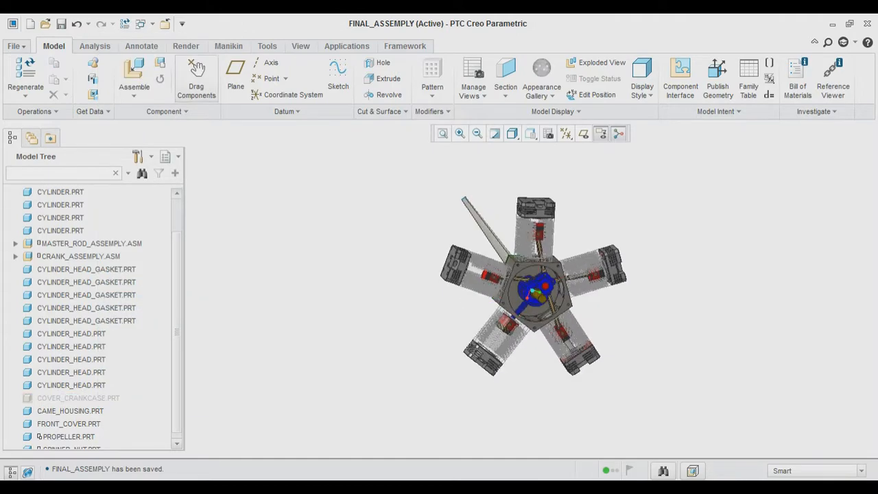
pyautogui.click(535, 295)
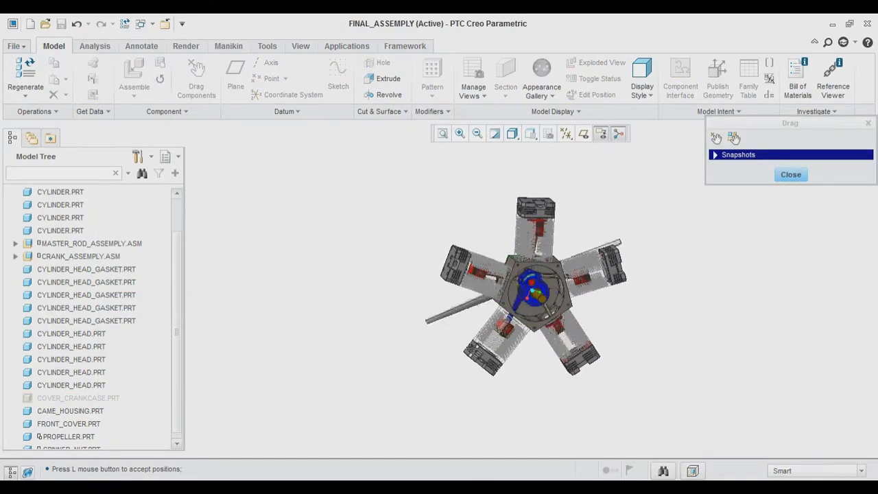
pyautogui.click(531, 293)
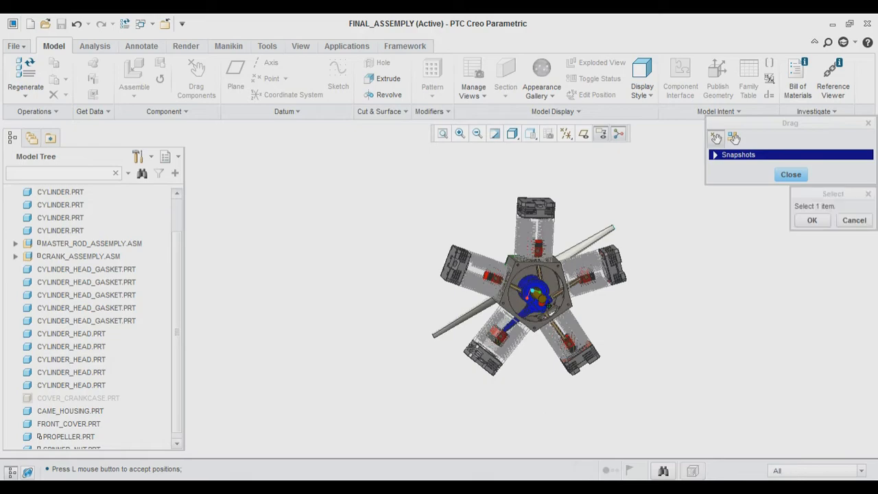
# Rotate the propeller by its blade tip, viewed from the front, to drive the pistons, and close Drag Components
pyautogui.moveTo(532, 294); pyautogui.dragTo(676, 291, button='middle')
pyautogui.click(654, 378)
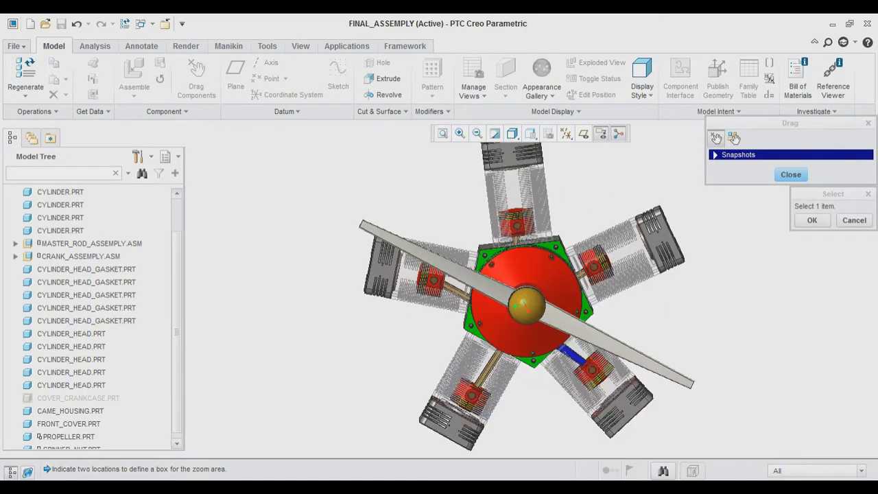
pyautogui.click(477, 133)
pyautogui.click(574, 340)
pyautogui.click(478, 133)
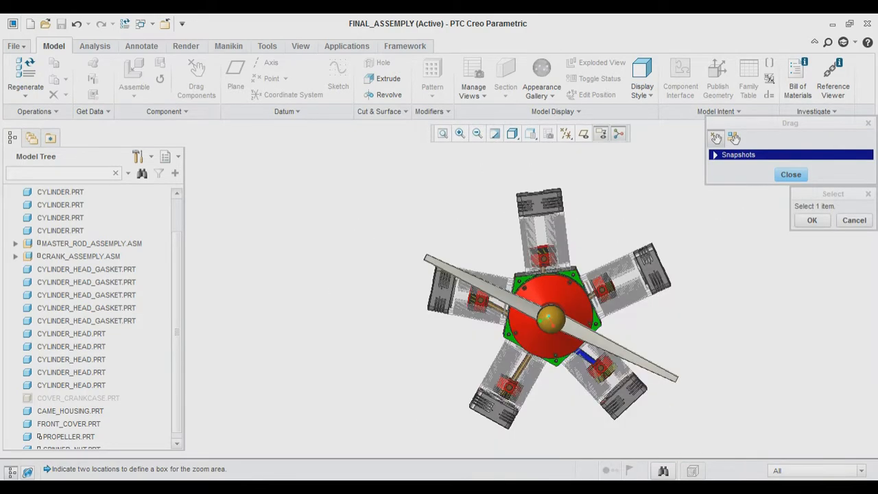
pyautogui.click(431, 261)
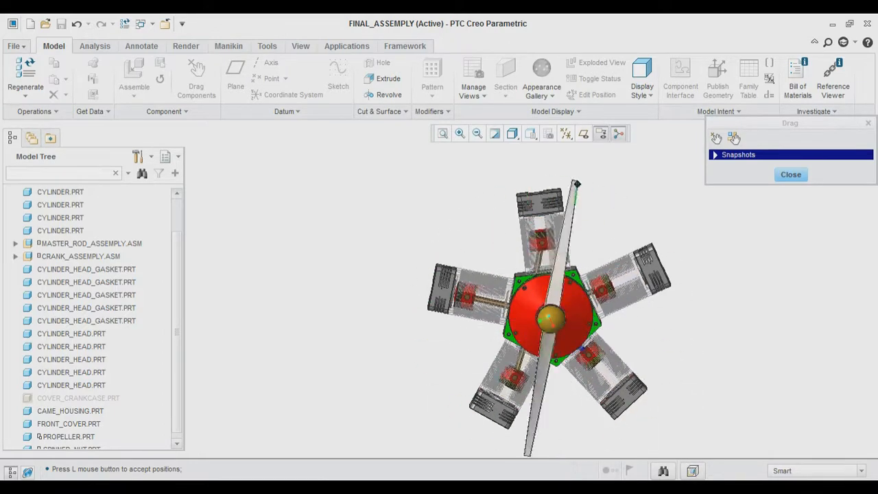
pyautogui.click(638, 357)
pyautogui.click(791, 174)
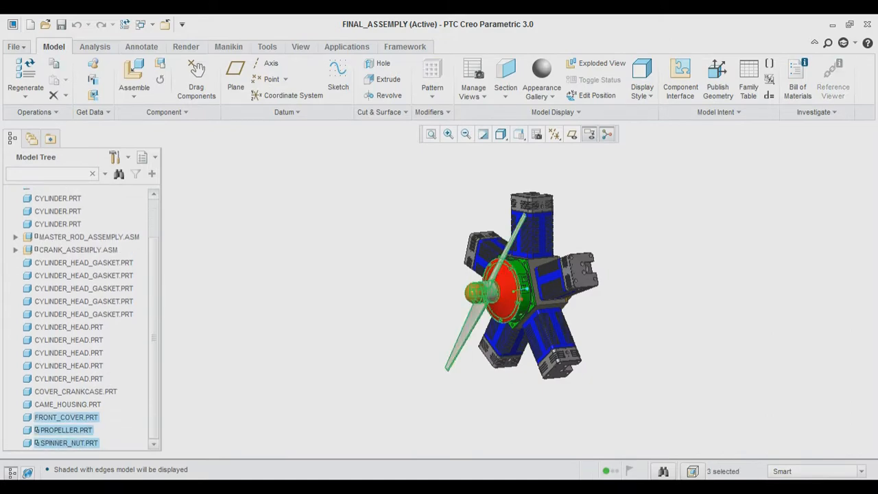
# Hide FRONT_COVER.PRT, PROPELLER.PRT and SPINNER_NUT.PRT to expose the inside of the cam housing
pyautogui.rightClick(85, 418)
pyautogui.click(115, 371)
pyautogui.moveTo(426, 302)
pyautogui.mouseDown(button='middle')
pyautogui.moveTo(549, 295)
pyautogui.moveTo(504, 302)
pyautogui.mouseUp(button='middle')
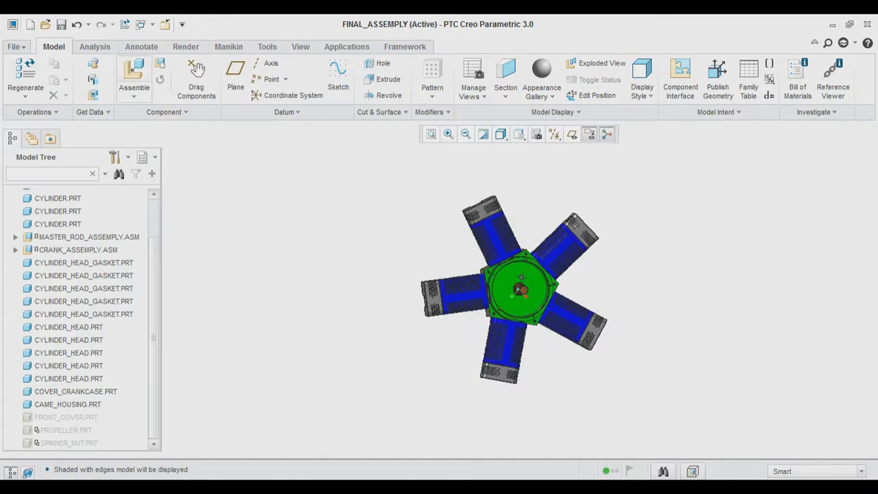
# Add the small flanged shaft part from the radial motor folder to the assembly for placement
pyautogui.click(133, 76)
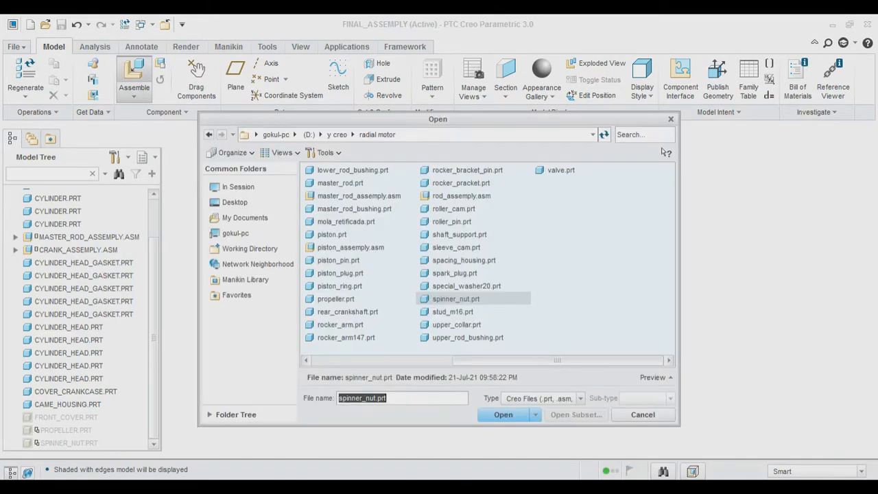
pyautogui.scroll(2, 487, 261)
pyautogui.doubleClick(475, 312)
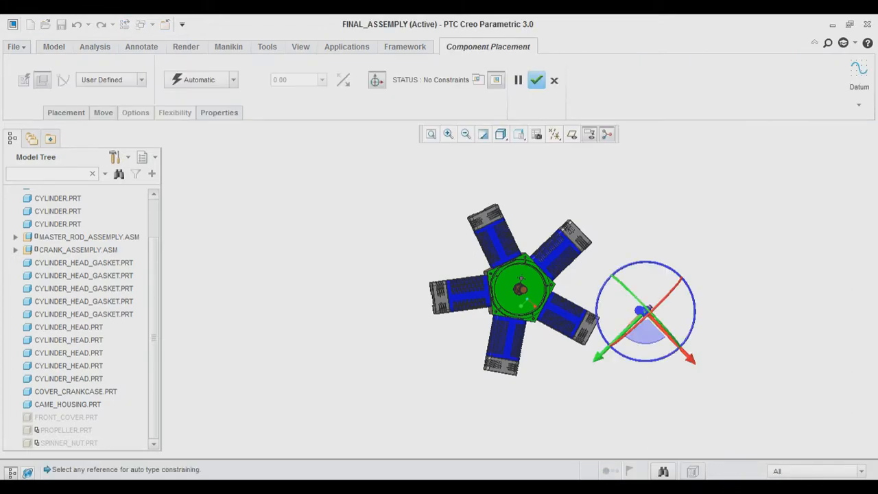
# Move the flanged shaft part in front of the green cam housing, close to the crankshaft's end, and reorient it
pyautogui.moveTo(644, 311); pyautogui.dragTo(538, 345)
pyautogui.moveTo(538, 346); pyautogui.dragTo(494, 353, button='middle')
pyautogui.moveTo(632, 320); pyautogui.dragTo(532, 350)
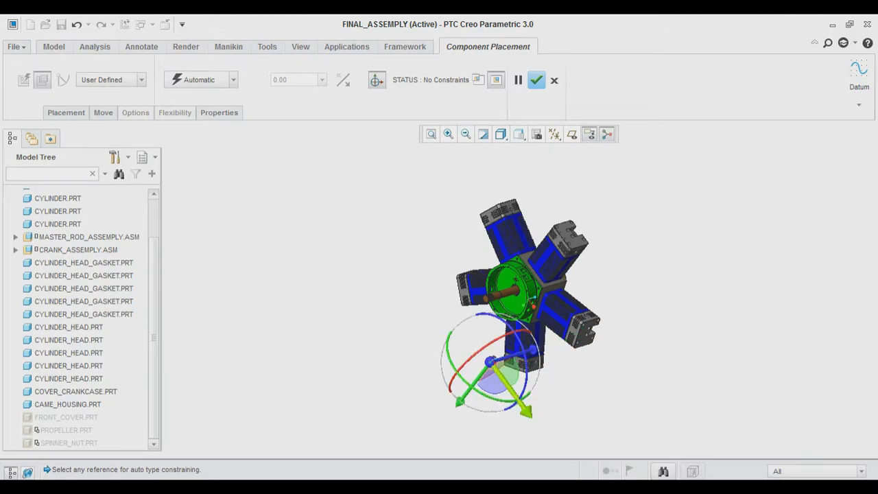
pyautogui.moveTo(528, 412); pyautogui.dragTo(494, 367)
pyautogui.moveTo(494, 367); pyautogui.dragTo(443, 365, button='middle')
pyautogui.moveTo(462, 336); pyautogui.dragTo(457, 307)
pyautogui.moveTo(485, 307); pyautogui.dragTo(485, 357, button='middle')
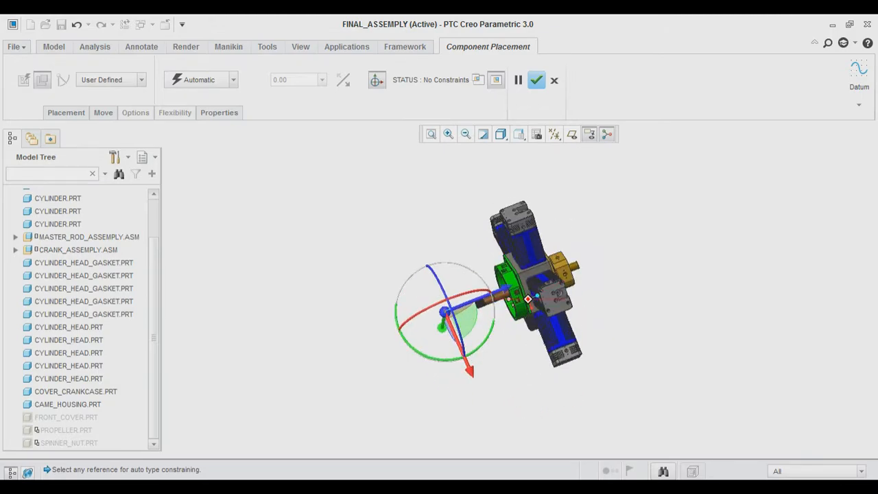
pyautogui.moveTo(489, 298); pyautogui.dragTo(520, 284)
pyautogui.moveTo(508, 329); pyautogui.dragTo(537, 287, button='middle')
pyautogui.moveTo(474, 370); pyautogui.dragTo(477, 346)
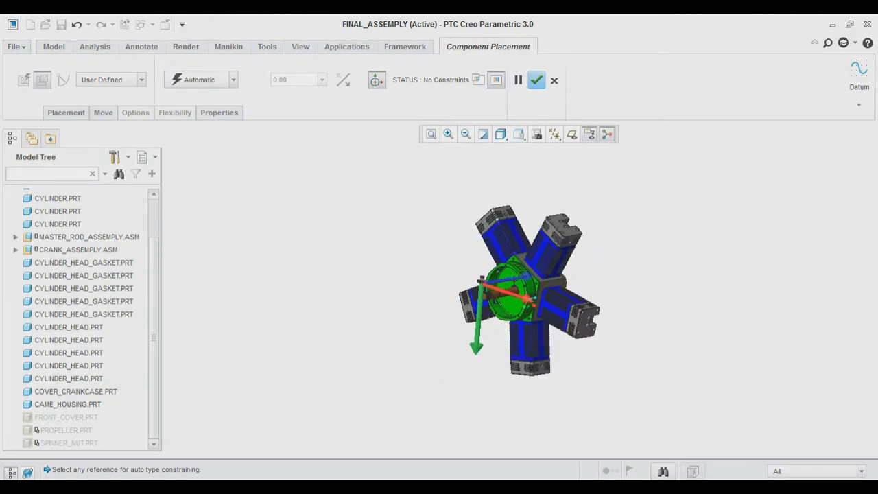
# Rotate the flanged shaft part so its axis runs roughly parallel to the crankshaft
pyautogui.click(449, 134)
pyautogui.click(465, 257)
pyautogui.click(533, 324)
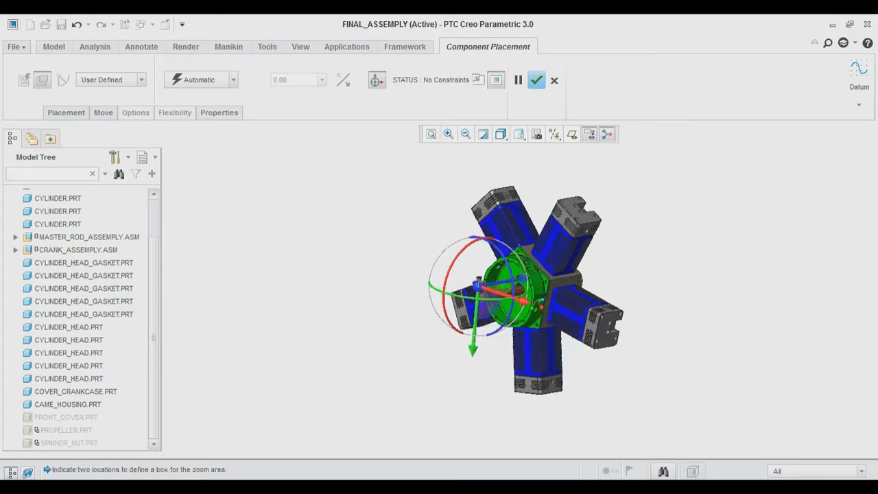
pyautogui.click(610, 269)
pyautogui.click(466, 135)
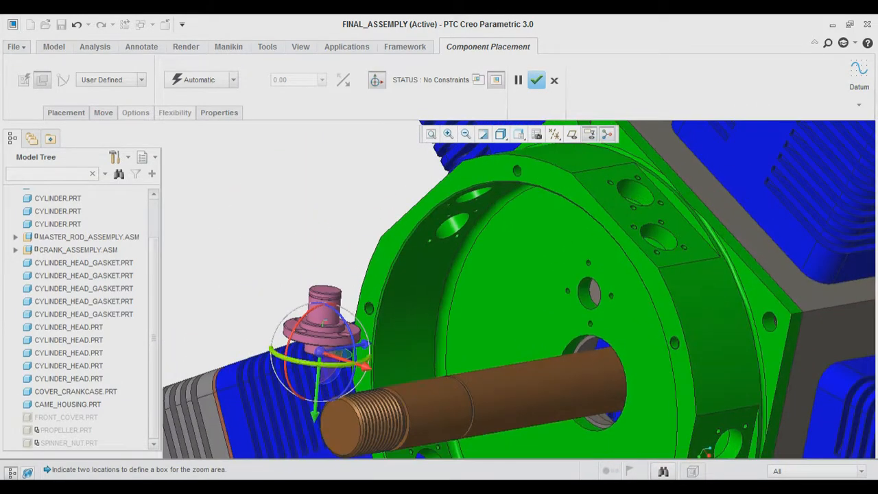
pyautogui.moveTo(356, 362); pyautogui.dragTo(349, 309)
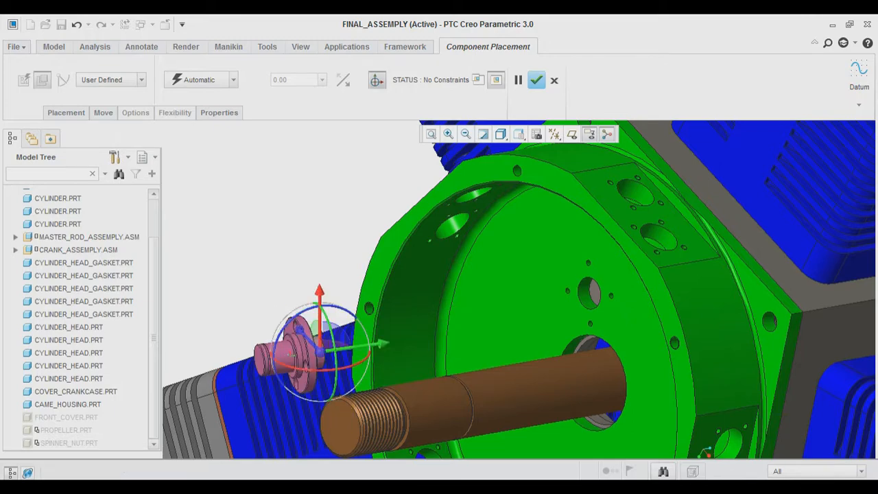
# Make the flanged shaft coaxial with the hole above the crankshaft in the cam housing using a Coincident constraint
pyautogui.click(377, 80)
pyautogui.moveTo(314, 347); pyautogui.dragTo(294, 353, button='middle')
pyautogui.click(594, 296)
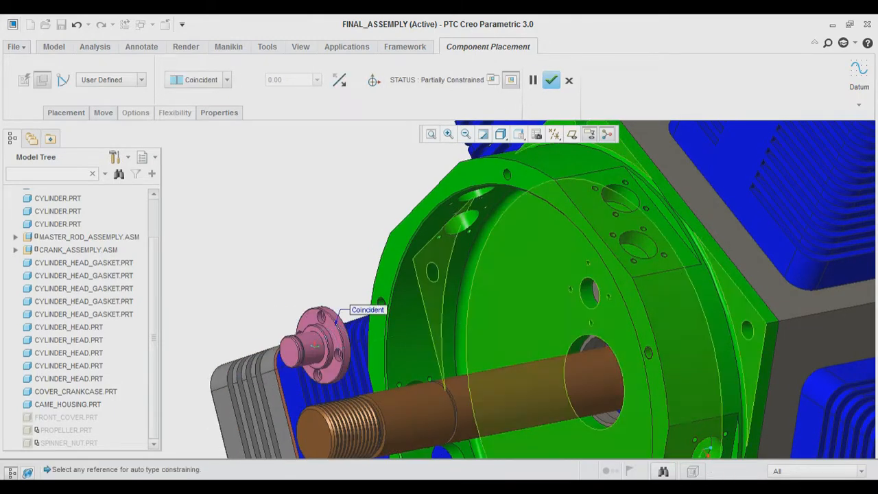
pyautogui.click(349, 364)
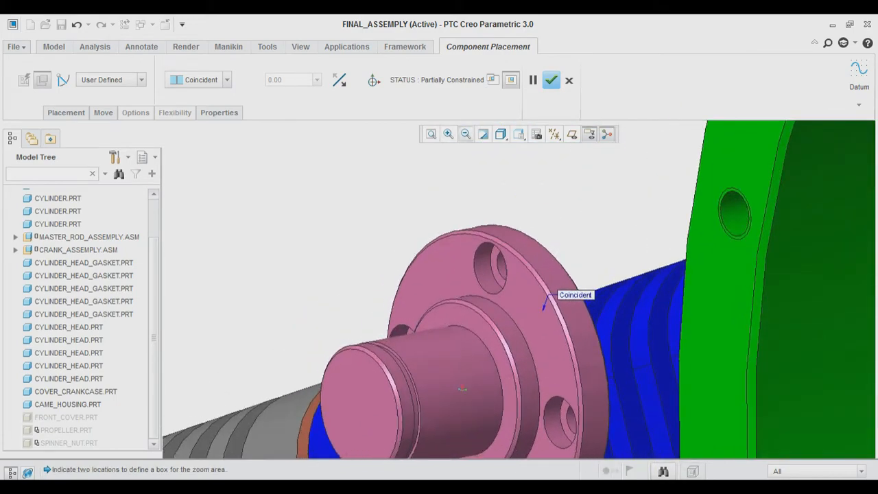
pyautogui.click(465, 134)
# Display the datum axes and orient the flange's bolt-hole axis to the matching small hole in the cam housing
pyautogui.click(555, 134)
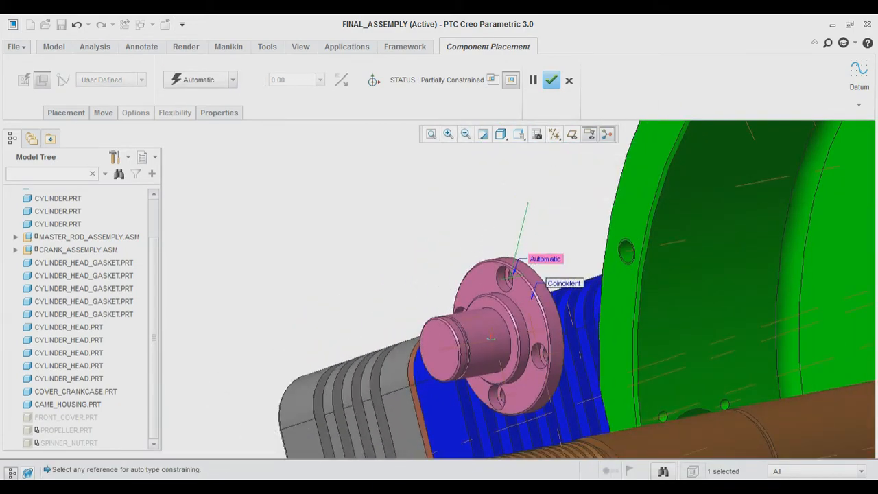
pyautogui.click(465, 134)
pyautogui.click(783, 229)
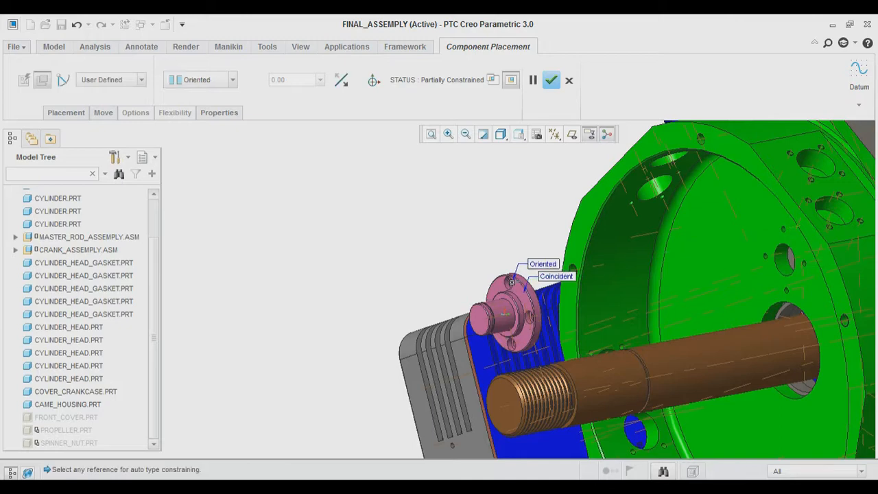
# Make the flange's back face coincident with the cam housing's inner face and accept the placement
pyautogui.click(694, 278)
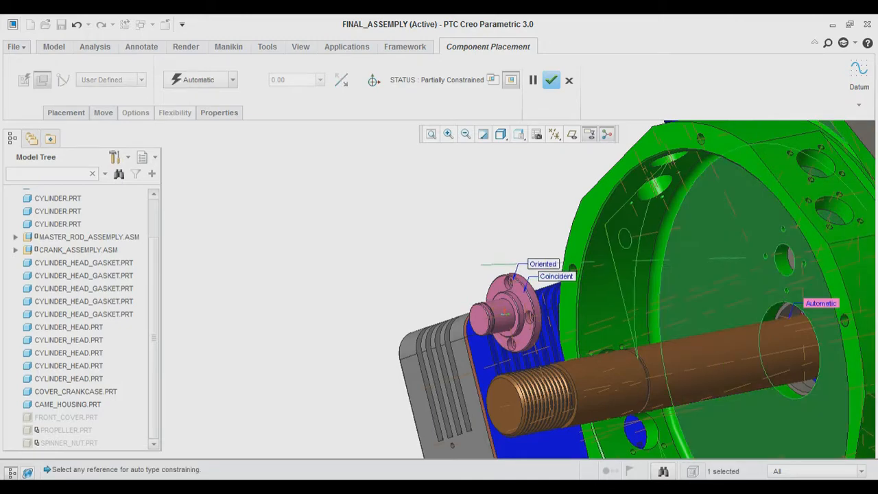
pyautogui.moveTo(695, 277); pyautogui.dragTo(584, 275, button='middle')
pyautogui.click(232, 80)
pyautogui.click(200, 138)
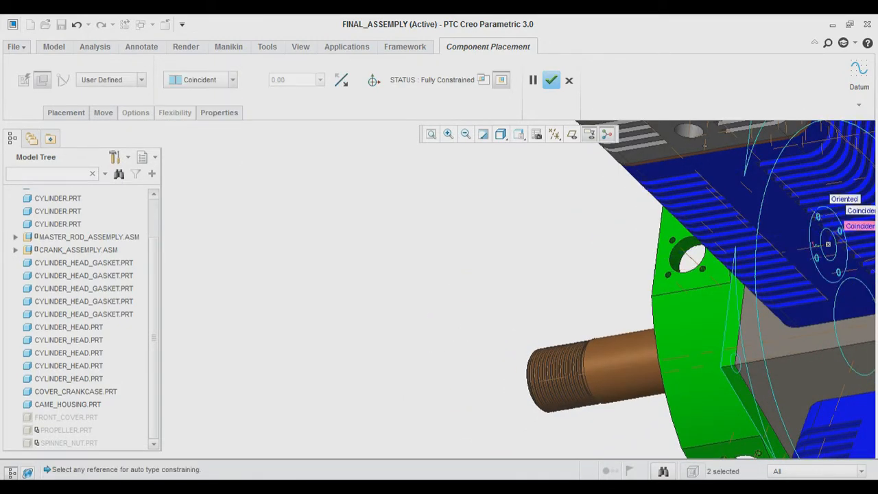
pyautogui.moveTo(426, 274); pyautogui.dragTo(528, 278, button='middle')
pyautogui.click(551, 80)
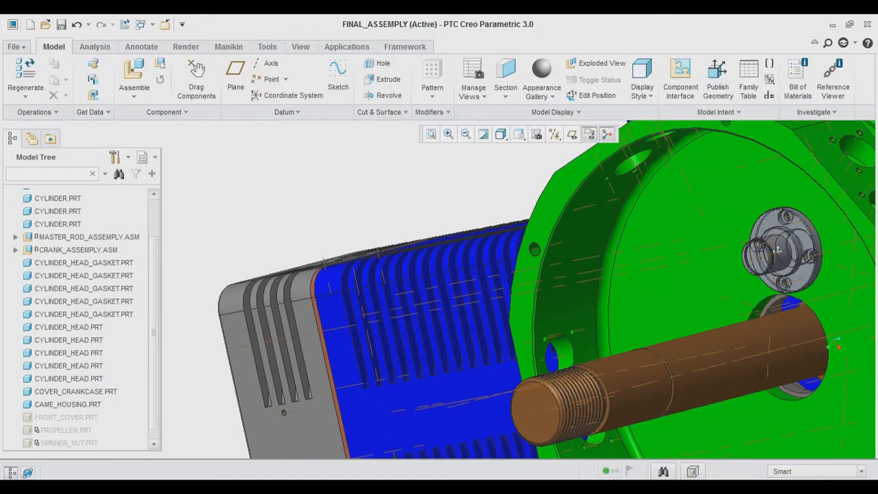
# Turn off the datum axis display and apply a dark grey appearance to INTERMEDIATE_GEAR_SHAFT.PRT
pyautogui.click(465, 135)
pyautogui.click(554, 134)
pyautogui.click(582, 164)
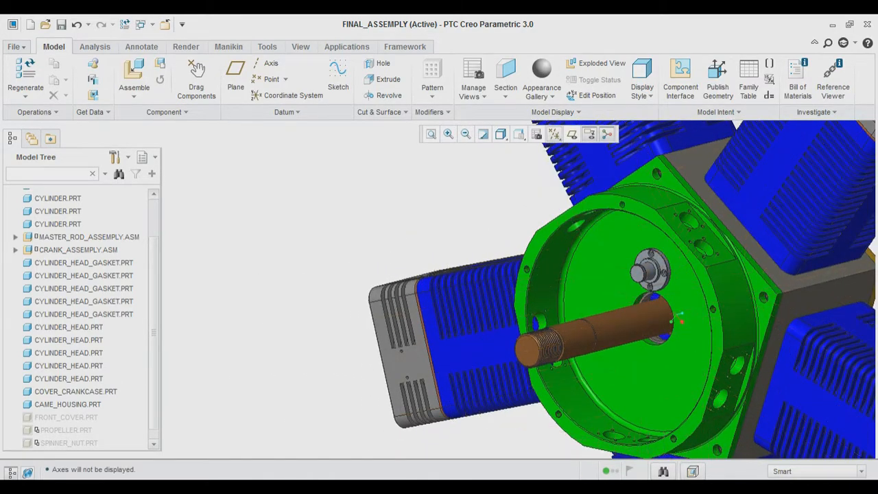
pyautogui.click(651, 270)
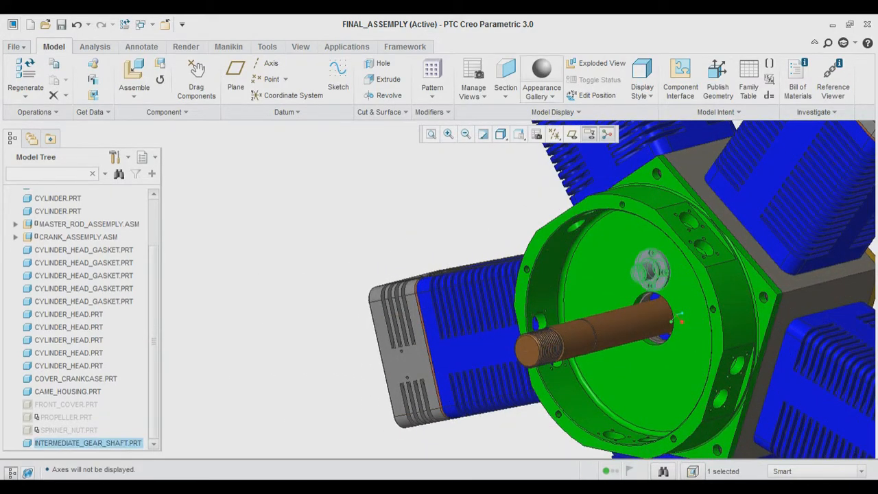
pyautogui.click(541, 91)
pyautogui.click(593, 245)
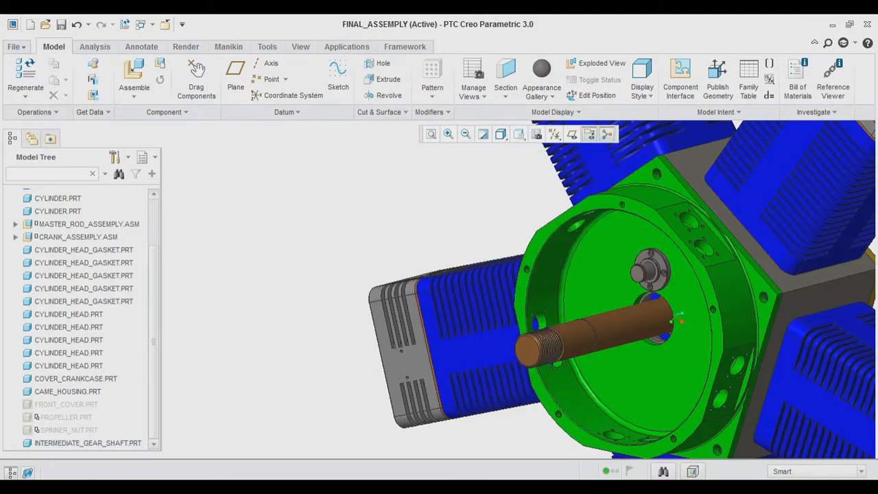
# Hide CAME_HOUSING.PRT and CRANKCASE.PRT to expose the front of the crankshaft
pyautogui.click(604, 236)
pyautogui.rightClick(91, 392)
pyautogui.click(118, 297)
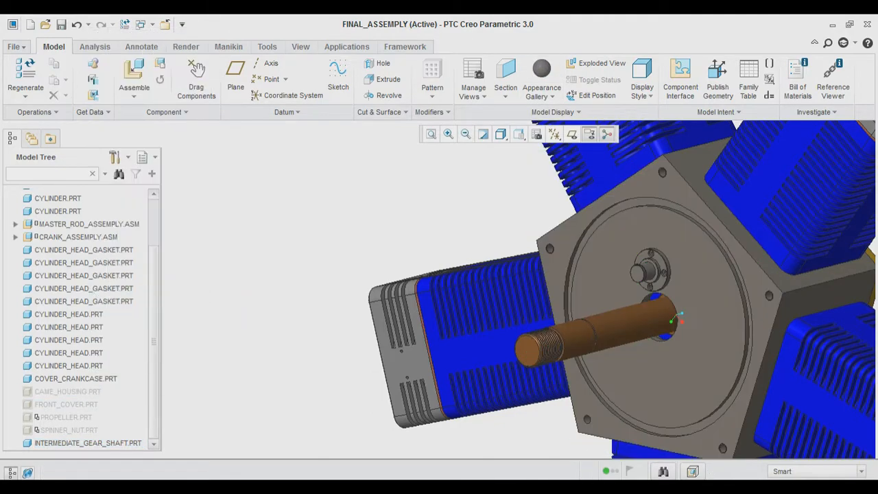
pyautogui.scroll(2, 103, 275)
pyautogui.click(64, 208)
pyautogui.rightClick(63, 208)
pyautogui.click(97, 270)
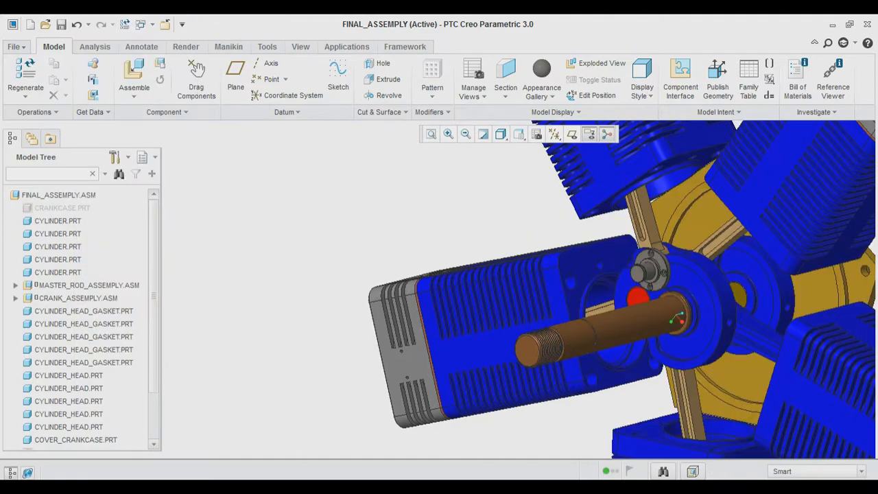
# Add spacing_housing.prt from the radial motor folder and move it beside the front crankshaft
pyautogui.moveTo(677, 317)
pyautogui.mouseDown(button='middle')
pyautogui.moveTo(645, 302)
pyautogui.moveTo(680, 317)
pyautogui.mouseUp(button='middle')
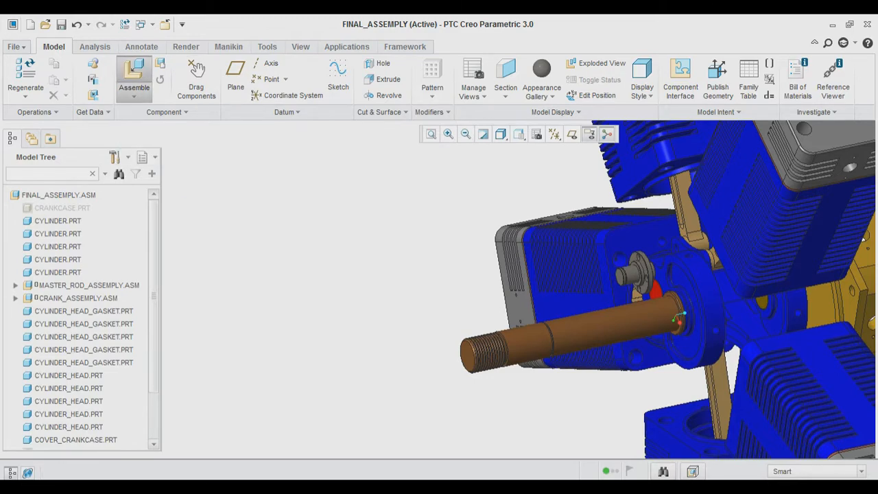
pyautogui.click(134, 76)
pyautogui.scroll(-3, 487, 261)
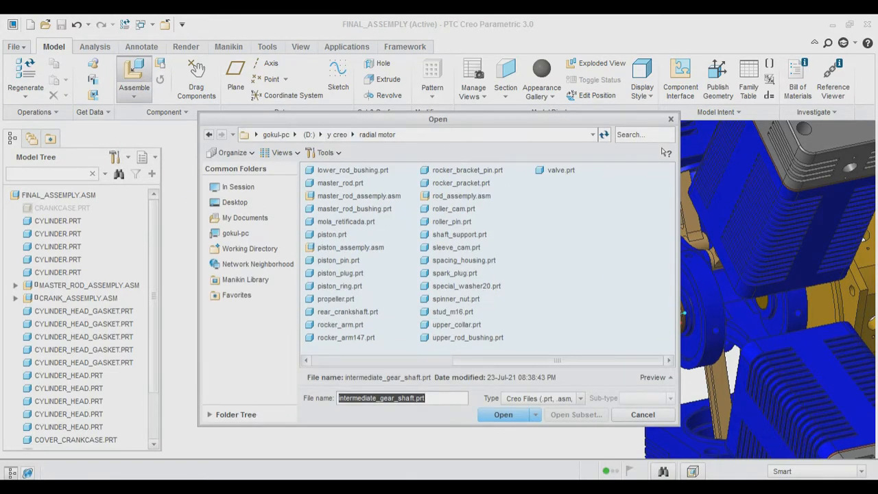
pyautogui.doubleClick(464, 260)
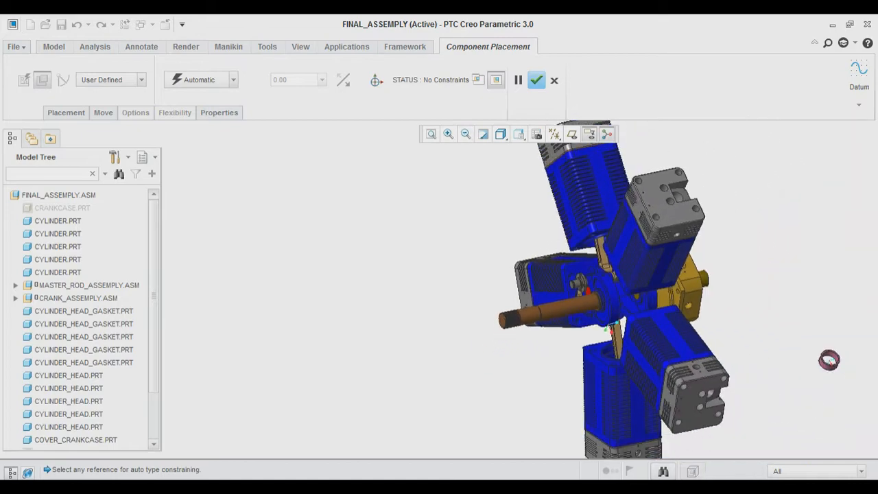
pyautogui.moveTo(830, 360); pyautogui.dragTo(574, 341)
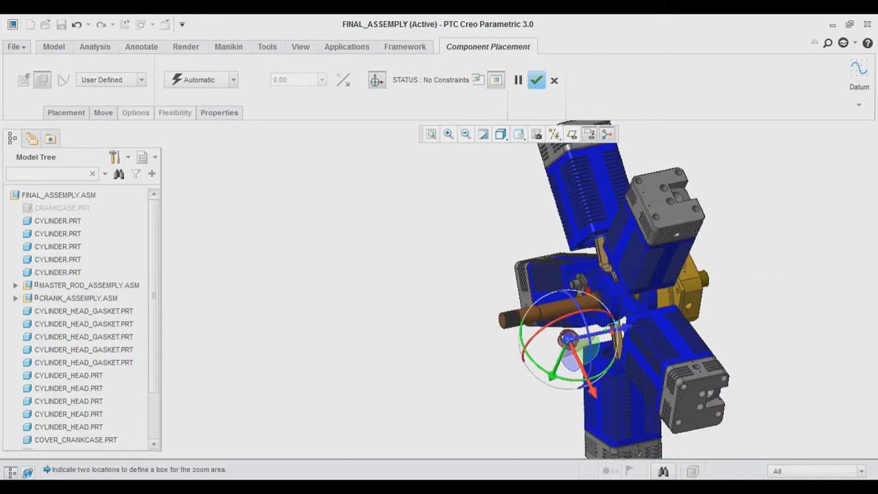
pyautogui.scroll(-5, 608, 371)
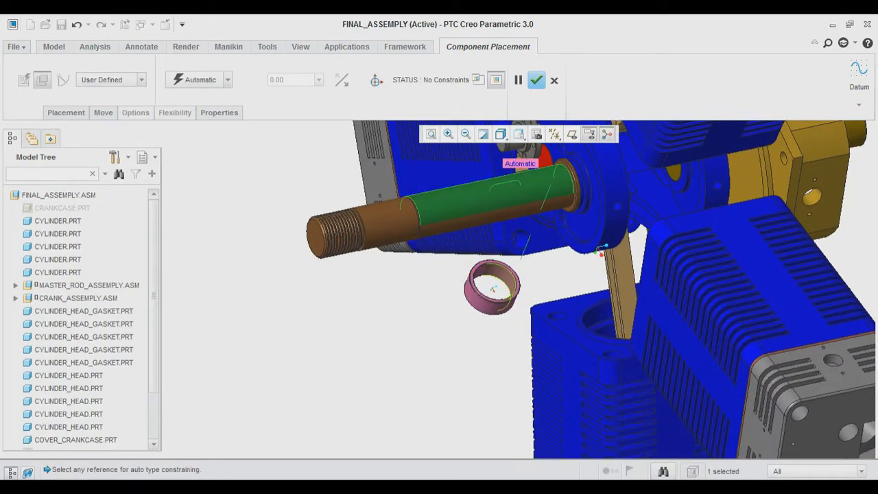
# Make the spacing ring coaxial with the front crankshaft, position its end face relative to the shaft's collar, and accept the placement
pyautogui.click(505, 189)
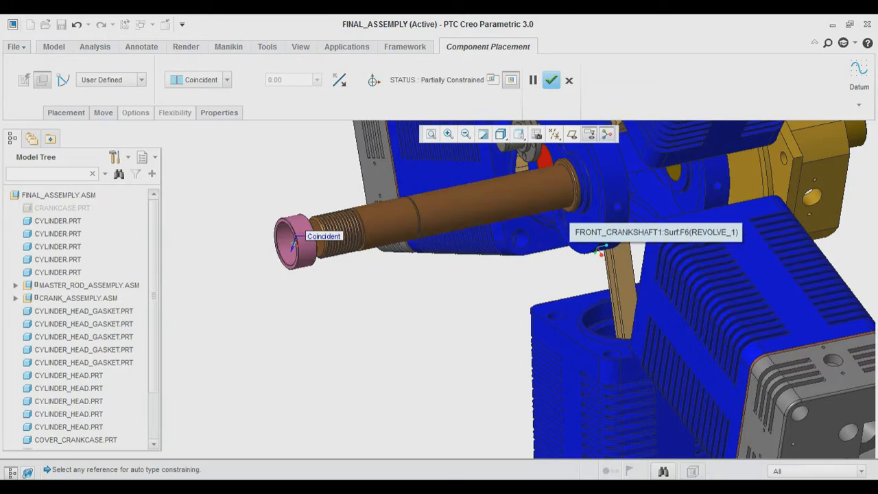
pyautogui.click(448, 134)
pyautogui.click(533, 158)
pyautogui.click(594, 232)
pyautogui.click(466, 134)
pyautogui.click(539, 237)
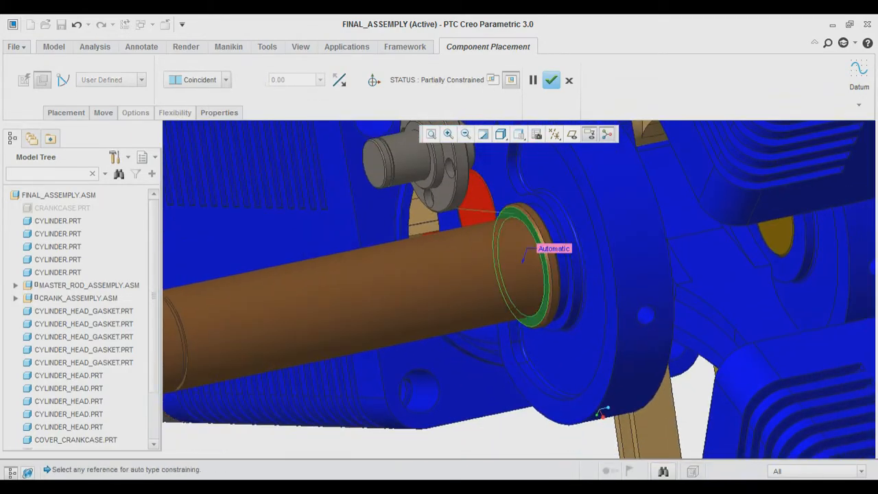
pyautogui.click(466, 134)
pyautogui.moveTo(536, 288); pyautogui.dragTo(452, 295, button='middle')
pyautogui.click(241, 313)
pyautogui.press('Return')
pyautogui.click(551, 80)
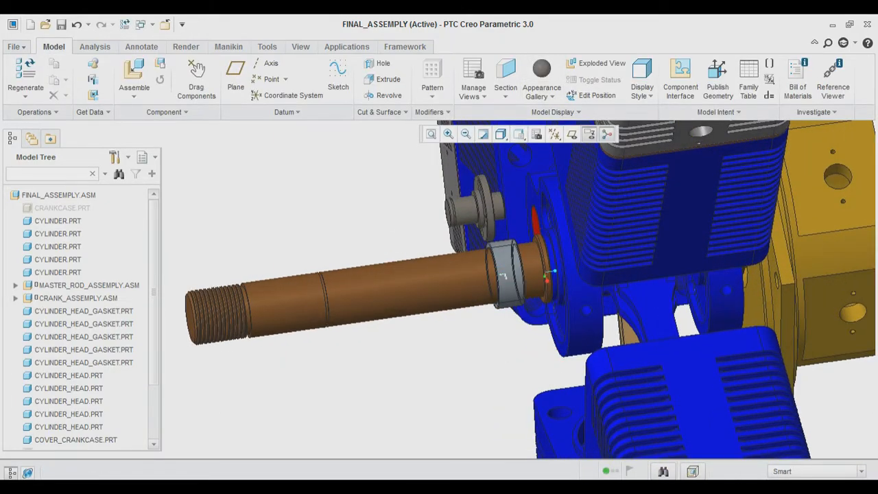
# Apply the gold appearance to SPACING_HOUSING.PRT
pyautogui.click(541, 78)
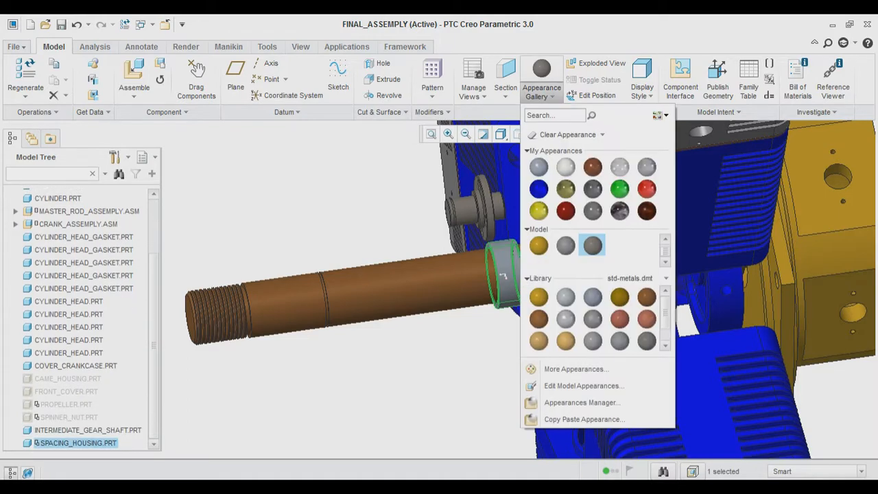
pyautogui.click(539, 244)
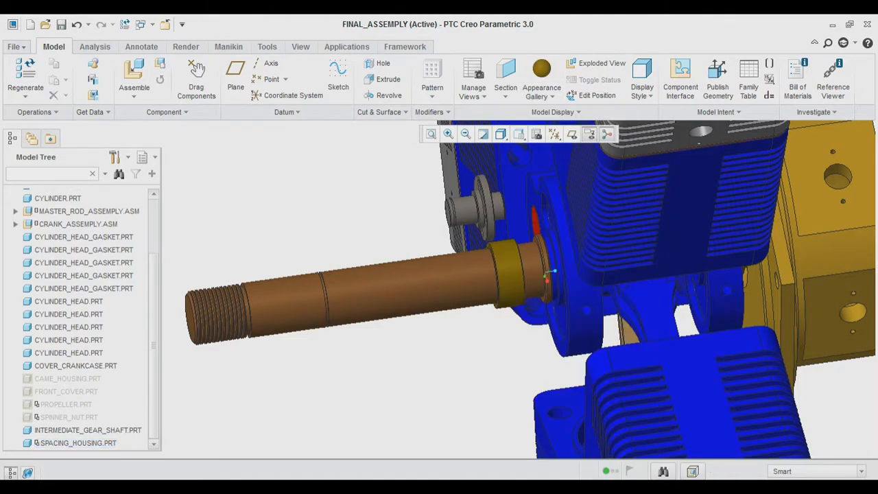
# Add central_gear_39.prt, bring it beside the crankshaft, and make its bore coincident with the shaft surface
pyautogui.click(134, 72)
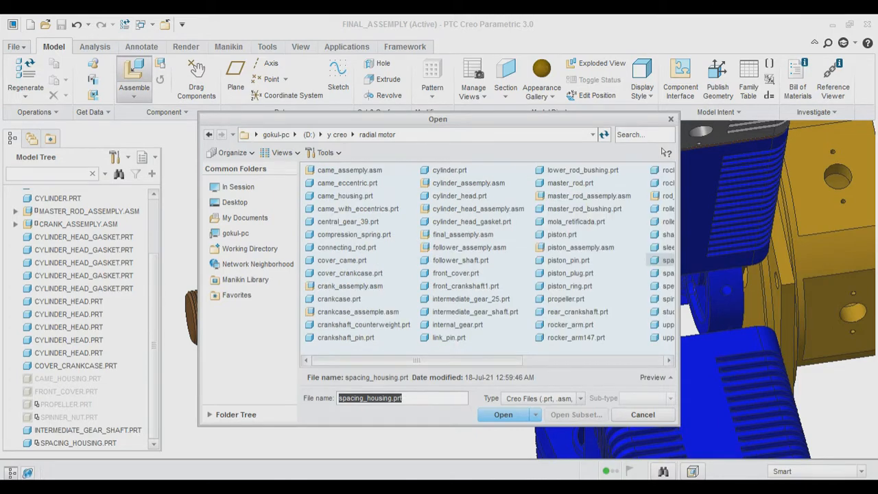
pyautogui.click(503, 414)
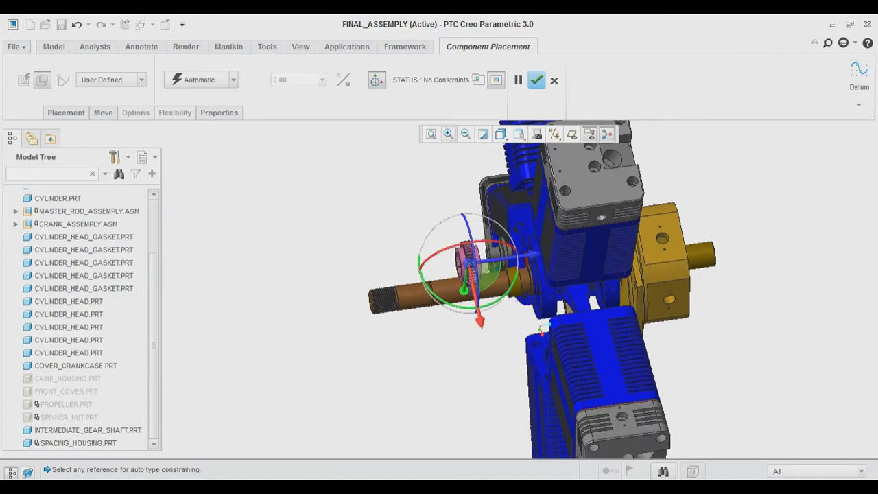
pyautogui.click(448, 134)
pyautogui.click(439, 236)
pyautogui.click(575, 330)
pyautogui.click(377, 80)
pyautogui.click(349, 206)
pyautogui.click(419, 294)
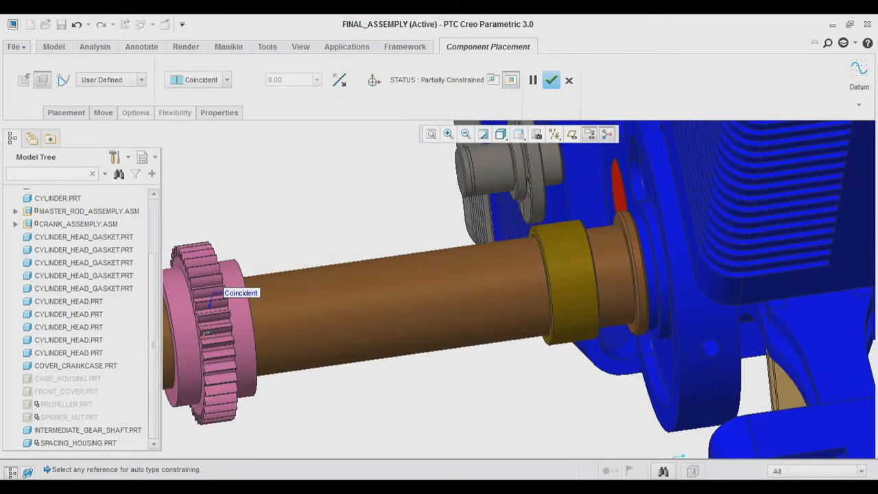
# Constrain the central gear's keyway face parallel to the crankshaft's keyway face
pyautogui.moveTo(343, 329); pyautogui.dragTo(569, 350, button='middle')
pyautogui.click(513, 370)
pyautogui.click(635, 314)
pyautogui.click(233, 79)
pyautogui.click(202, 125)
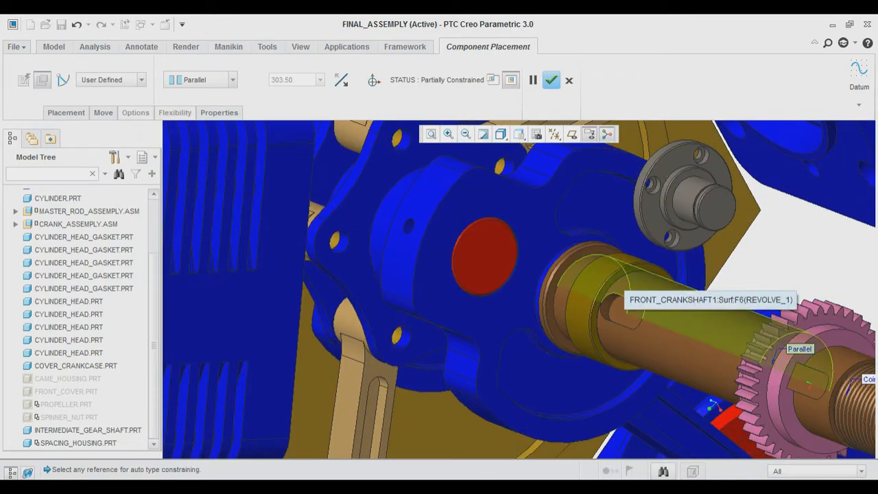
# Make the central gear's end face coincident with the front face of the gold spacing ring and accept the placement
pyautogui.click(599, 306)
pyautogui.moveTo(562, 309); pyautogui.dragTo(638, 308, button='middle')
pyautogui.click(466, 134)
pyautogui.moveTo(562, 330); pyautogui.dragTo(596, 403, button='middle')
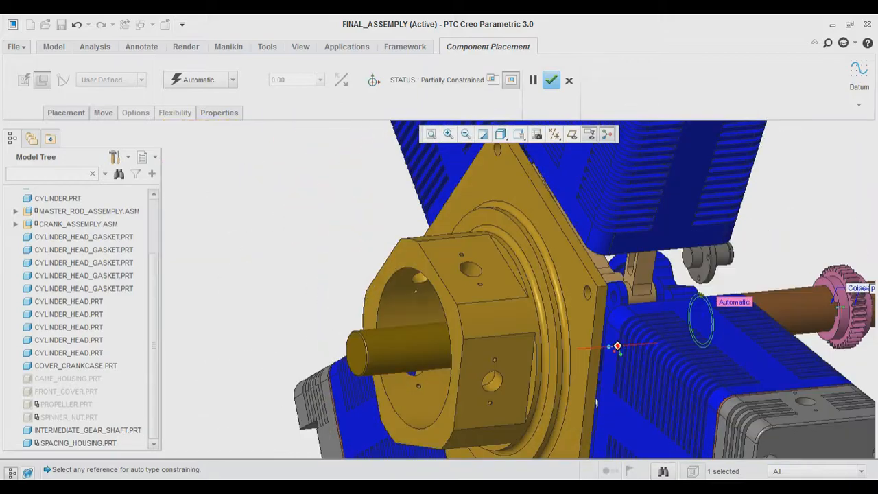
pyautogui.click(199, 139)
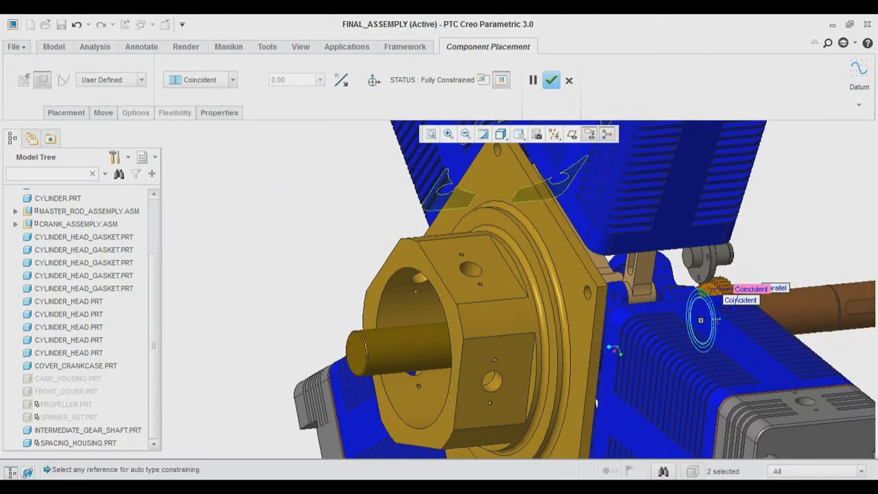
pyautogui.moveTo(480, 330); pyautogui.dragTo(542, 309, button='middle')
pyautogui.click(552, 81)
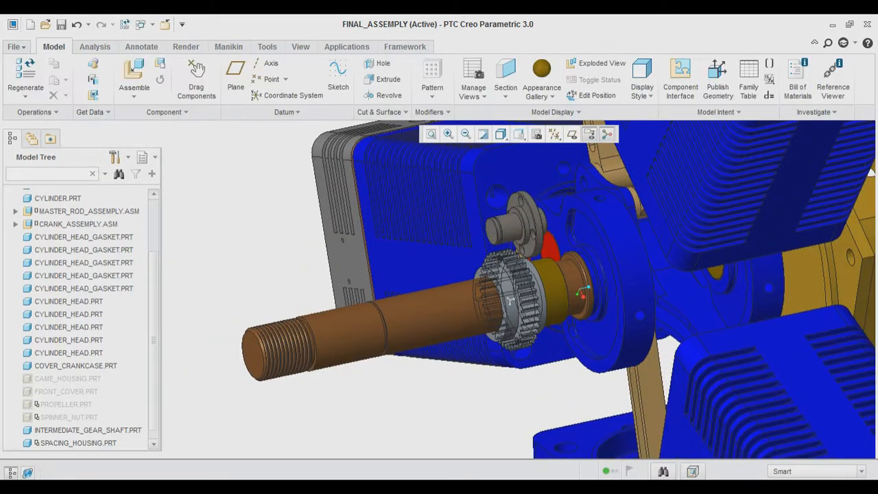
# Apply the blue appearance to CENTRAL_GEAR_39.PRT
pyautogui.scroll(-1, 79, 412)
pyautogui.click(79, 444)
pyautogui.click(542, 96)
pyautogui.click(539, 191)
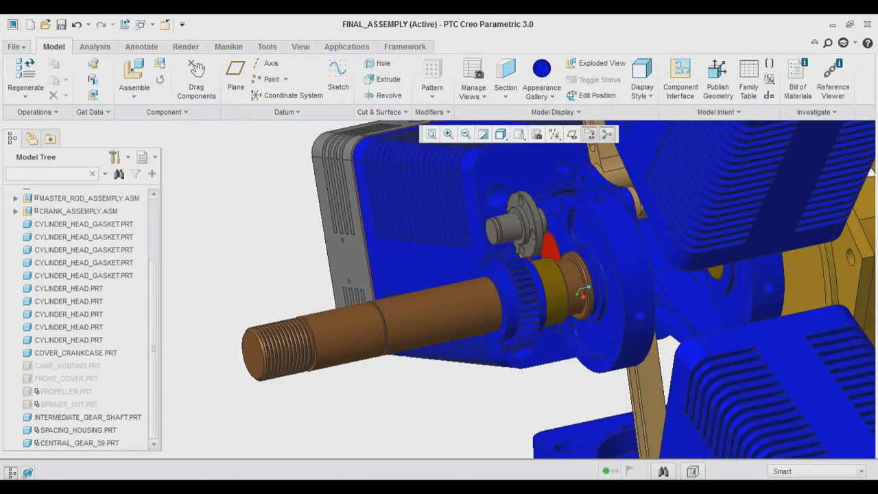
# Unhide CRANKCASE.PRT and CAME_HOUSING.PRT around the crankshaft
pyautogui.moveTo(508, 261); pyautogui.dragTo(521, 290, button='middle')
pyautogui.scroll(4, 523, 288)
pyautogui.scroll(1, 79, 343)
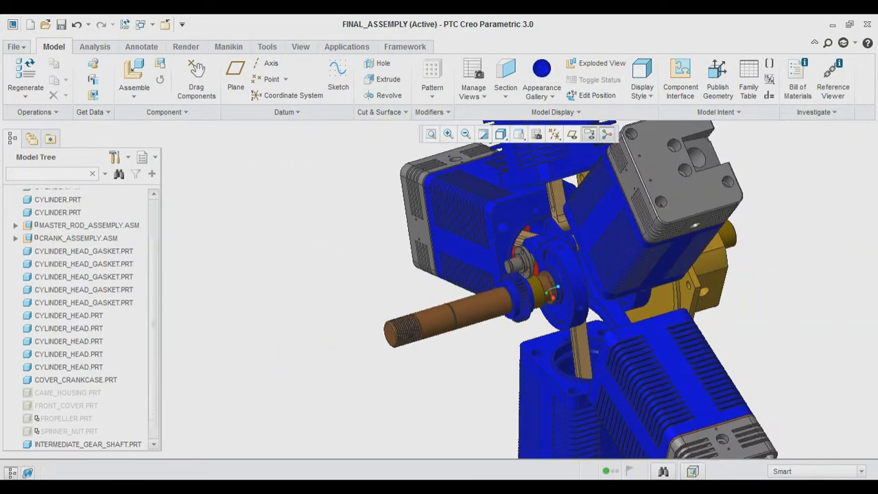
pyautogui.scroll(3, 79, 315)
pyautogui.rightClick(87, 207)
pyautogui.click(122, 271)
pyautogui.click(329, 275)
pyautogui.moveTo(411, 288)
pyautogui.mouseDown(button='middle')
pyautogui.moveTo(378, 291)
pyautogui.moveTo(402, 287)
pyautogui.mouseUp(button='middle')
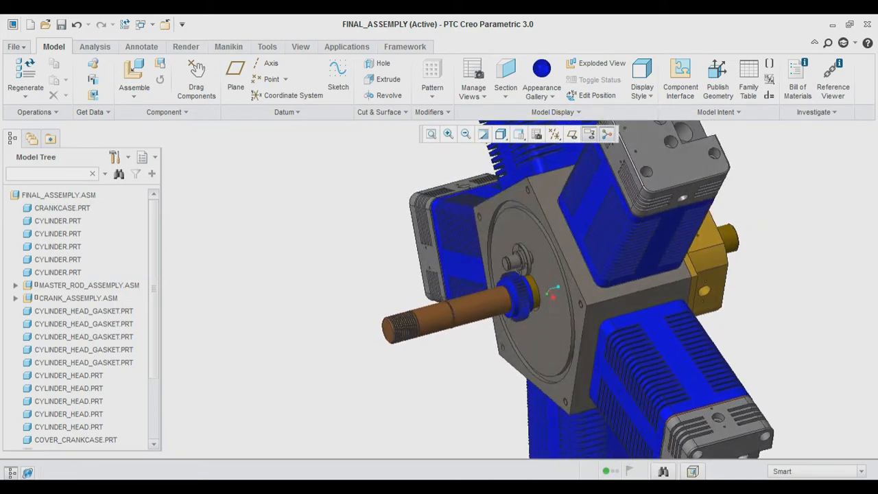
pyautogui.scroll(-3, 79, 319)
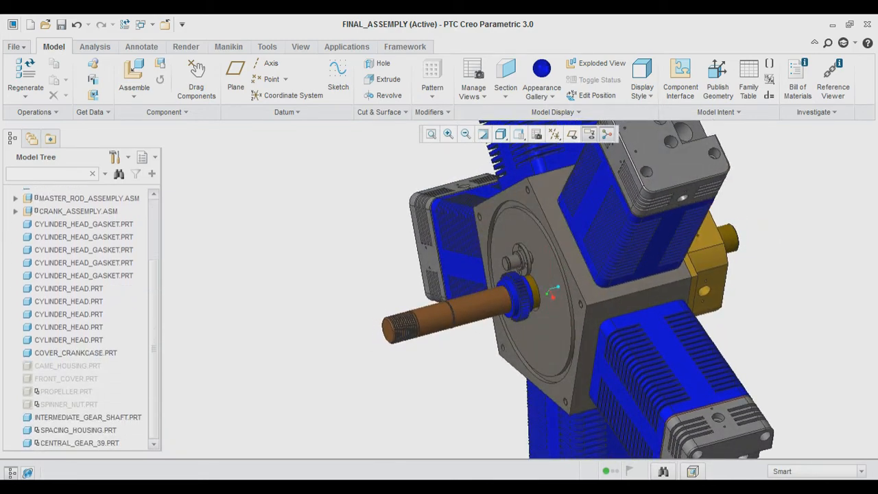
pyautogui.rightClick(67, 366)
pyautogui.click(88, 280)
# Insert intermediate_gear_25.prt into the assembly as a component with a Pin connection
pyautogui.click(134, 75)
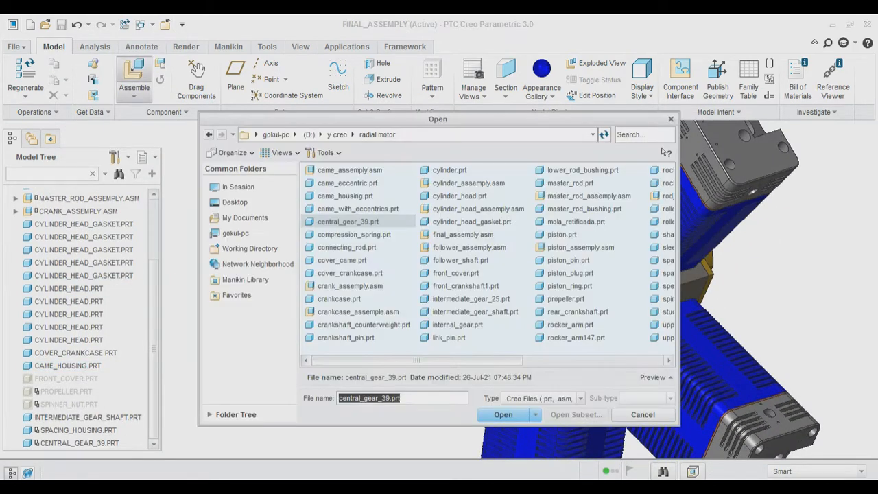
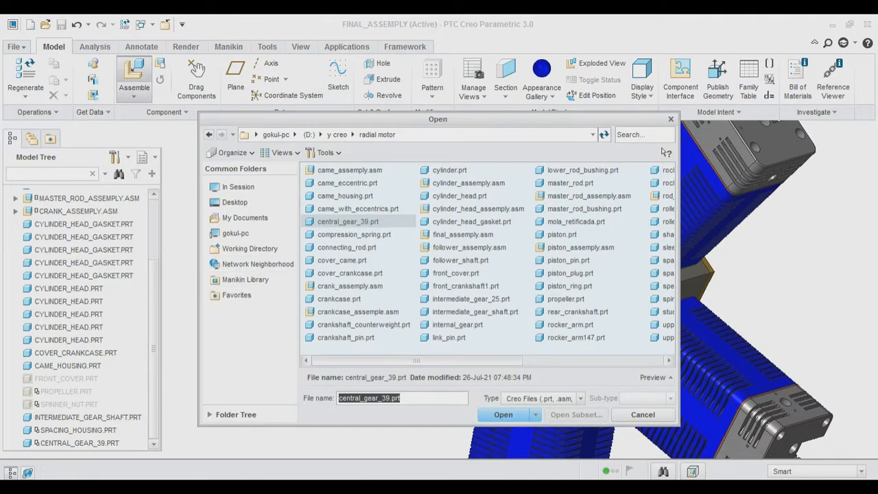
pyautogui.doubleClick(471, 299)
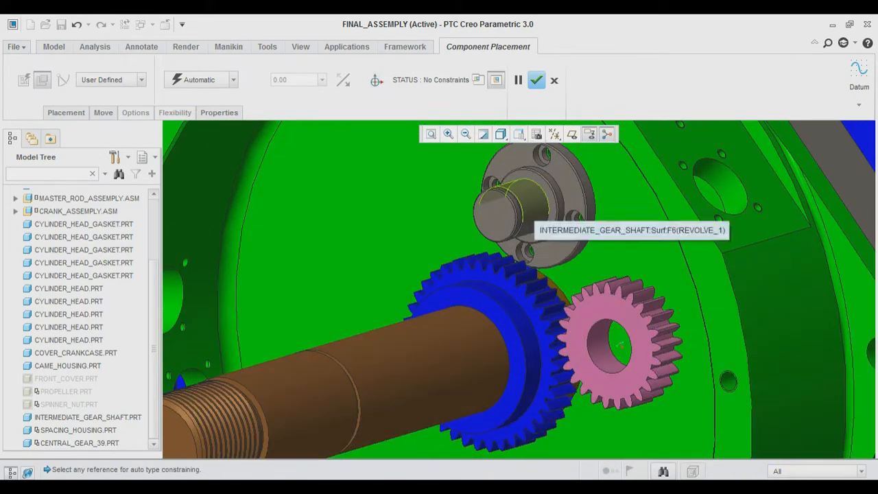
pyautogui.click(110, 80)
pyautogui.click(97, 118)
# Display the datum axes and align the intermediate gear's axis with the intermediate gear shaft's axis
pyautogui.click(555, 134)
pyautogui.click(555, 164)
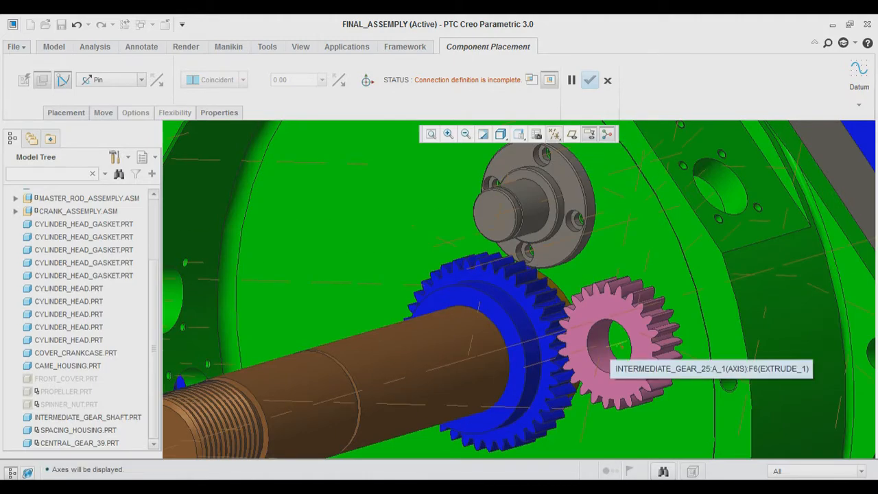
pyautogui.click(619, 346)
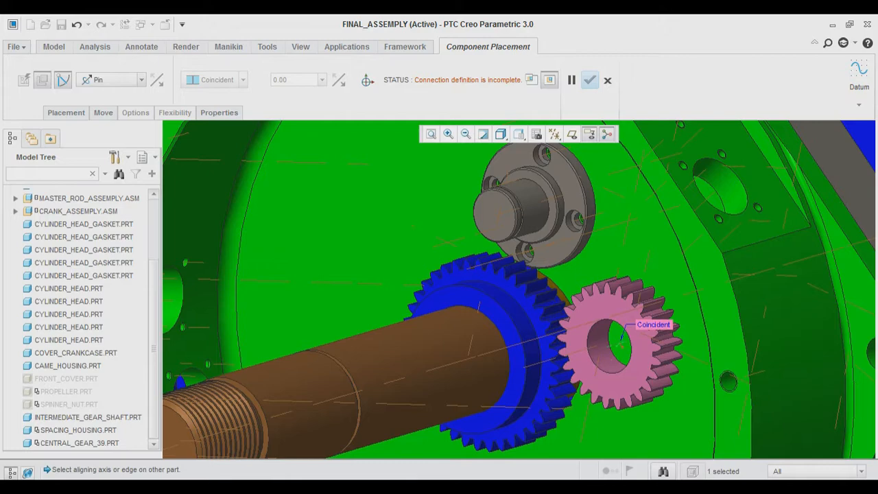
pyautogui.click(518, 219)
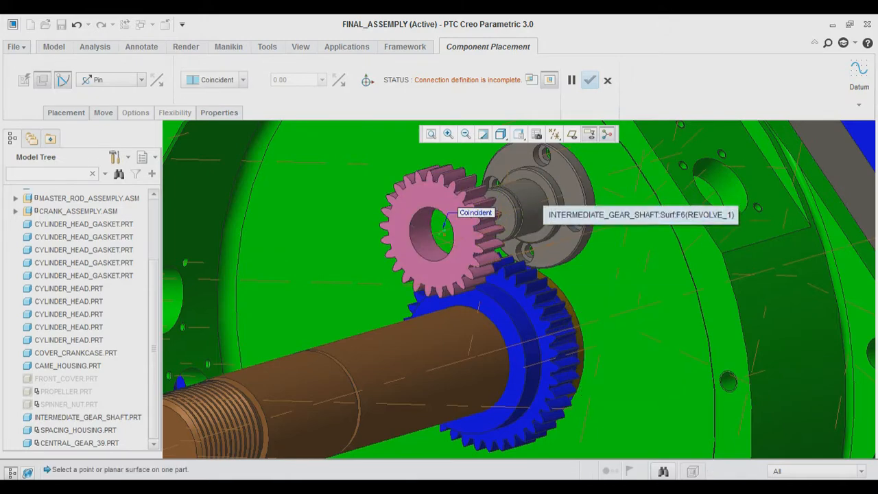
# Make the intermediate gear's end face coincident with the matching face on the gear shaft side and accept the placement
pyautogui.moveTo(439, 274); pyautogui.dragTo(234, 268, button='middle')
pyautogui.click(508, 199)
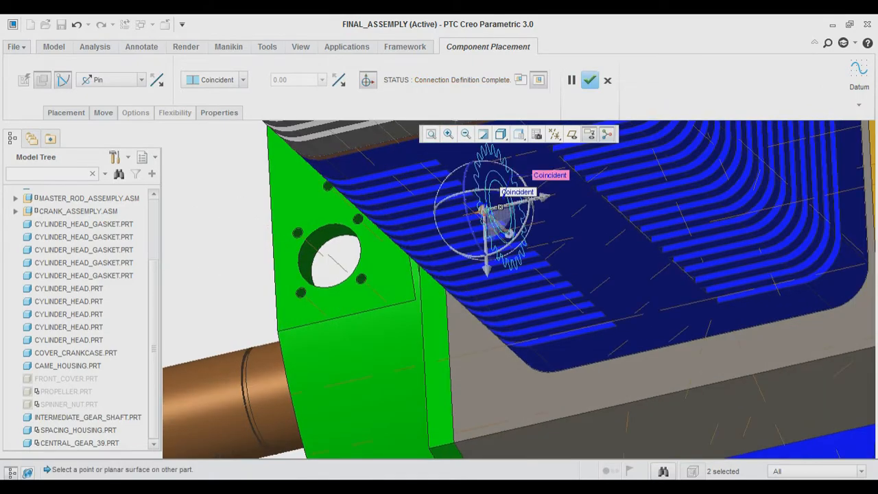
pyautogui.moveTo(508, 199); pyautogui.dragTo(426, 275, button='middle')
pyautogui.middleClick(425, 275)
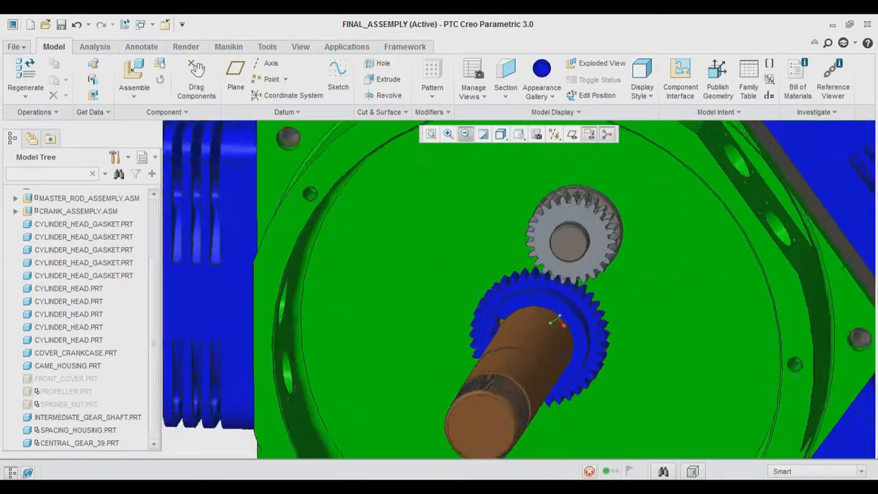
# Apply the ptc-std-gold appearance to INTERMEDIATE_GEAR_25.PRT
pyautogui.click(541, 91)
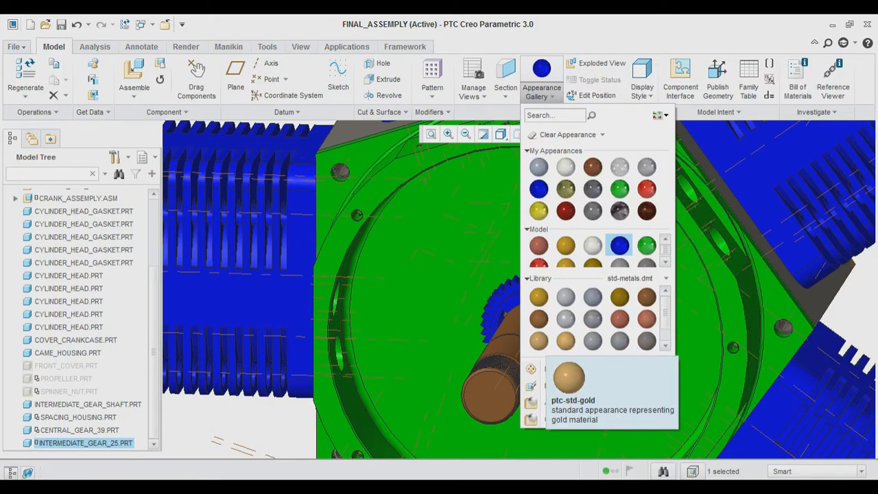
pyautogui.click(540, 341)
pyautogui.scroll(3, 524, 289)
pyautogui.moveTo(523, 289); pyautogui.dragTo(439, 265, button='middle')
pyautogui.keyDown('shift'); pyautogui.moveTo(439, 265); pyautogui.dragTo(618, 243, button='middle'); pyautogui.keyUp('shift')
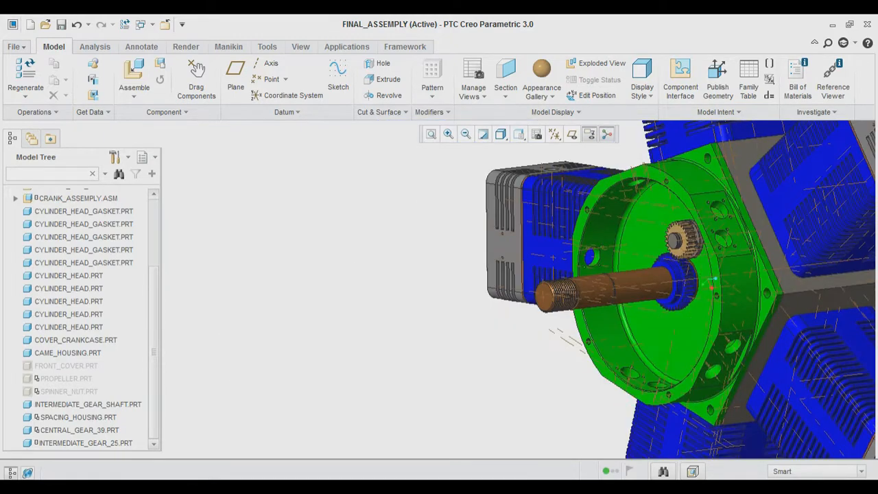
# Hide CRANKCASE.PRT, COVER_CRANKCASE.PRT, CAME_HOUSING.PRT and INTERMEDIATE_GEAR_SHAFT.PRT
pyautogui.scroll(5, 79, 316)
pyautogui.click(61, 208)
pyautogui.scroll(-1, 62, 208)
pyautogui.scroll(-3, 82, 319)
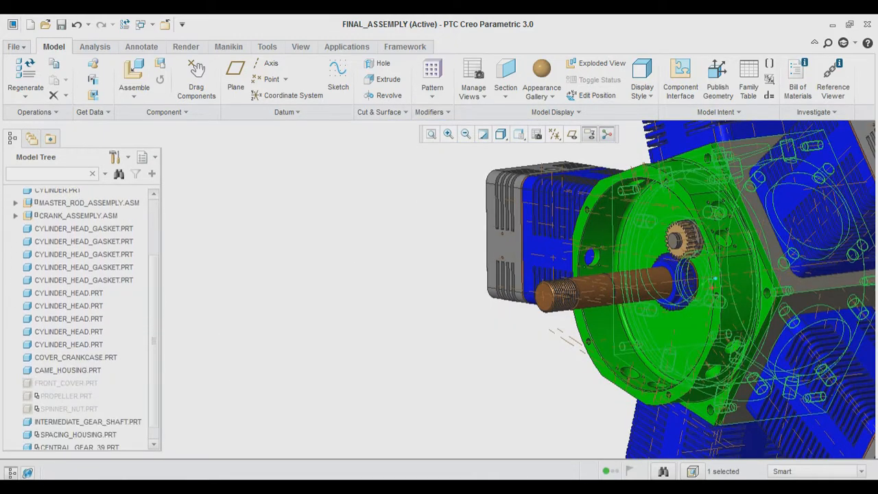
pyautogui.keyDown('ctrl'); pyautogui.click(67, 371); pyautogui.keyUp('ctrl')
pyautogui.scroll(-1, 67, 370)
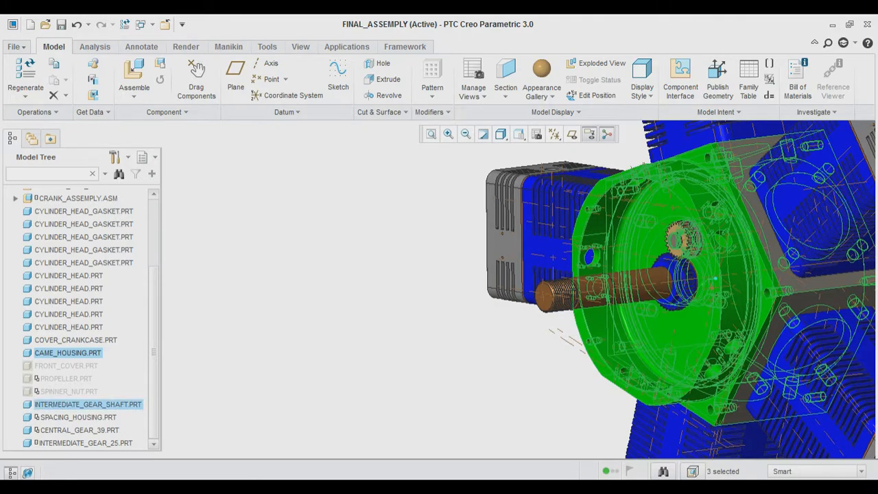
pyautogui.keyDown('ctrl'); pyautogui.click(65, 341); pyautogui.keyUp('ctrl')
pyautogui.rightClick(65, 342)
pyautogui.click(78, 291)
pyautogui.moveTo(439, 295); pyautogui.dragTo(415, 299, button='middle')
# Insert came_assemply.asm and move it in front of the crankshaft's threaded end
pyautogui.click(134, 69)
pyautogui.click(350, 170)
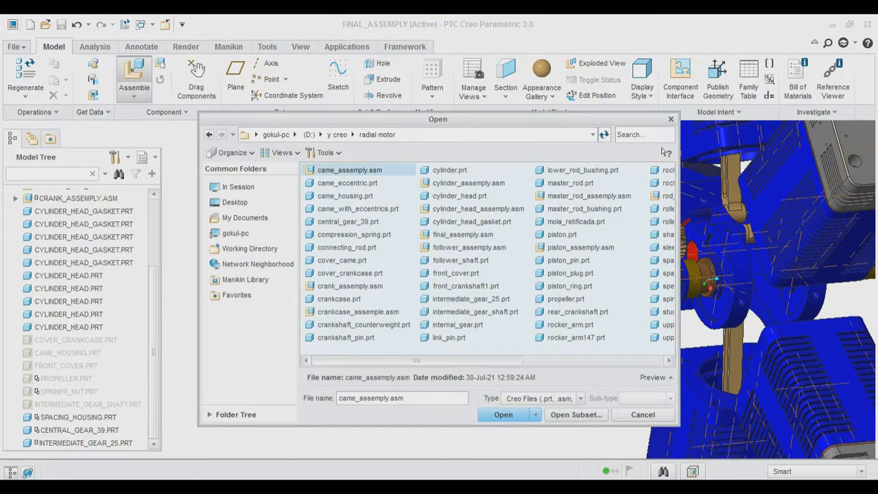
pyautogui.click(503, 415)
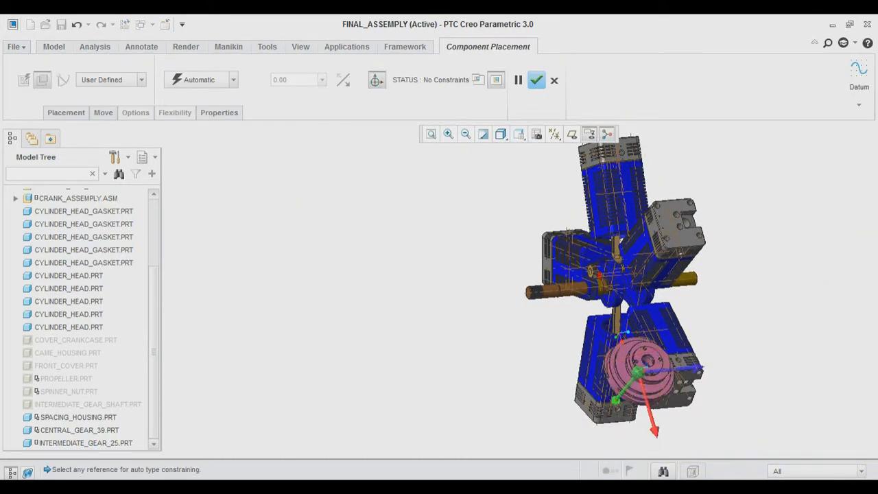
pyautogui.click(491, 306)
pyautogui.moveTo(508, 285); pyautogui.dragTo(450, 308)
pyautogui.moveTo(473, 306); pyautogui.dragTo(443, 306, button='middle')
pyautogui.moveTo(513, 300); pyautogui.dragTo(553, 293)
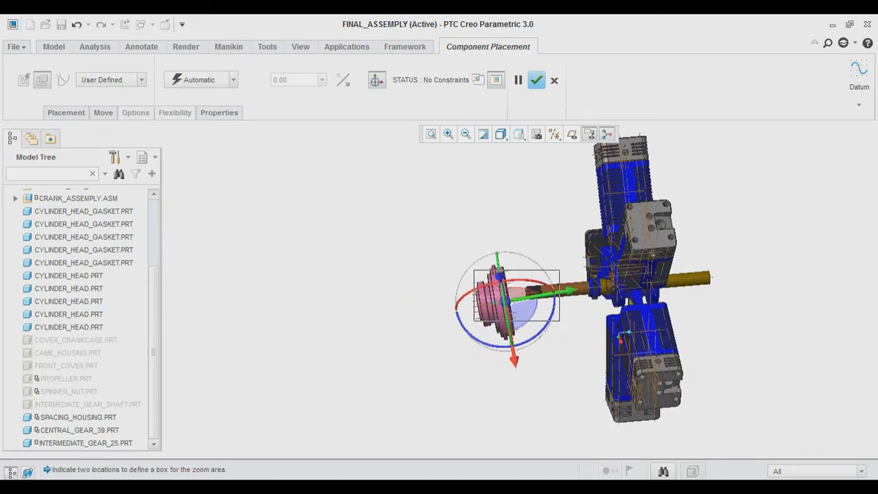
pyautogui.click(559, 321)
pyautogui.moveTo(480, 308); pyautogui.dragTo(335, 369, button='middle')
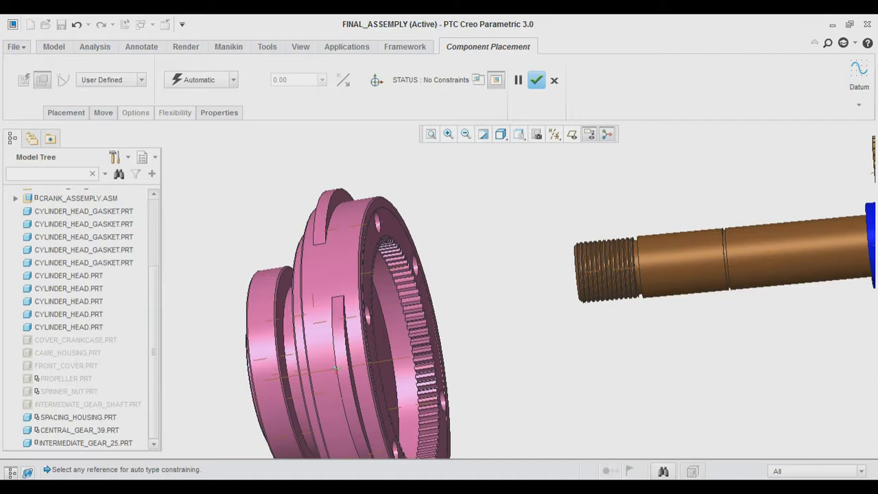
# Give the cam assembly a Pin connection and align its axis with the crankshaft's axis
pyautogui.click(142, 80)
pyautogui.click(99, 117)
pyautogui.moveTo(481, 308); pyautogui.dragTo(377, 333, button='middle')
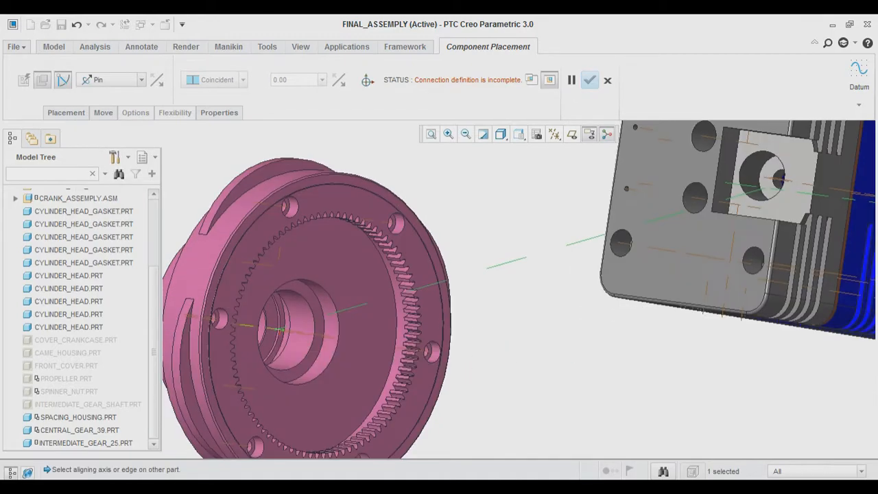
pyautogui.click(274, 330)
pyautogui.scroll(3, 604, 274)
pyautogui.moveTo(604, 274)
pyautogui.mouseDown(button='middle')
pyautogui.moveTo(727, 278)
pyautogui.moveTo(611, 268)
pyautogui.mouseUp(button='middle')
# Make the cam assembly's bolt-hole ring face coincident with the central gear's engine-side toothed face and accept the placement
pyautogui.click(513, 191)
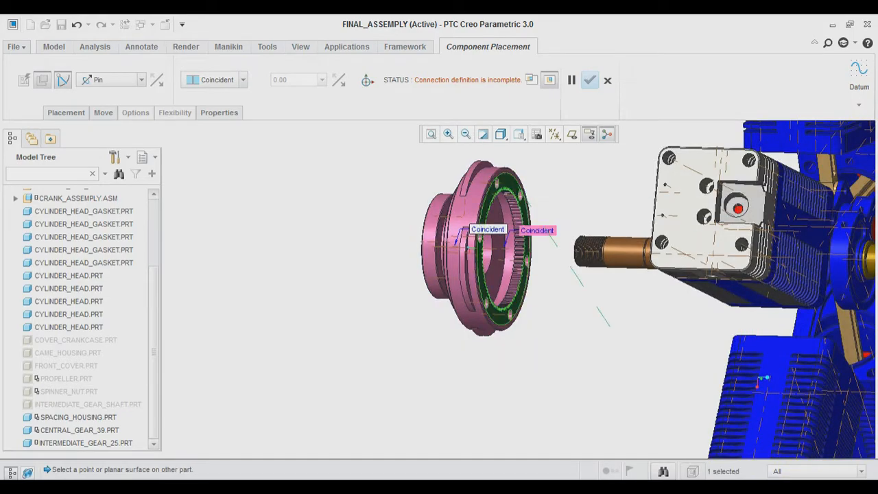
pyautogui.moveTo(512, 191); pyautogui.dragTo(425, 206, button='middle')
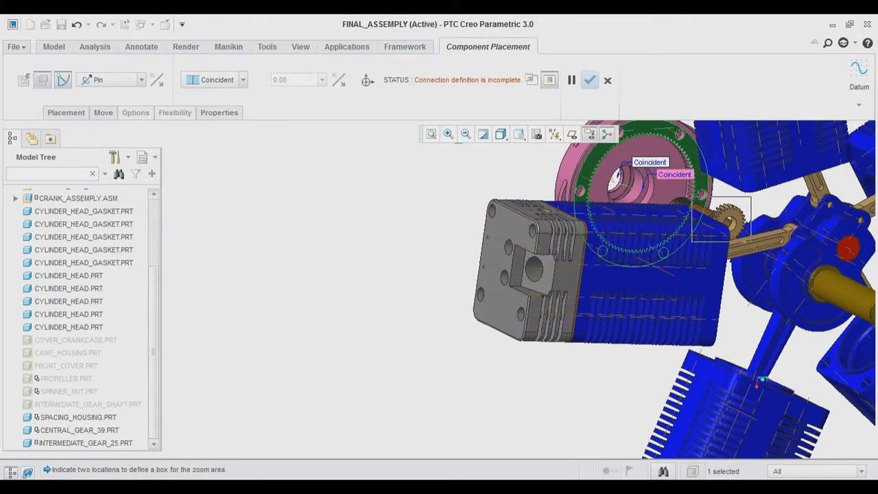
pyautogui.click(752, 241)
pyautogui.scroll(3, 494, 299)
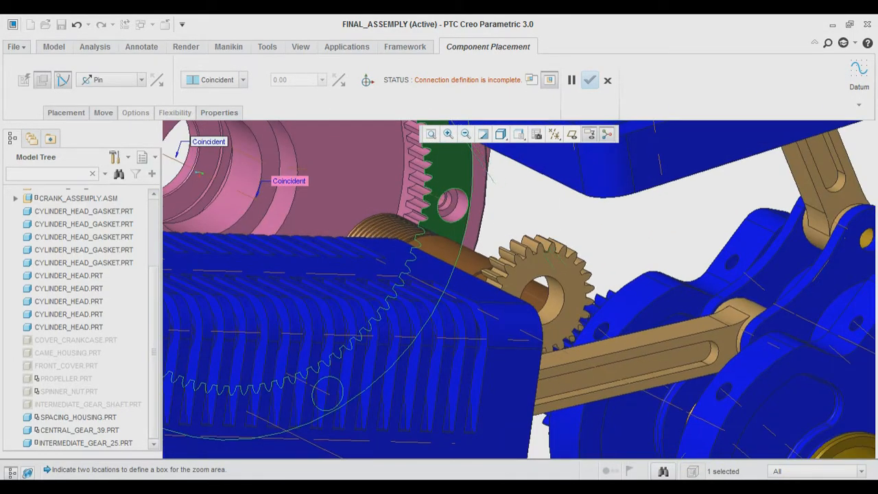
pyautogui.moveTo(494, 298); pyautogui.dragTo(583, 278, button='middle')
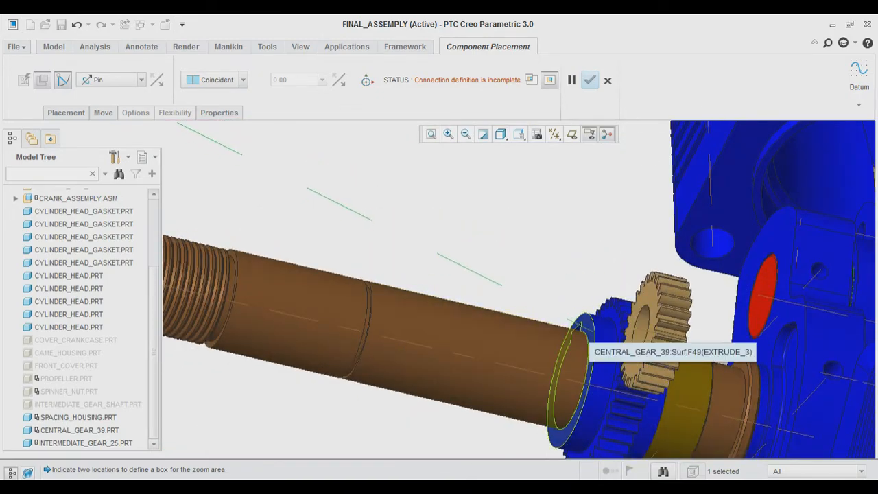
pyautogui.moveTo(586, 341); pyautogui.dragTo(601, 355, button='middle')
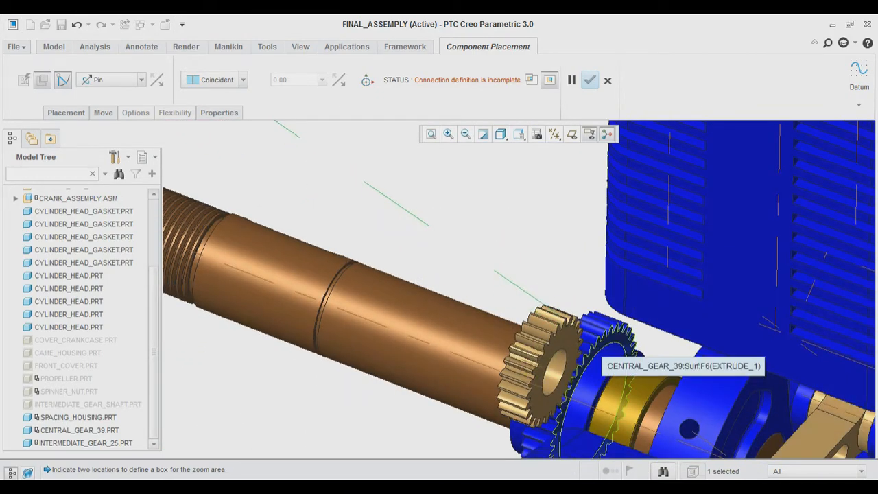
pyautogui.click(599, 356)
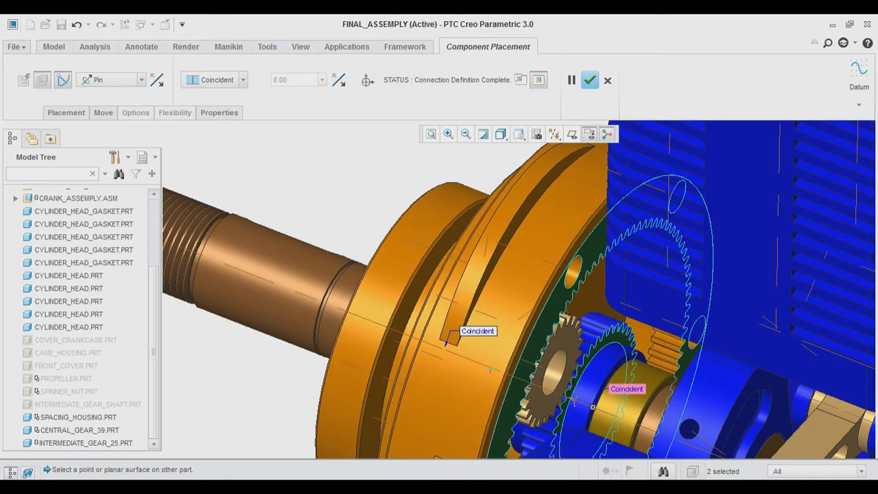
pyautogui.click(590, 81)
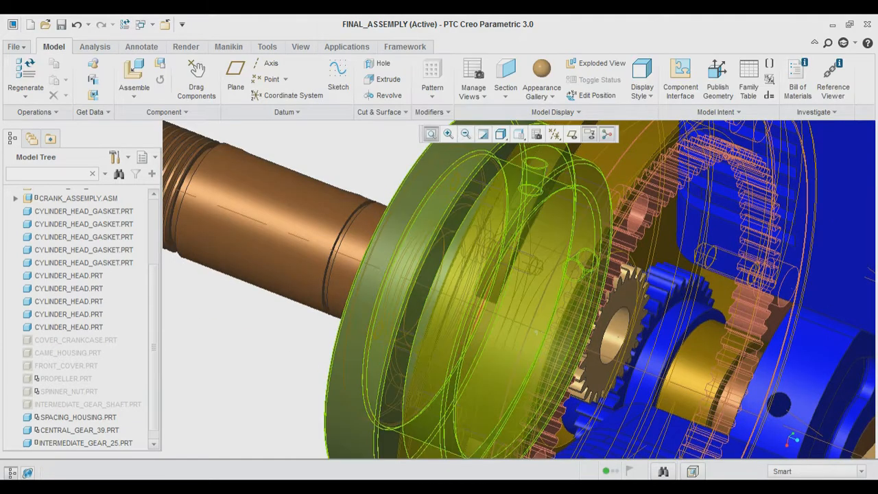
# Unhide CRANKCASE.PRT, COVER_CRANKCASE.PRT, CAME_HOUSING.PRT and INTERMEDIATE_GEAR_SHAFT.PRT
pyautogui.click(431, 134)
pyautogui.moveTo(336, 295); pyautogui.dragTo(590, 340, button='middle')
pyautogui.scroll(3, 82, 316)
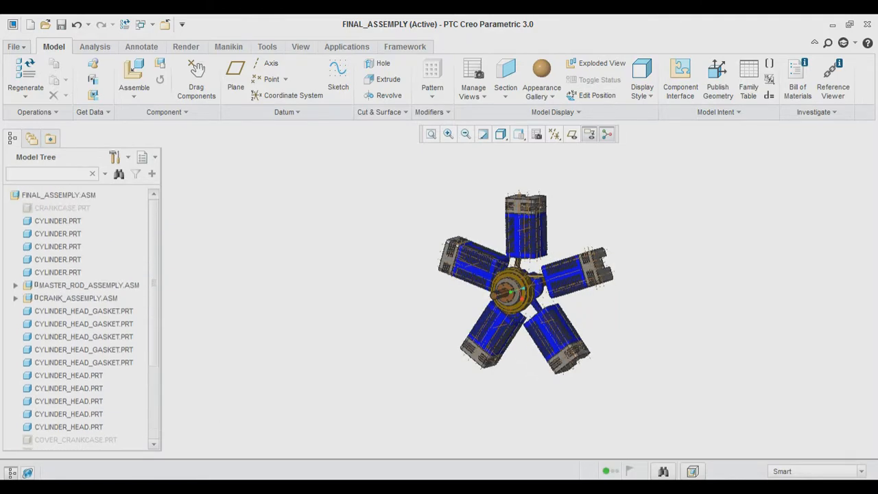
pyautogui.click(62, 208)
pyautogui.scroll(-3, 75, 275)
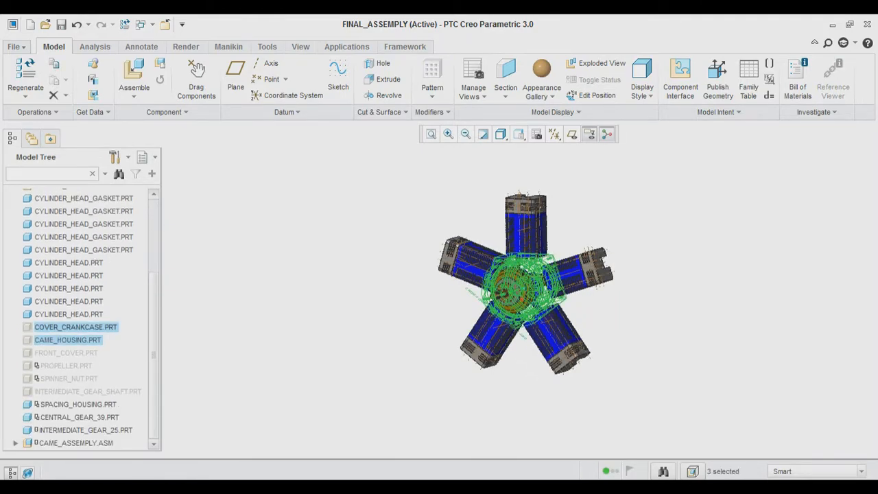
pyautogui.rightClick(81, 392)
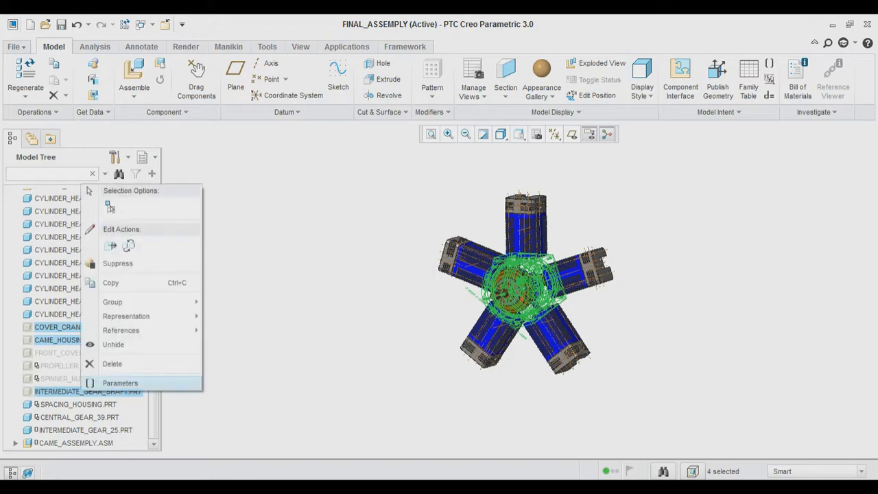
pyautogui.click(113, 344)
pyautogui.click(316, 323)
pyautogui.moveTo(343, 315)
pyautogui.mouseDown(button='middle')
pyautogui.moveTo(295, 316)
pyautogui.moveTo(395, 312)
pyautogui.moveTo(295, 314)
pyautogui.moveTo(360, 314)
pyautogui.mouseUp(button='middle')
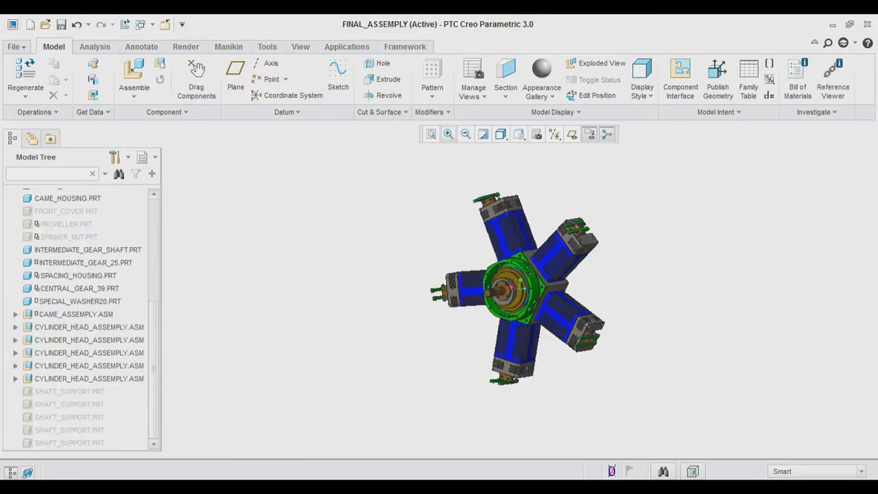
# Examine the cylinder head assemblies and the shaft supports mounted on the cylinder heads up close
pyautogui.click(606, 275)
pyautogui.click(531, 228)
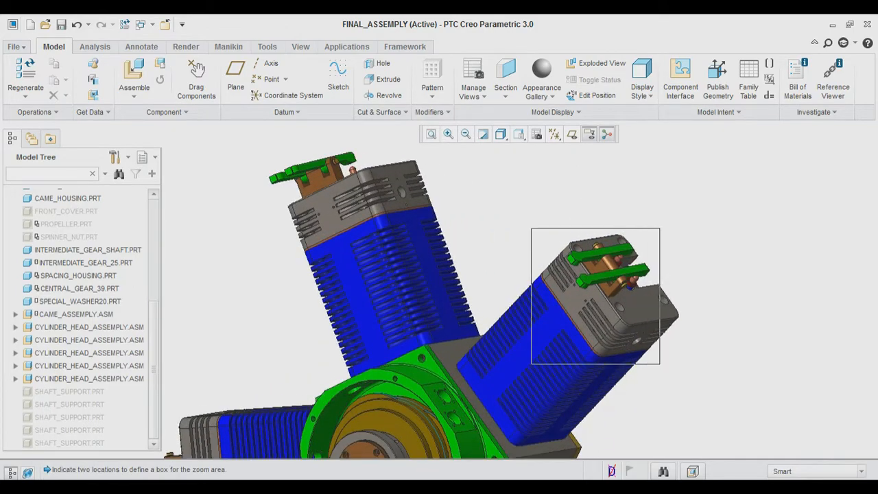
pyautogui.click(660, 365)
pyautogui.click(465, 133)
pyautogui.moveTo(440, 288)
pyautogui.mouseDown(button='middle')
pyautogui.moveTo(302, 292)
pyautogui.moveTo(460, 292)
pyautogui.mouseUp(button='middle')
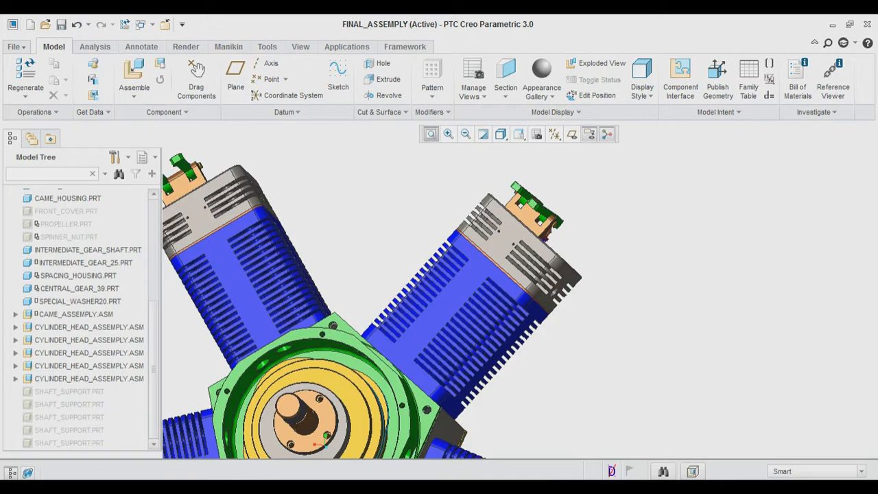
pyautogui.click(431, 134)
pyautogui.moveTo(521, 288); pyautogui.dragTo(474, 295, button='middle')
pyautogui.moveTo(474, 295)
pyautogui.mouseDown(button='middle')
pyautogui.moveTo(491, 295)
pyautogui.moveTo(477, 295)
pyautogui.mouseUp(button='middle')
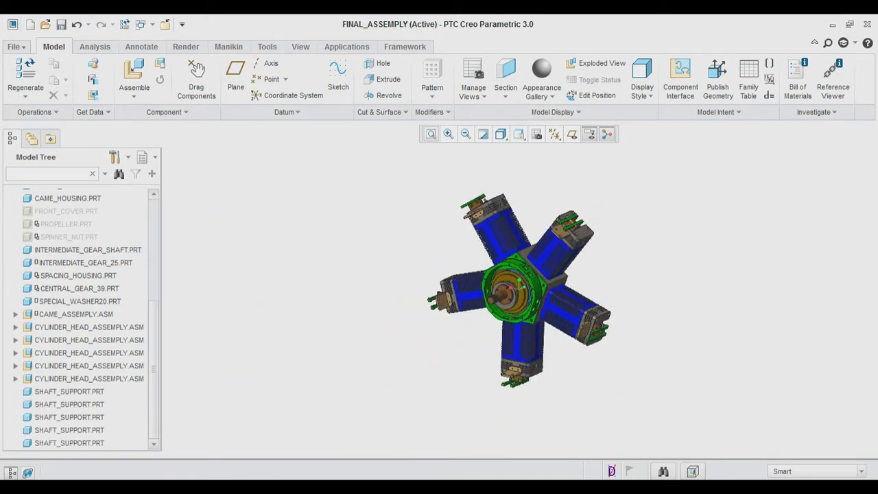
pyautogui.click(516, 240)
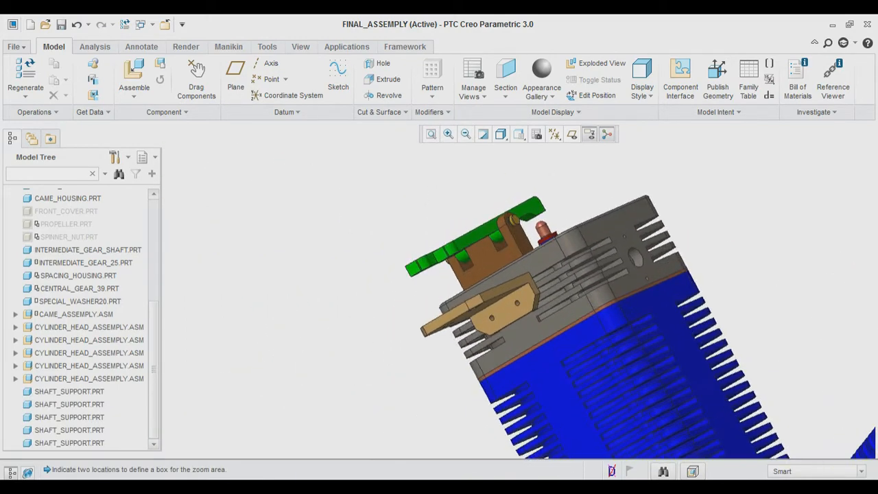
pyautogui.click(553, 285)
pyautogui.scroll(4, 520, 306)
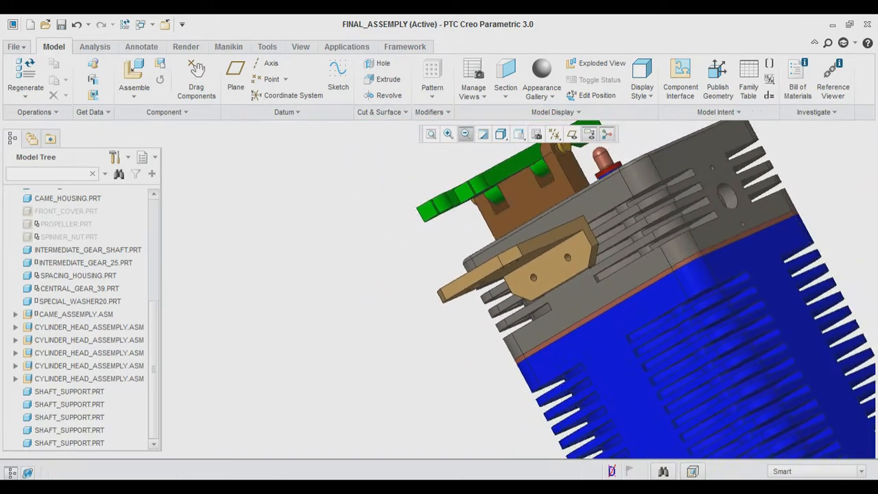
pyautogui.moveTo(520, 306)
pyautogui.mouseDown(button='middle')
pyautogui.moveTo(532, 289)
pyautogui.moveTo(530, 296)
pyautogui.moveTo(491, 291)
pyautogui.moveTo(504, 261)
pyautogui.moveTo(552, 271)
pyautogui.moveTo(559, 292)
pyautogui.mouseUp(button='middle')
pyautogui.scroll(6, 528, 285)
# Insert sleeve_cam.prt and position it flange-down beside the cam housing's twin-bore flat below the upright cylinder
pyautogui.click(431, 134)
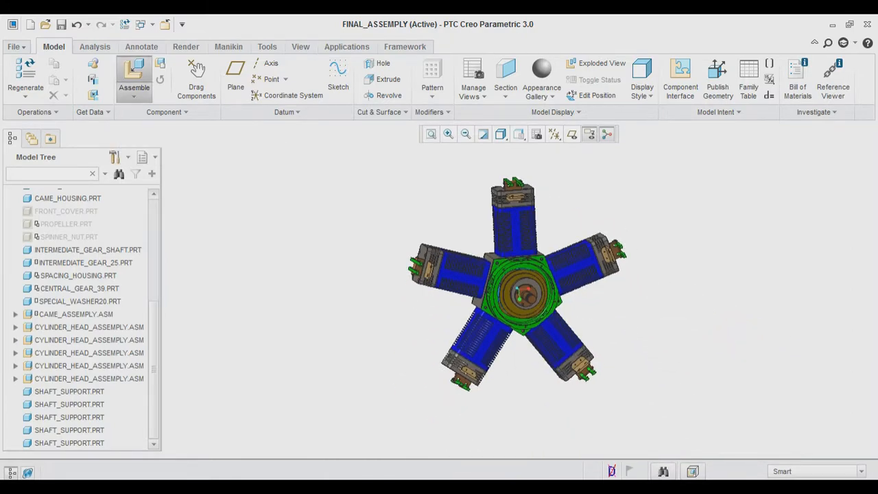
pyautogui.click(134, 74)
pyautogui.doubleClick(457, 248)
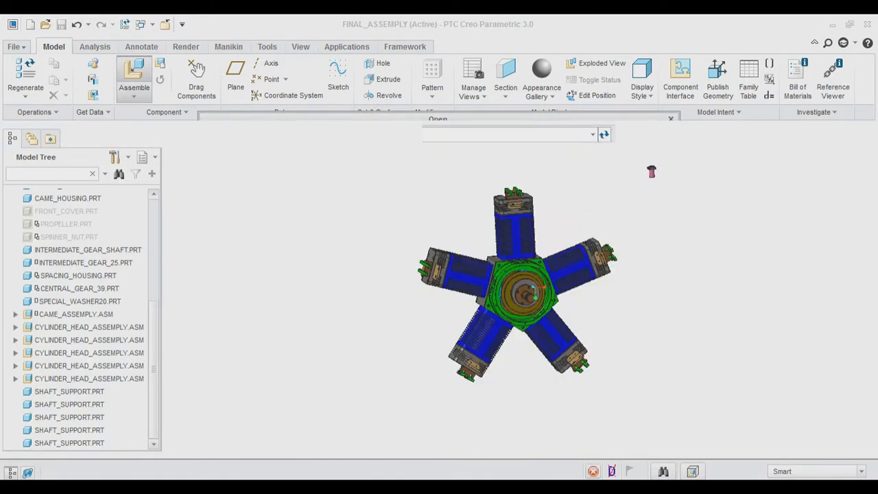
pyautogui.moveTo(651, 167); pyautogui.dragTo(587, 218)
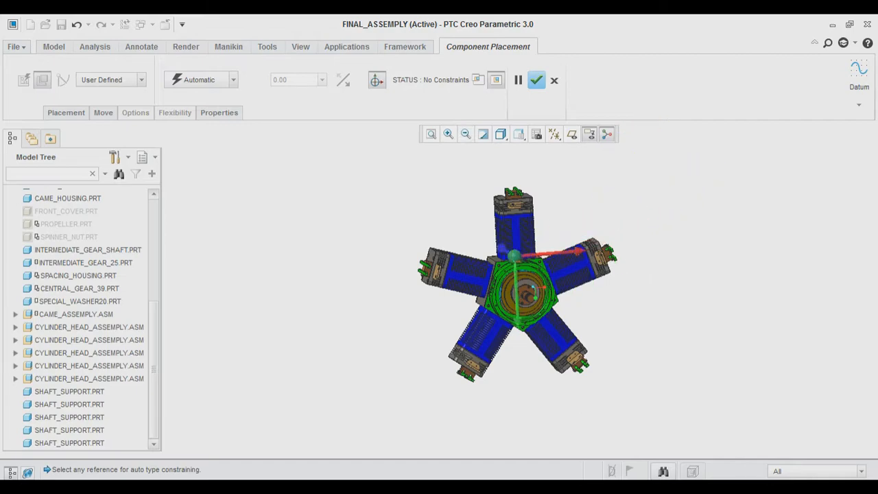
pyautogui.moveTo(514, 255); pyautogui.dragTo(583, 274, button='middle')
pyautogui.moveTo(446, 240); pyautogui.dragTo(533, 268)
pyautogui.moveTo(584, 281); pyautogui.dragTo(532, 276, button='middle')
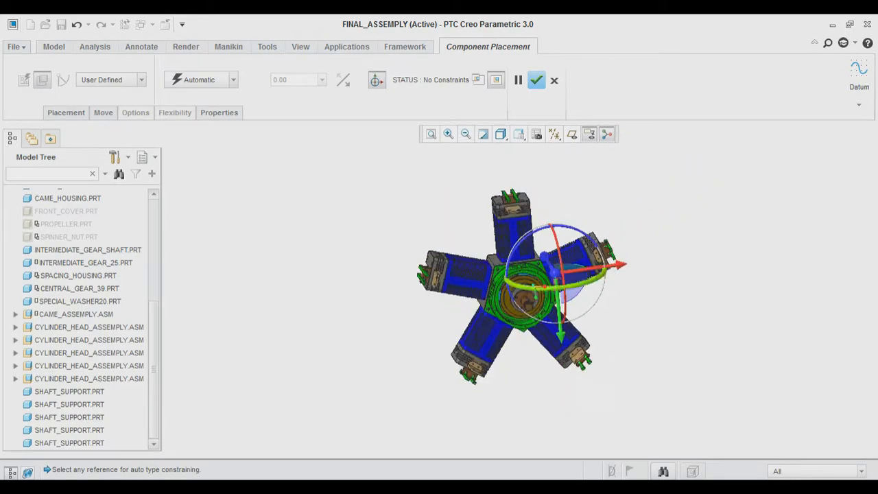
pyautogui.click(480, 251)
pyautogui.click(537, 287)
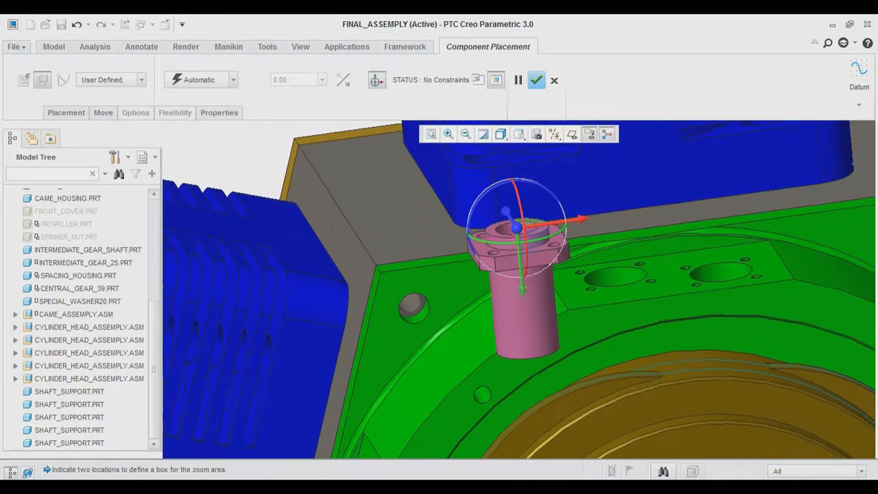
pyautogui.moveTo(553, 192); pyautogui.dragTo(482, 262)
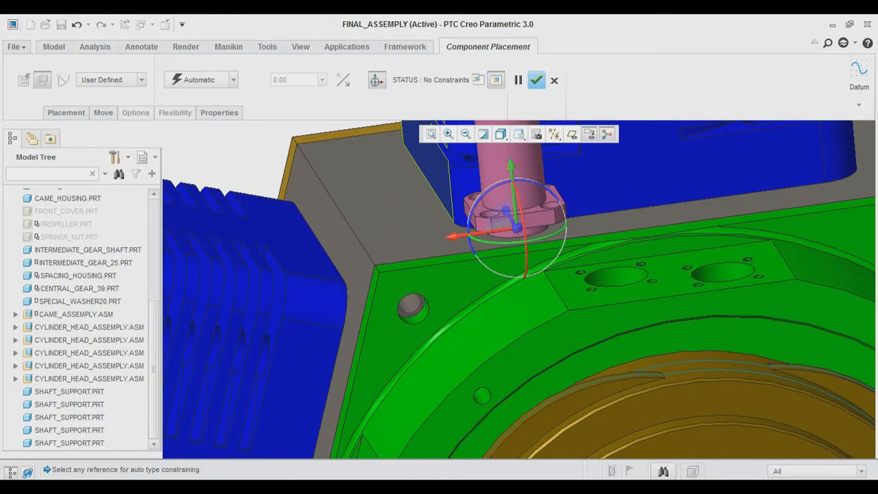
# Make the sleeve's cylindrical surface coincident with the left bore of the cam housing's twin-bore flat
pyautogui.click(616, 292)
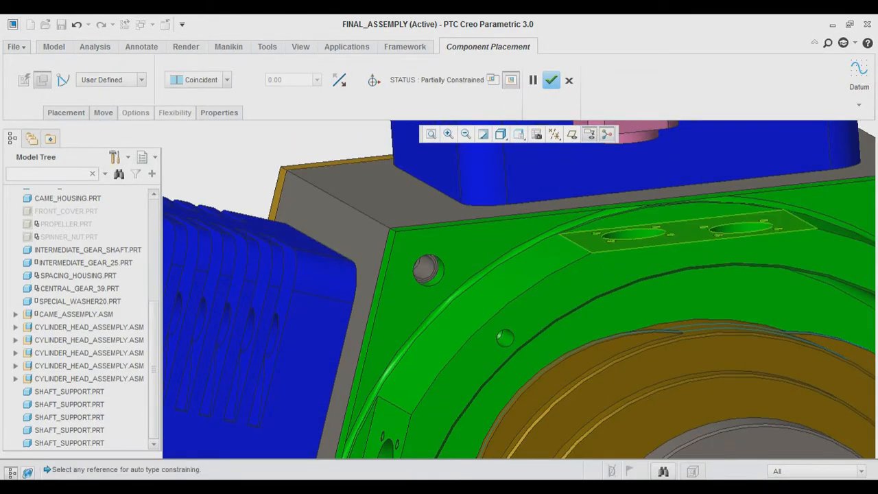
pyautogui.scroll(4, 539, 247)
pyautogui.moveTo(562, 233); pyautogui.dragTo(511, 271, button='middle')
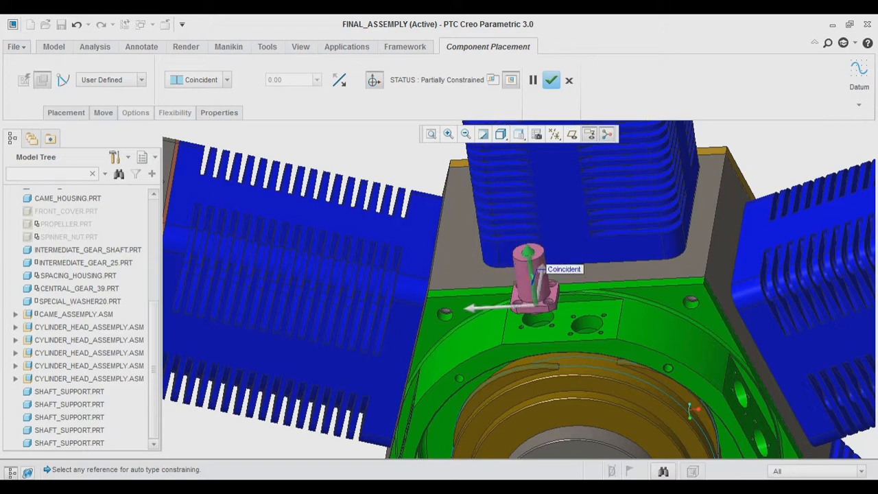
# Display the axes and orient the sleeve's flange hole axis to the matching small hole's axis on the cam housing
pyautogui.click(555, 134)
pyautogui.click(580, 162)
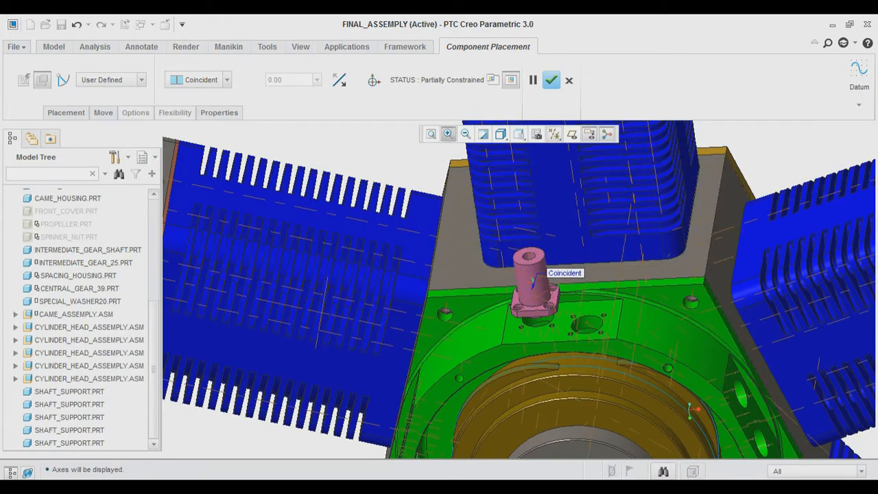
pyautogui.click(561, 350)
pyautogui.scroll(3, 520, 289)
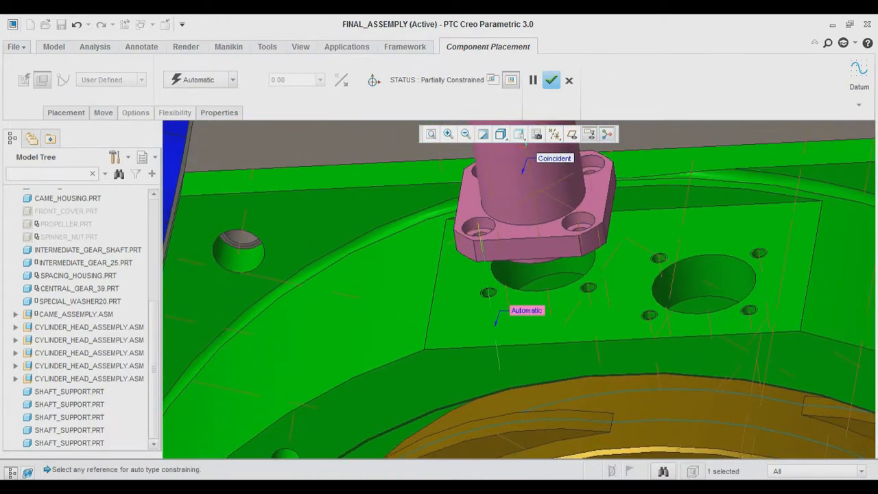
pyautogui.click(625, 266)
pyautogui.moveTo(625, 266); pyautogui.dragTo(603, 206, button='middle')
# Make the underside of the sleeve's flange coincident with the cam housing's flat and accept the placement
pyautogui.scroll(4, 603, 206)
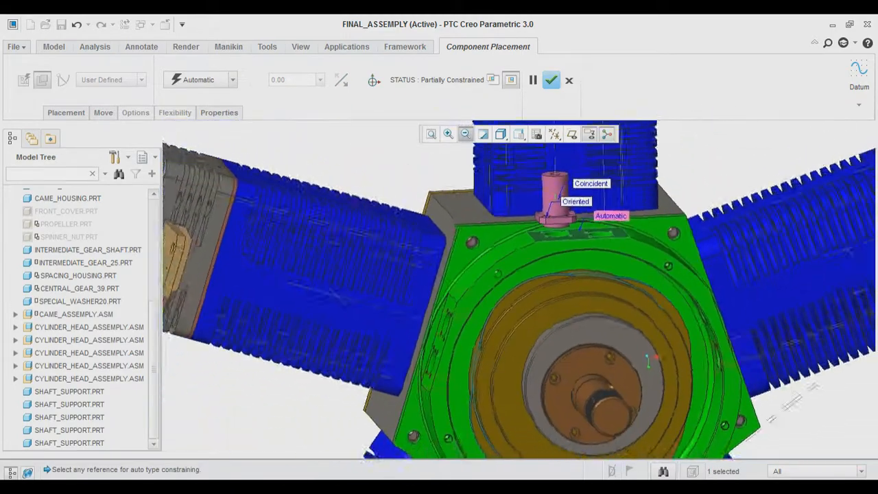
pyautogui.moveTo(583, 274); pyautogui.dragTo(714, 281, button='middle')
pyautogui.click(684, 153)
pyautogui.click(741, 195)
pyautogui.moveTo(519, 301); pyautogui.dragTo(480, 329, button='middle')
pyautogui.click(473, 274)
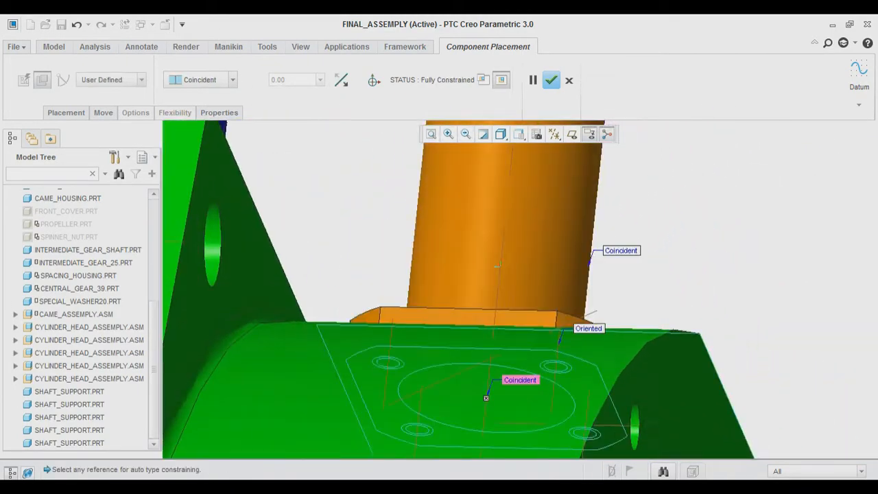
pyautogui.scroll(2, 520, 288)
pyautogui.moveTo(520, 289); pyautogui.dragTo(371, 312, button='middle')
pyautogui.scroll(3, 460, 267)
pyautogui.middleClick(473, 257)
# Repeat SLEEVE_CAM.PRT in the adjacent bore of the same flat, varying both coincident references and the oriented reference
pyautogui.scroll(-1, 82, 343)
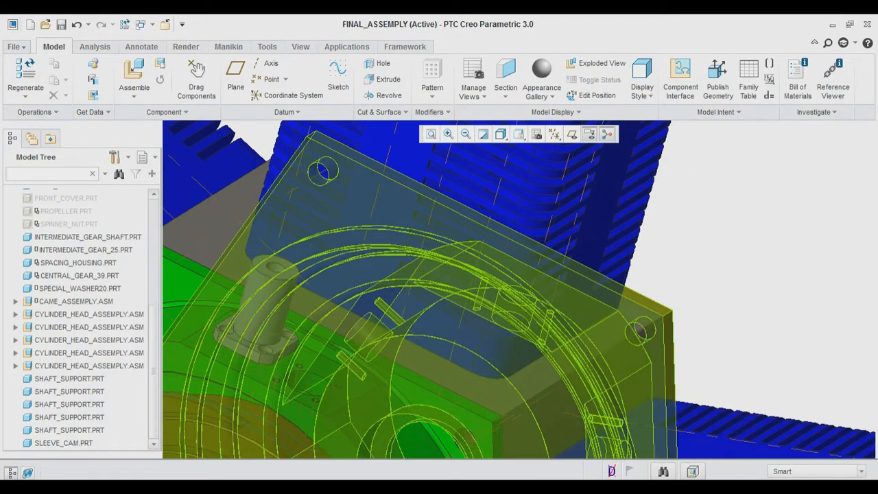
pyautogui.click(63, 443)
pyautogui.rightClick(63, 442)
pyautogui.click(108, 251)
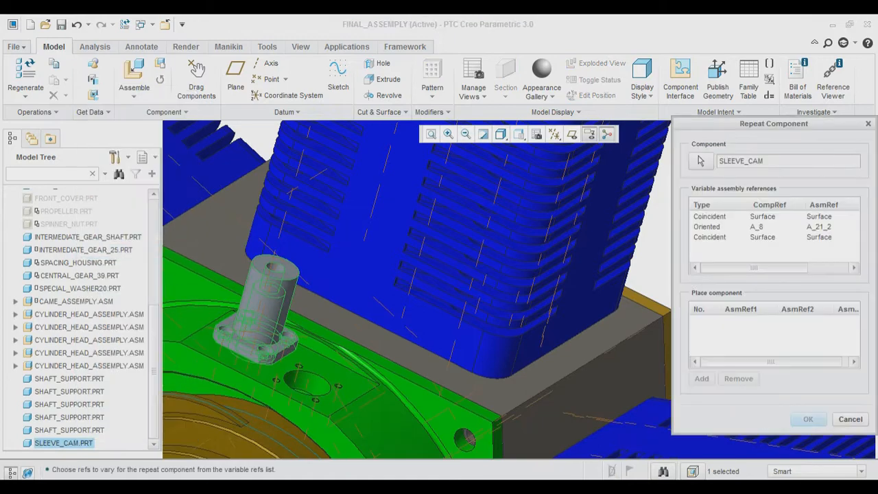
pyautogui.click(702, 379)
pyautogui.click(449, 133)
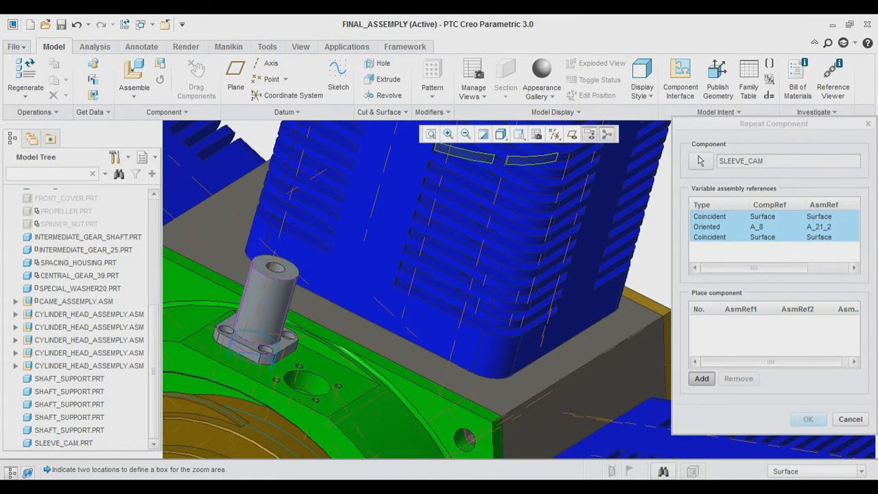
pyautogui.click(266, 361)
pyautogui.click(337, 406)
pyautogui.click(466, 134)
pyautogui.click(556, 284)
pyautogui.click(439, 315)
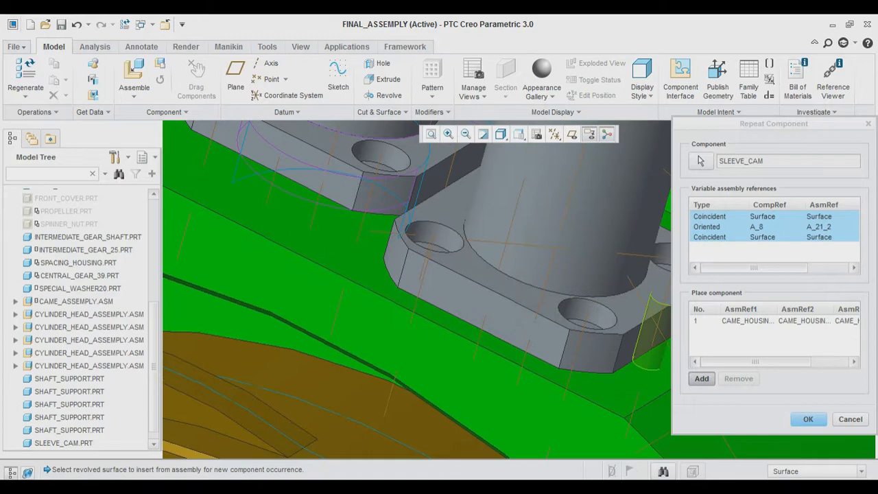
pyautogui.click(808, 419)
# Apply a yellow appearance to both SLEEVE_CAM.PRT components and turn off the axis display
pyautogui.click(465, 134)
pyautogui.click(466, 134)
pyautogui.click(466, 133)
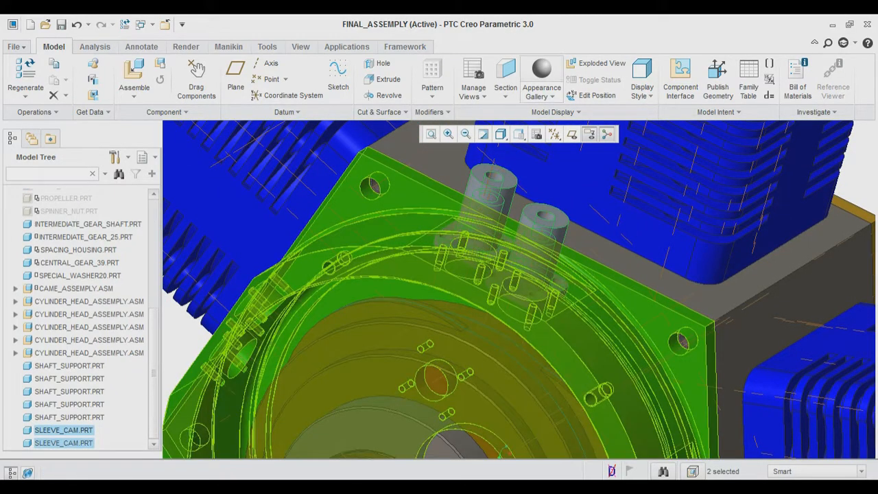
pyautogui.click(542, 92)
pyautogui.click(538, 210)
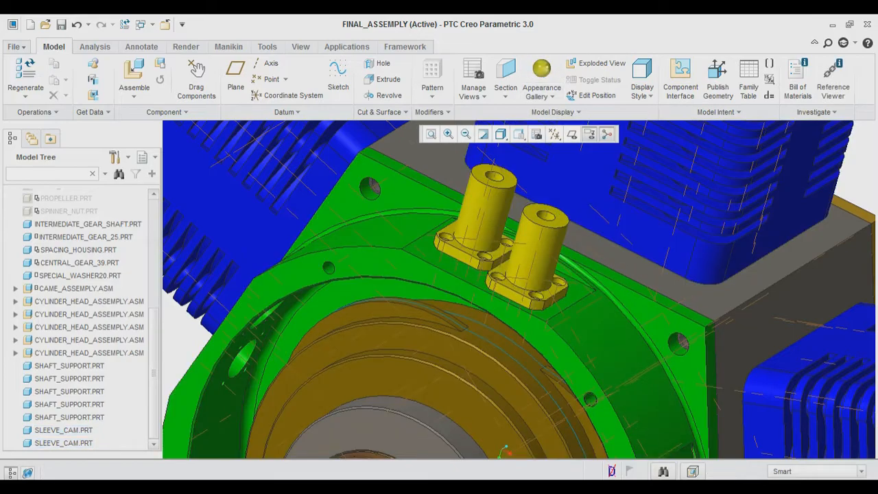
pyautogui.click(555, 134)
pyautogui.click(562, 165)
# Insert follower_assembly.asm and stand it upright near the yellow sleeves with its roller end toward the cam housing
pyautogui.click(466, 135)
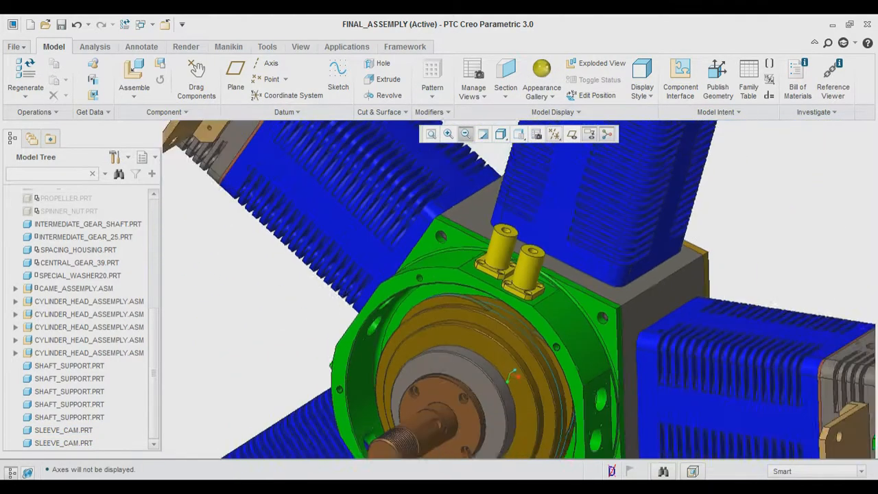
pyautogui.moveTo(511, 329)
pyautogui.mouseDown(button='middle')
pyautogui.moveTo(542, 226)
pyautogui.moveTo(528, 329)
pyautogui.mouseUp(button='middle')
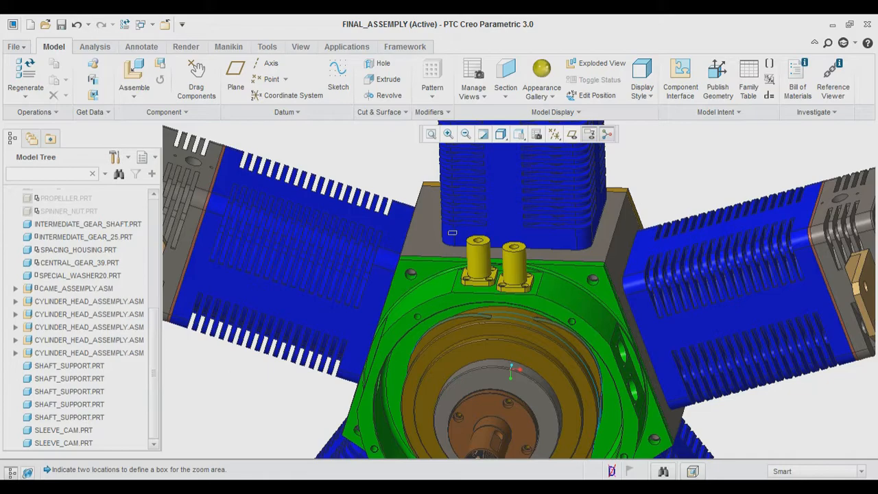
pyautogui.click(561, 378)
pyautogui.click(466, 135)
pyautogui.click(133, 72)
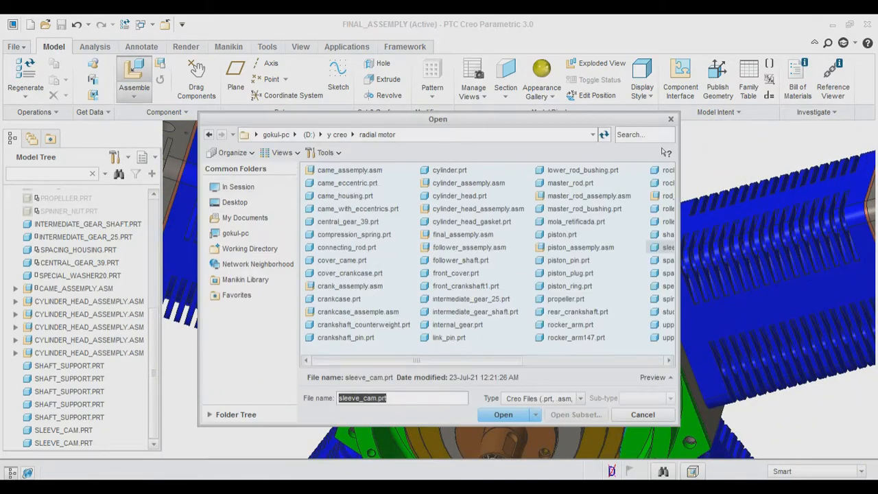
pyautogui.click(503, 415)
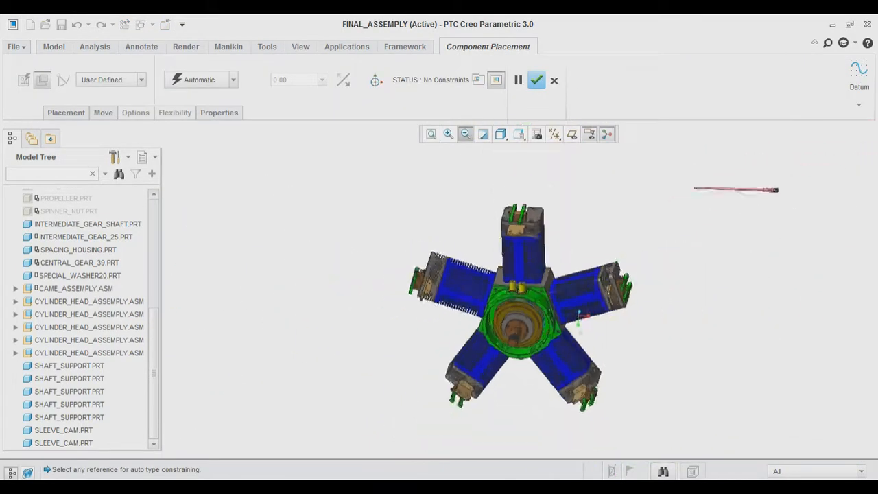
pyautogui.moveTo(731, 205); pyautogui.dragTo(529, 268)
pyautogui.moveTo(529, 268)
pyautogui.mouseDown(button='middle')
pyautogui.moveTo(586, 273)
pyautogui.moveTo(604, 288)
pyautogui.moveTo(532, 265)
pyautogui.mouseUp(button='middle')
pyautogui.moveTo(494, 210); pyautogui.dragTo(528, 215)
pyautogui.click(480, 241)
pyautogui.click(542, 303)
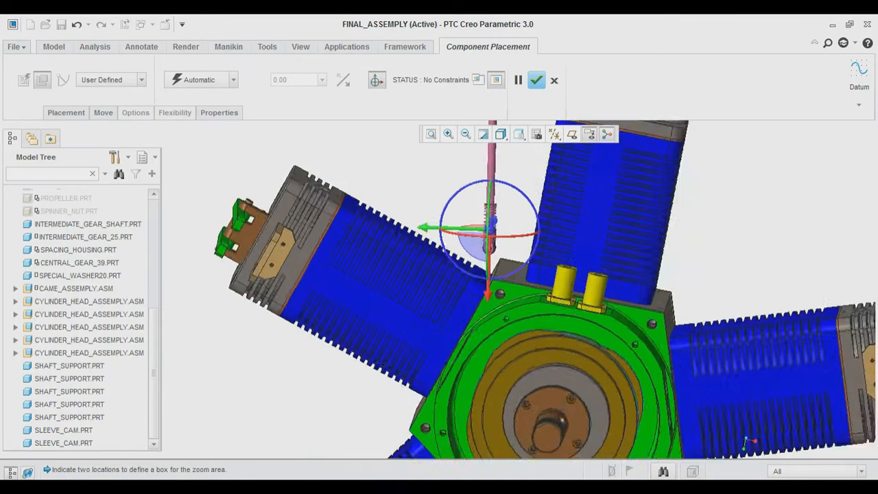
# Give the follower assembly a Cylinder connection to the left sleeve, slide it through the sleeve toward the cam, and accept it
pyautogui.click(377, 80)
pyautogui.click(109, 80)
pyautogui.click(100, 141)
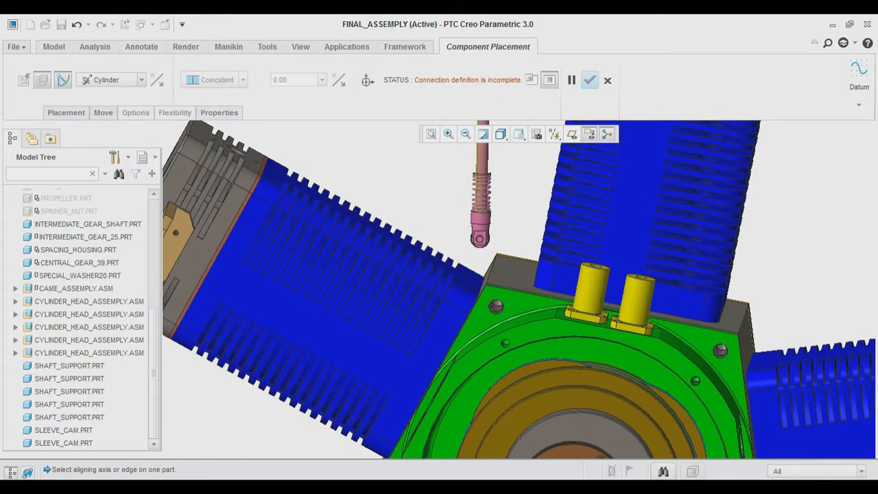
pyautogui.moveTo(546, 251); pyautogui.dragTo(560, 318, button='middle')
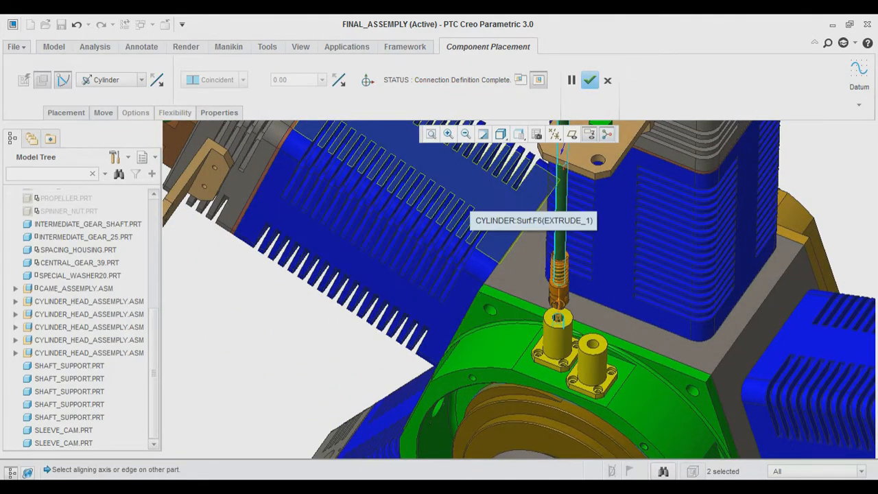
pyautogui.moveTo(465, 197); pyautogui.dragTo(506, 145, button='middle')
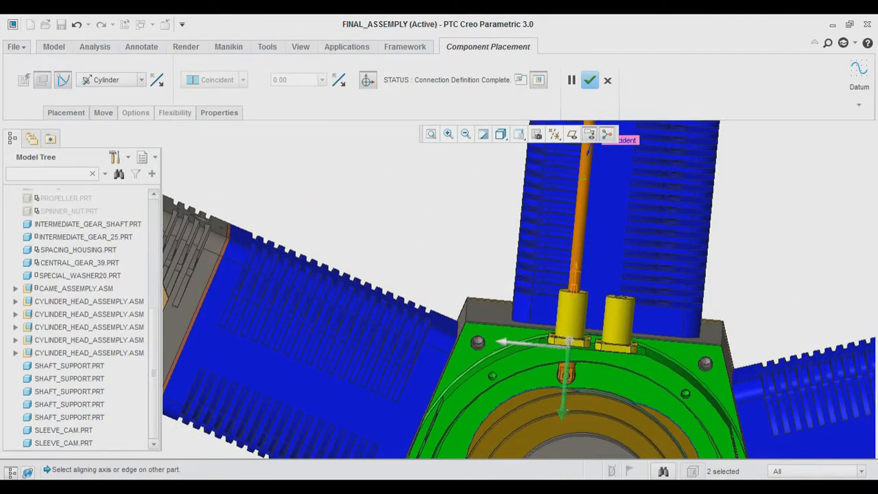
pyautogui.click(590, 80)
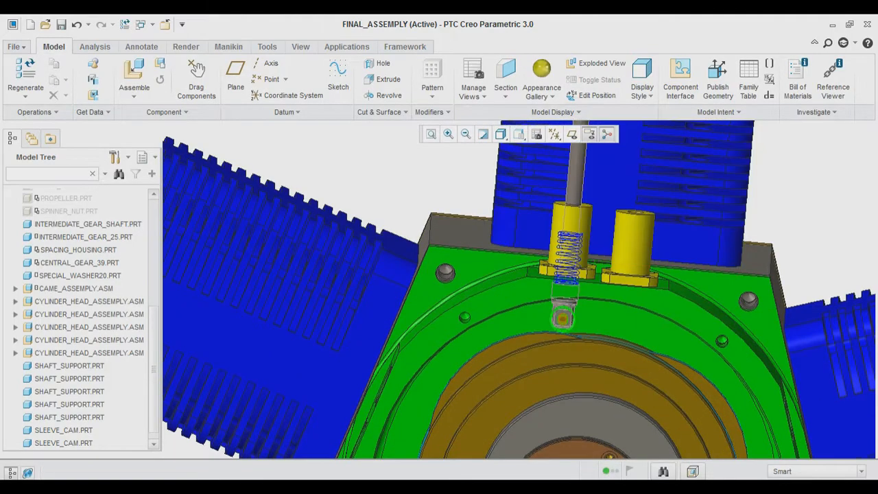
# Repeat FOLLOWER_ASSEMPLY.ASM in the second yellow sleeve using the sleeve's surface as the coincident reference
pyautogui.moveTo(568, 268); pyautogui.dragTo(473, 295, button='middle')
pyautogui.rightClick(96, 443)
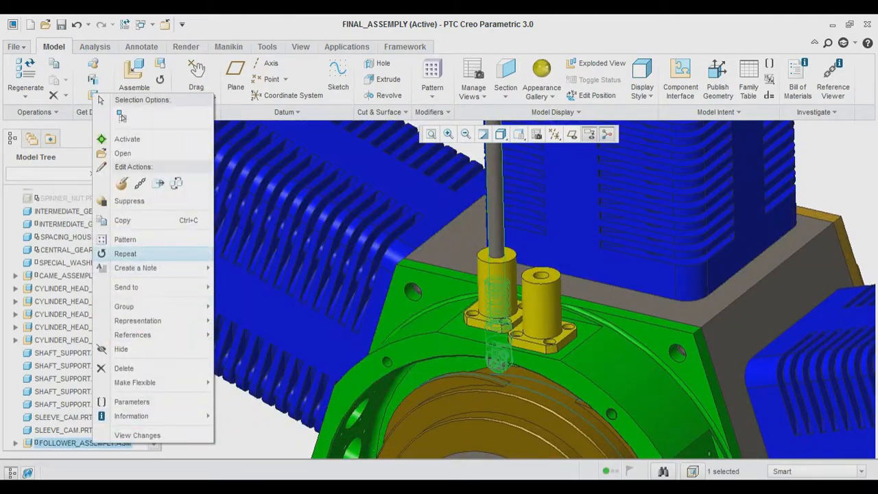
pyautogui.click(123, 251)
pyautogui.click(702, 378)
pyautogui.click(541, 277)
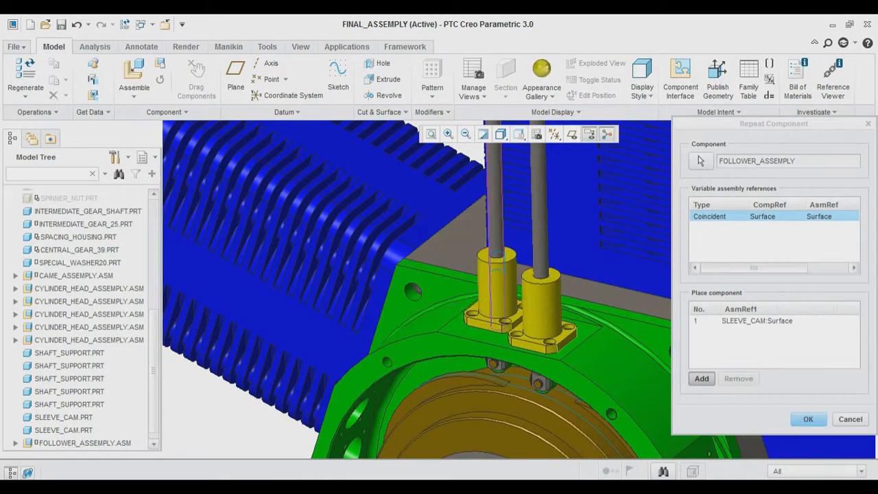
pyautogui.click(809, 419)
# Examine the fully assembled engine and preview its exploded view before collapsing it
pyautogui.click(431, 134)
pyautogui.click(638, 220)
pyautogui.moveTo(618, 233); pyautogui.dragTo(638, 250, button='middle')
pyautogui.click(465, 134)
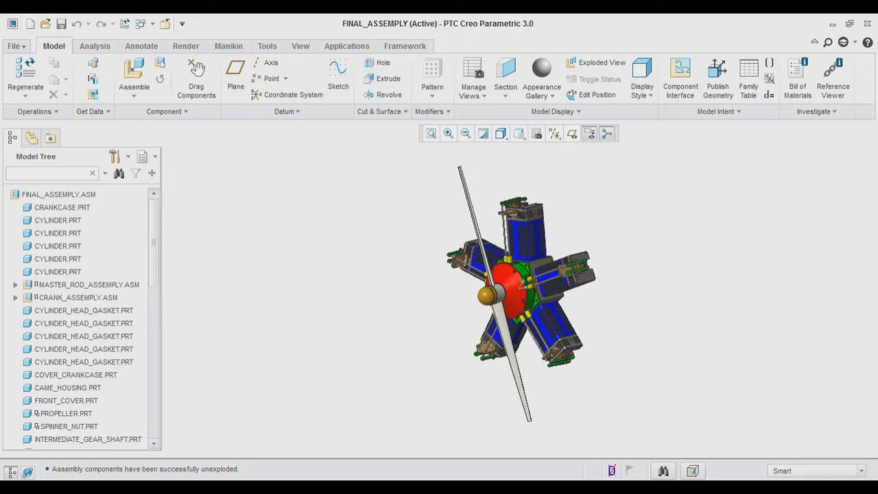
pyautogui.click(540, 323)
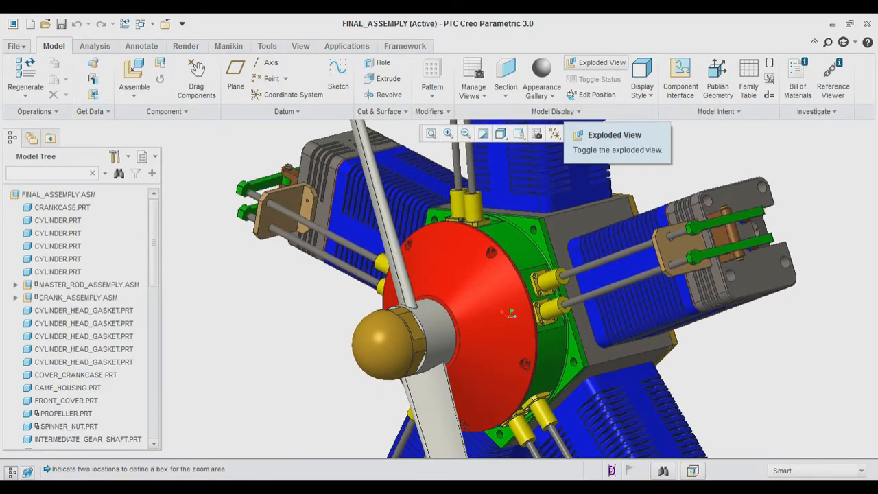
pyautogui.click(594, 63)
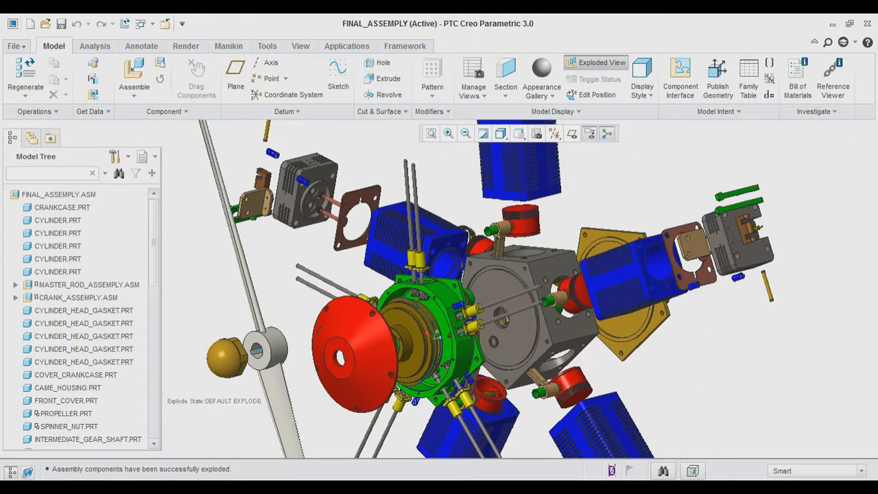
pyautogui.click(595, 63)
pyautogui.click(466, 133)
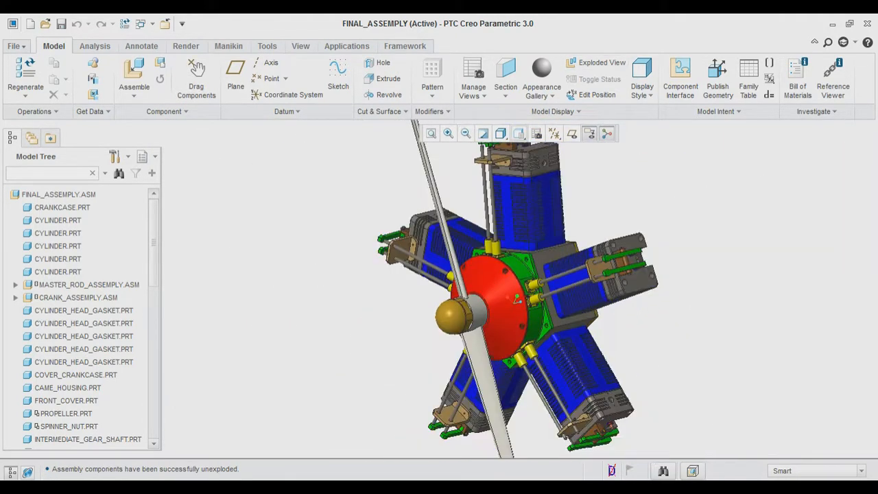
# Explode the engine again, examine the separated components from another angle, and return to the unexploded view
pyautogui.click(594, 63)
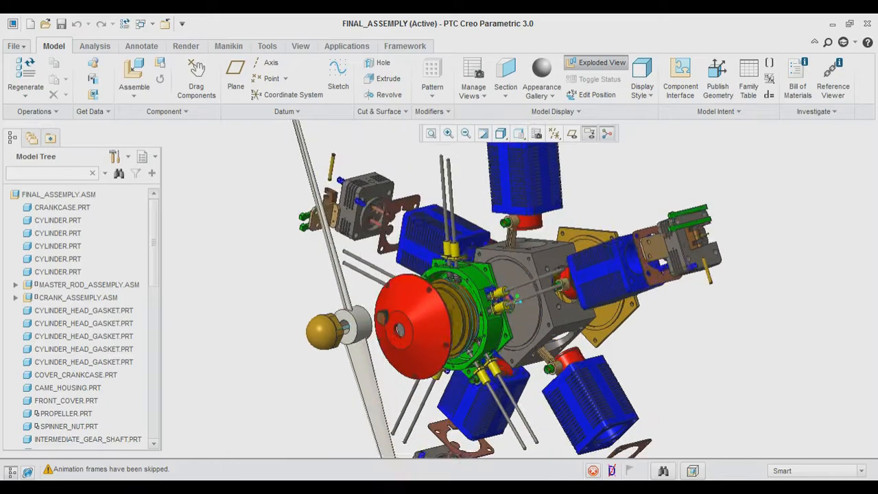
pyautogui.moveTo(425, 316); pyautogui.dragTo(398, 322, button='middle')
pyautogui.moveTo(476, 314); pyautogui.dragTo(417, 302, button='middle')
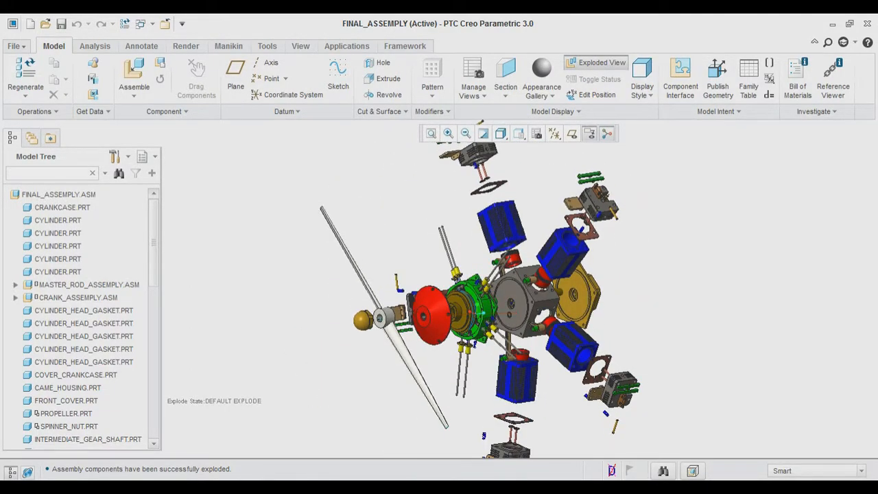
pyautogui.click(595, 62)
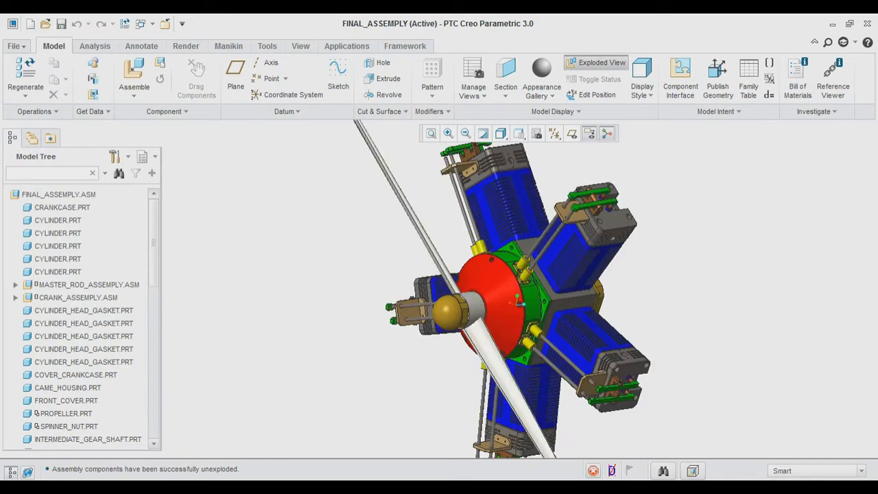